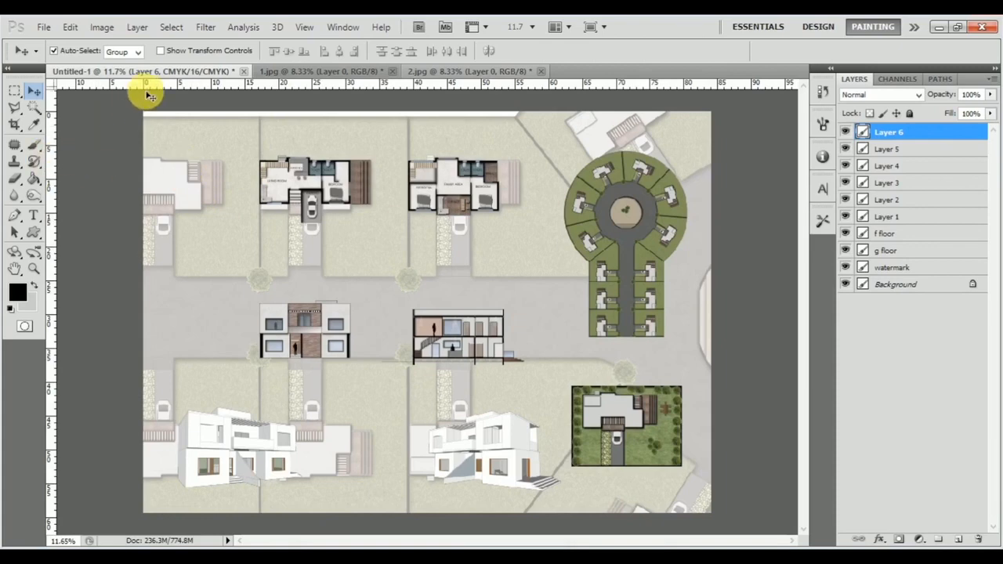
# Place a horizontal guide about 2 cm below the sheet's top edge and select the full-width strip above it
pyautogui.moveTo(110, 101); pyautogui.dragTo(107, 125)
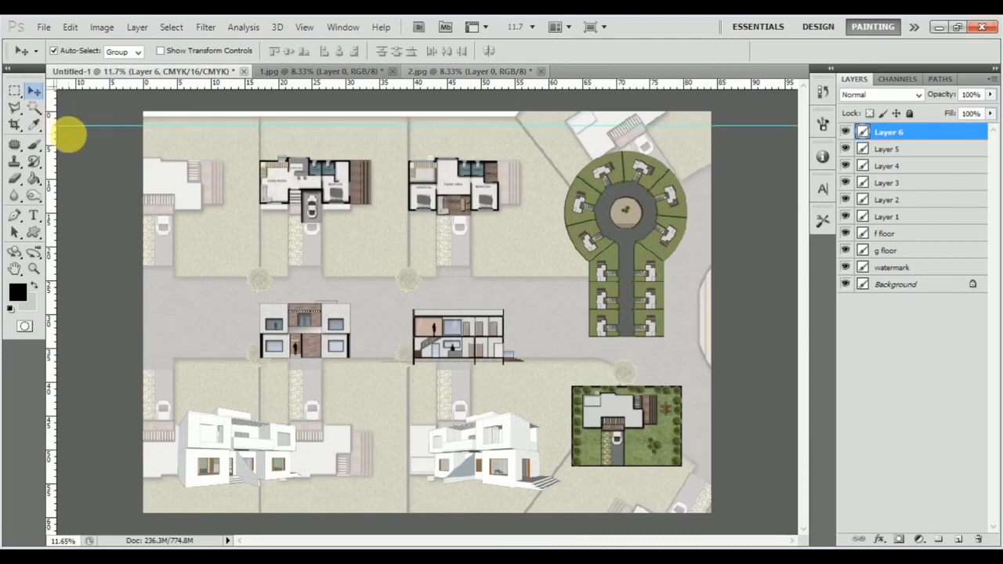
pyautogui.click(15, 91)
pyautogui.click(82, 92)
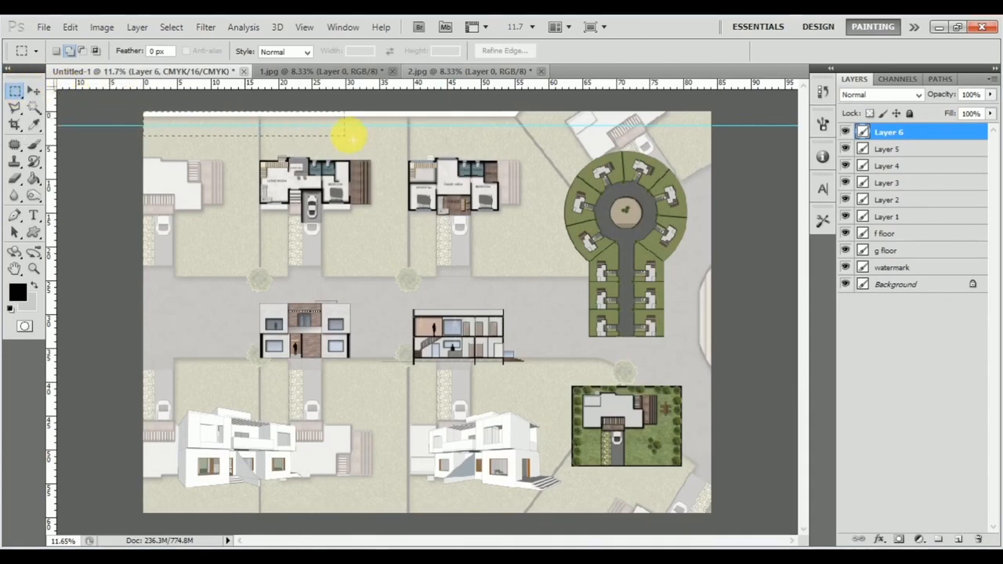
pyautogui.moveTo(798, 137); pyautogui.dragTo(823, 126)
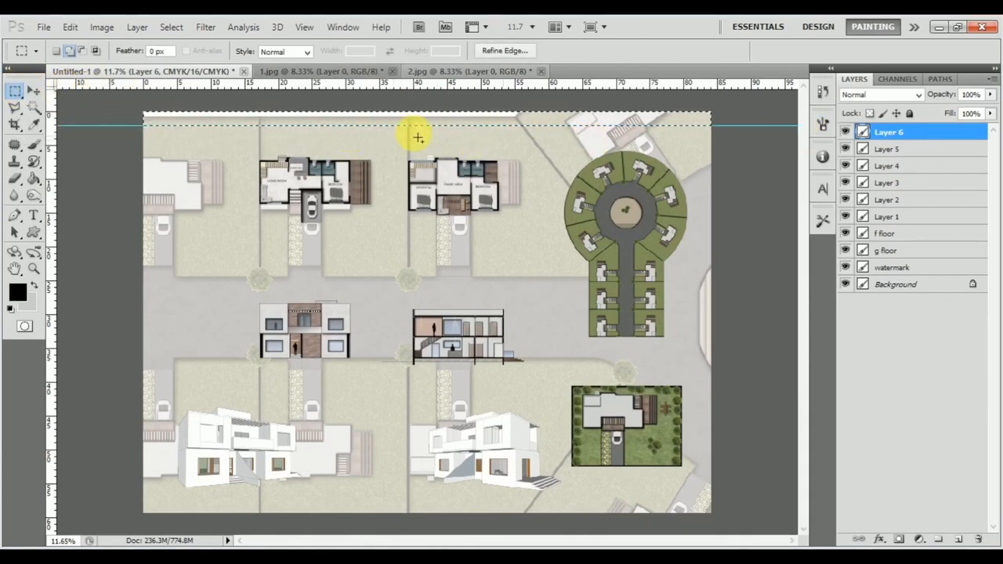
# Create a new layer and set the foreground colour to olive green 757f4f, sampled from the circular site plan's lawn
pyautogui.click(966, 542)
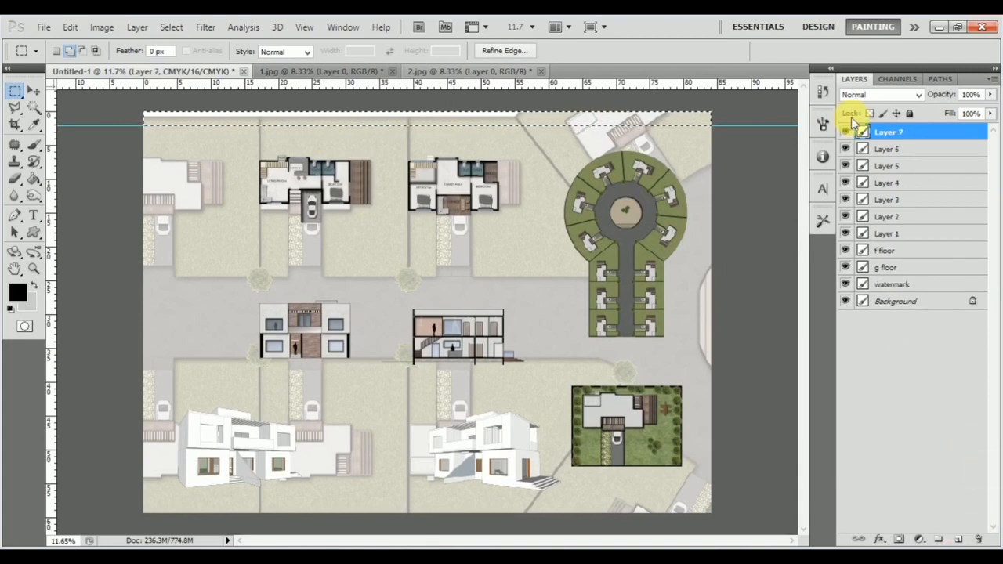
pyautogui.click(18, 295)
pyautogui.moveTo(504, 143); pyautogui.dragTo(430, 154)
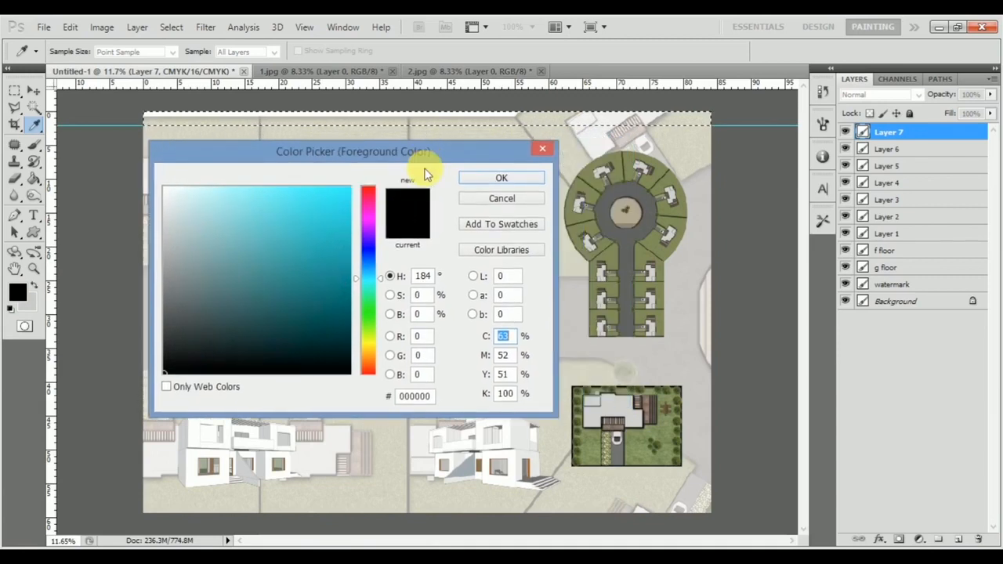
pyautogui.click(623, 167)
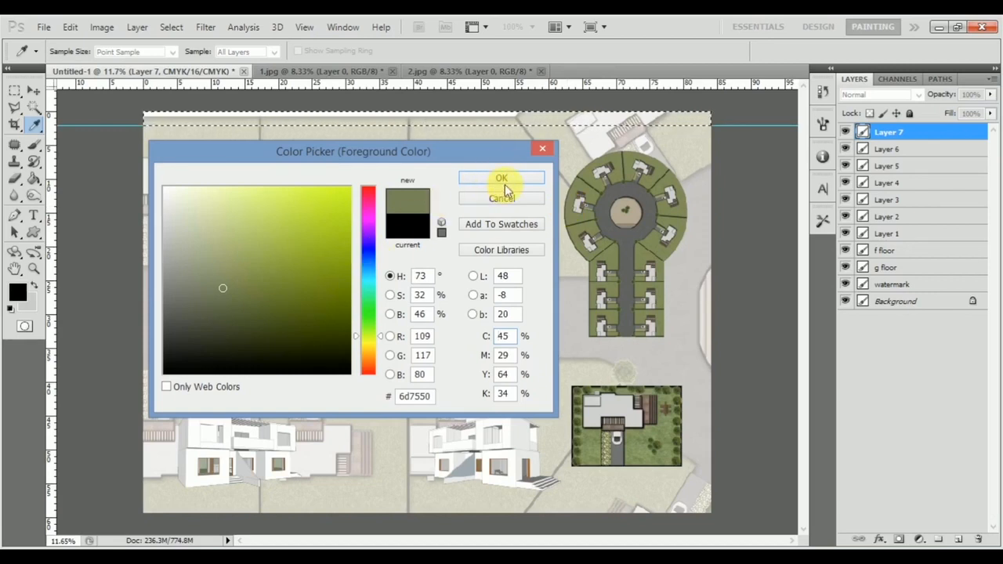
pyautogui.click(603, 160)
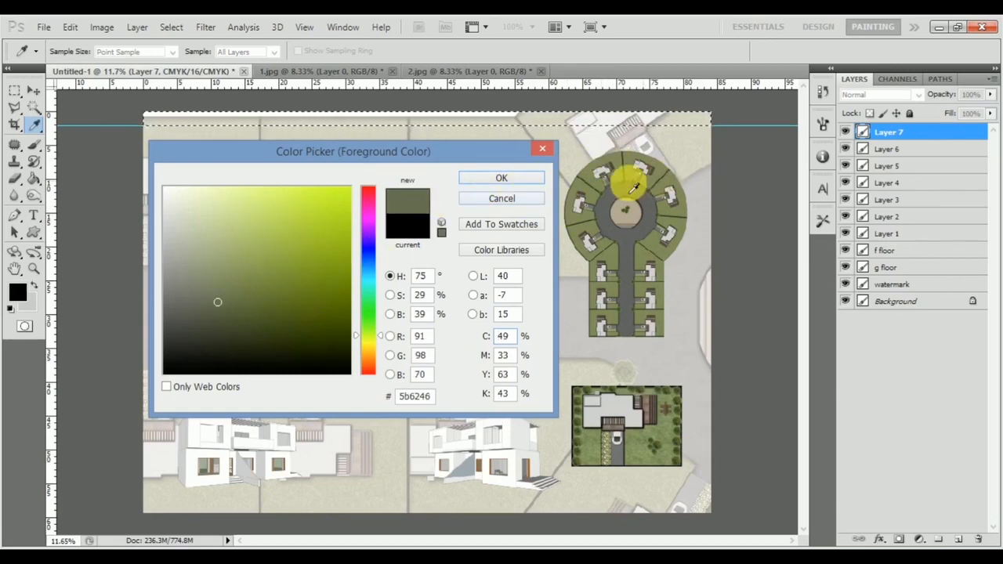
pyautogui.click(619, 176)
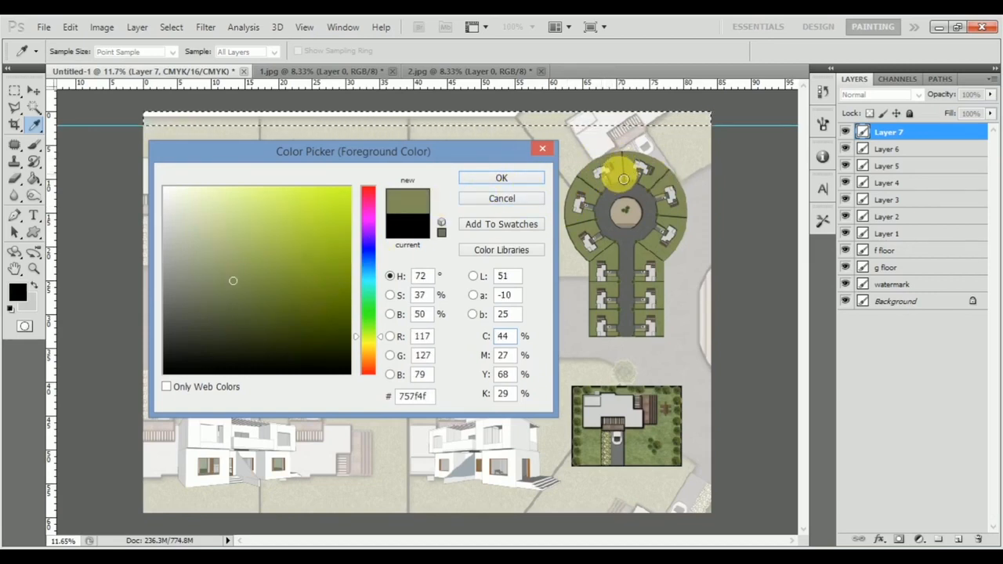
pyautogui.click(517, 179)
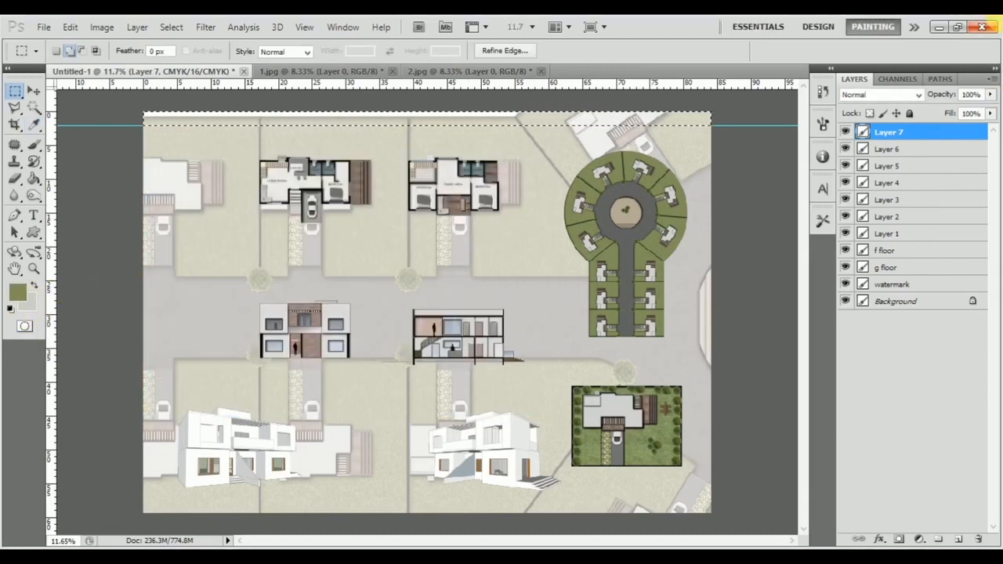
# Fill the selected strip with the olive foreground colour, deselect it and remove the horizontal guide
pyautogui.hotkey('alt', 'BackSpace')
pyautogui.hotkey('ctrl', 'd')
pyautogui.keyDown('ctrl'); pyautogui.rightClick(453, 354); pyautogui.keyUp('ctrl')
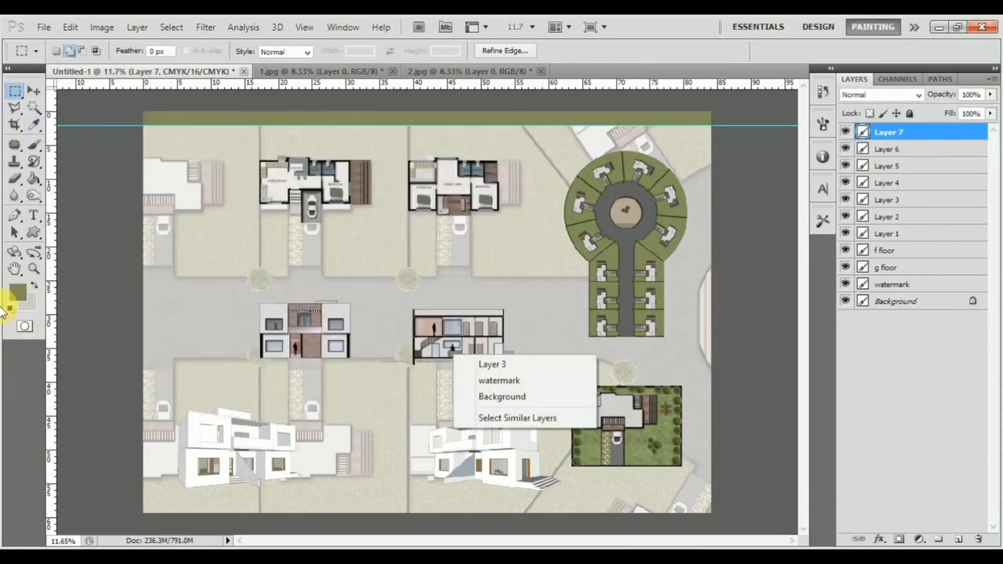
pyautogui.click(31, 97)
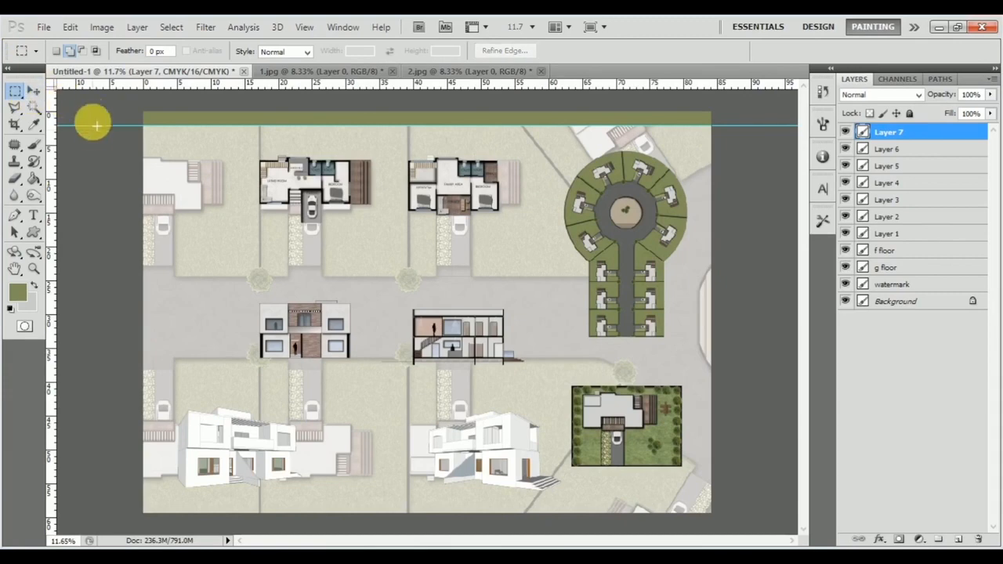
pyautogui.click(33, 91)
pyautogui.moveTo(98, 125); pyautogui.dragTo(116, 82)
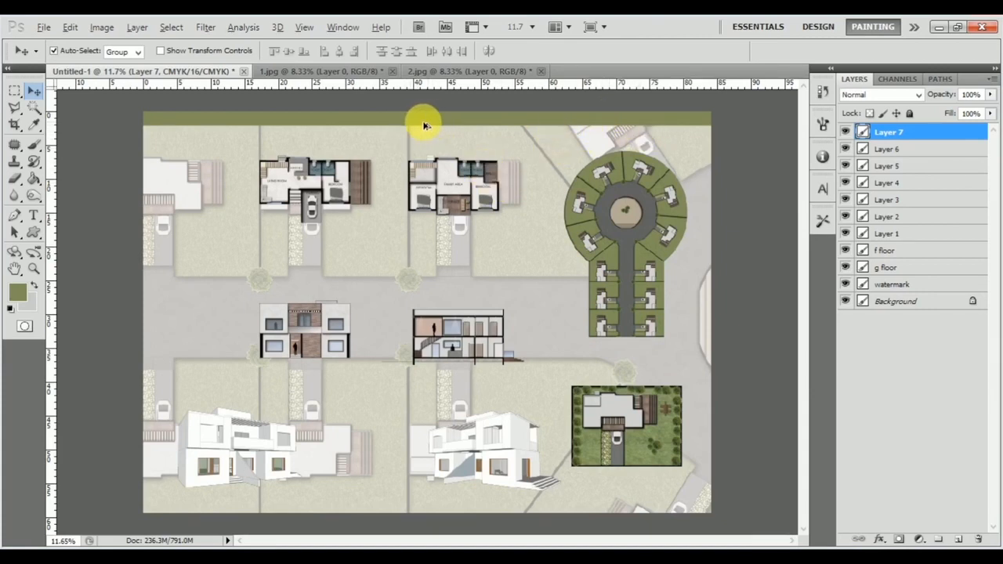
# Duplicate the olive strip to the bottom of the sheet and nudge the copy flush with the bottom edge
pyautogui.moveTo(385, 117); pyautogui.dragTo(385, 507)
pyautogui.hotkey('ctrl', 'j')
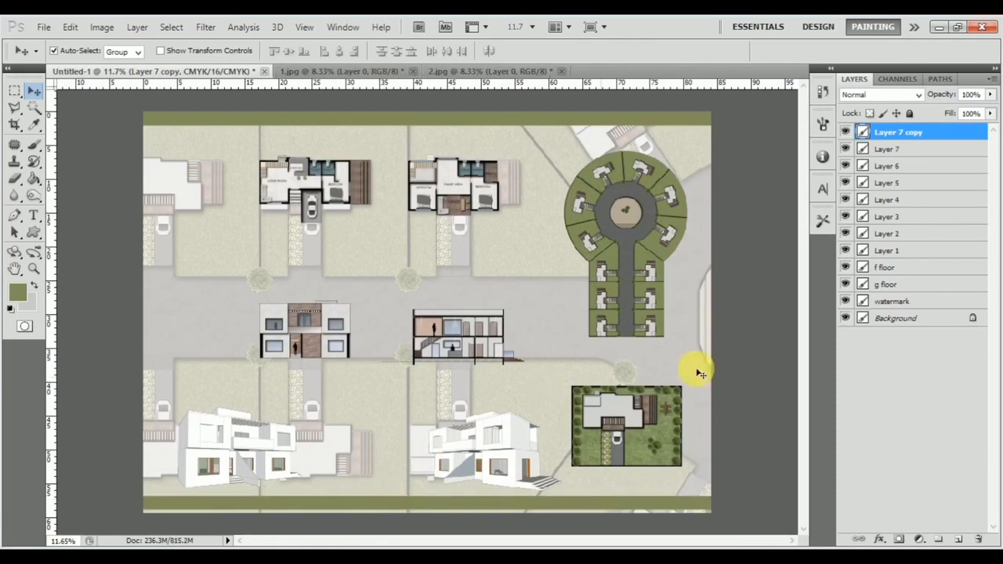
pyautogui.hotkey('shift', 'Down')
pyautogui.hotkey('shift', 'Down')
pyautogui.hotkey('shift', 'Down')
pyautogui.hotkey('shift', 'Down')
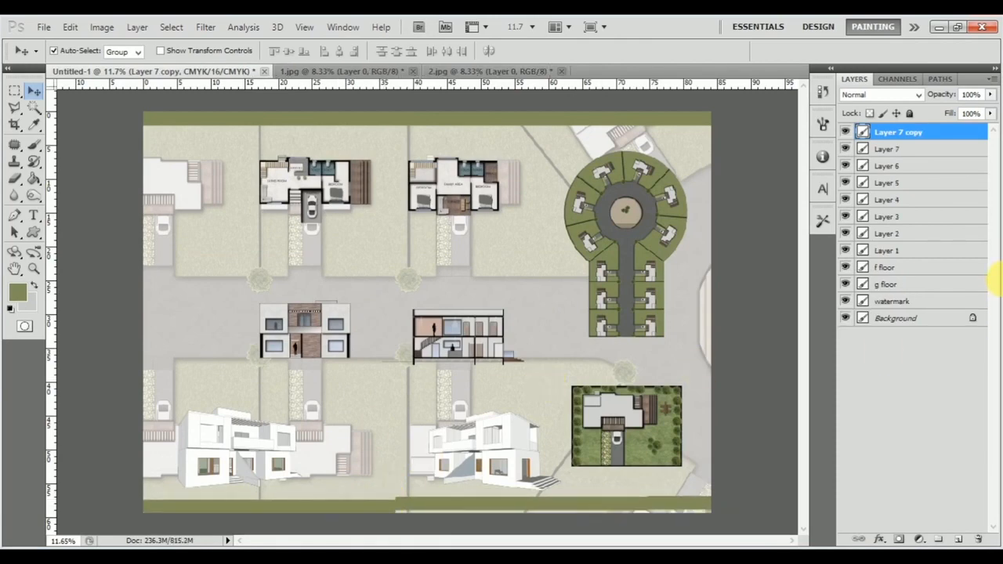
pyautogui.hotkey('shift', 'Up')
pyautogui.hotkey('shift', 'Up')
pyautogui.hotkey('shift', 'Down')
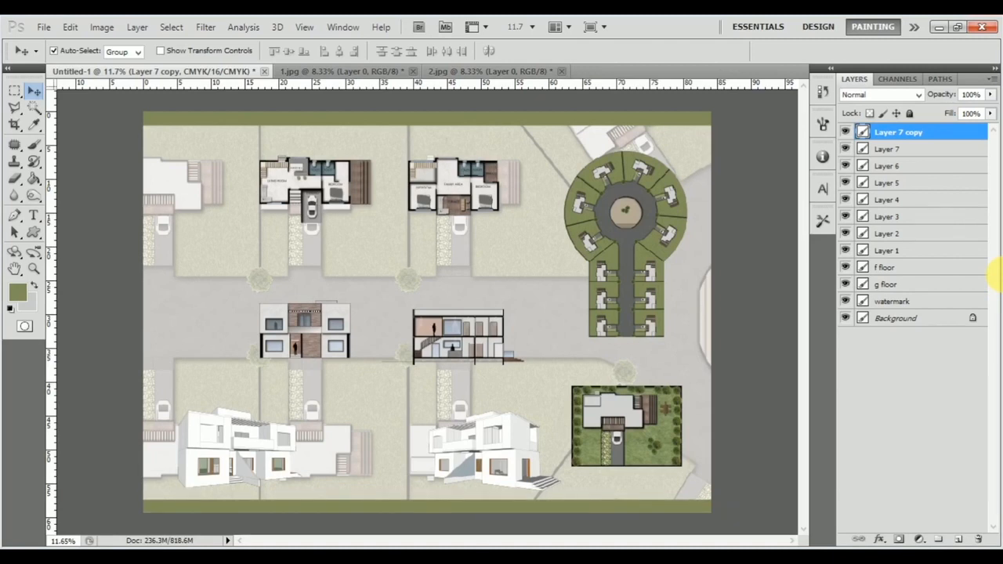
pyautogui.scroll(1, 208, 300)
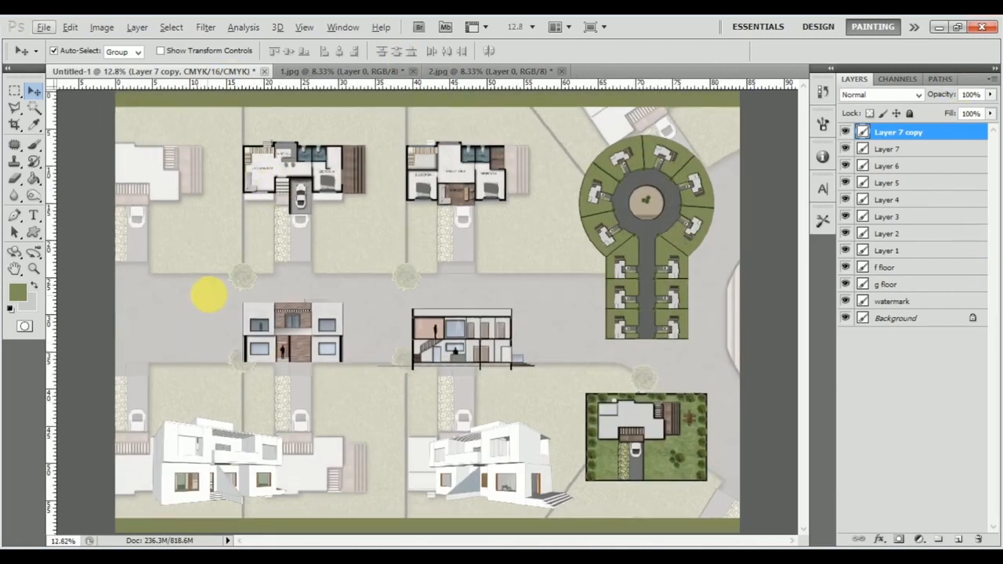
pyautogui.click(319, 163)
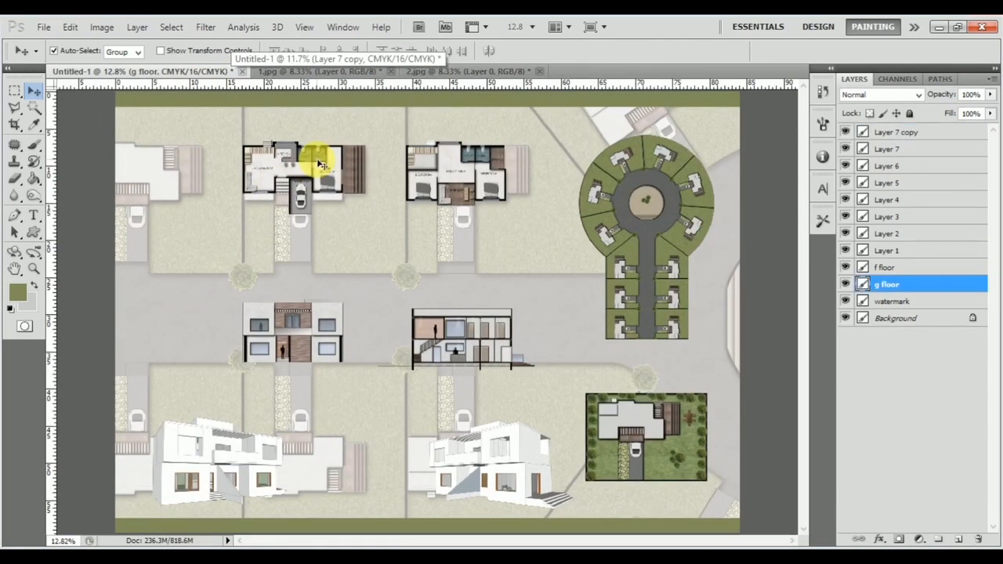
pyautogui.click(362, 127)
pyautogui.scroll(4, 363, 130)
pyautogui.scroll(2, 363, 129)
pyautogui.hscroll(-3, 363, 130)
pyautogui.hotkey('ctrl', '0')
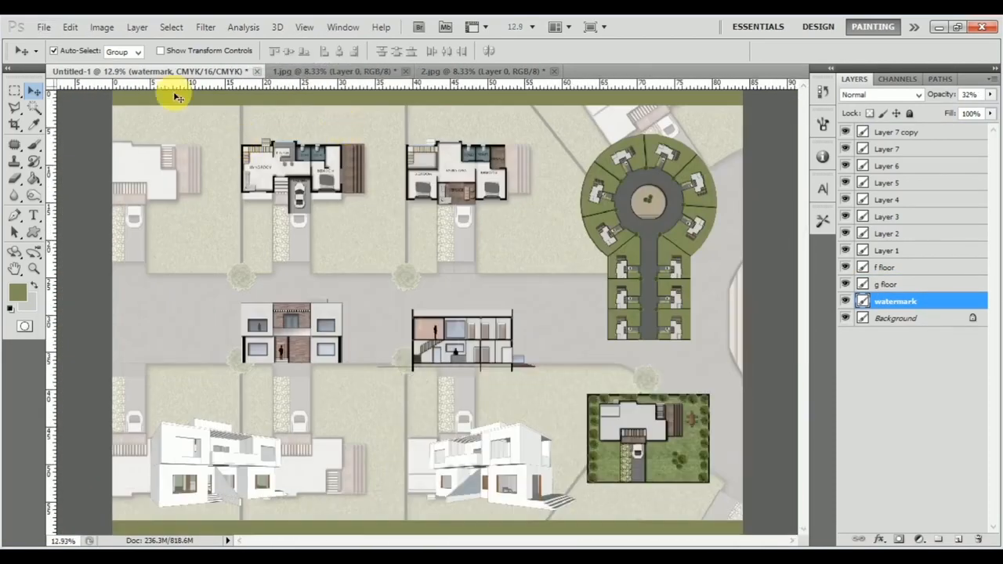
pyautogui.scroll(-1, 188, 137)
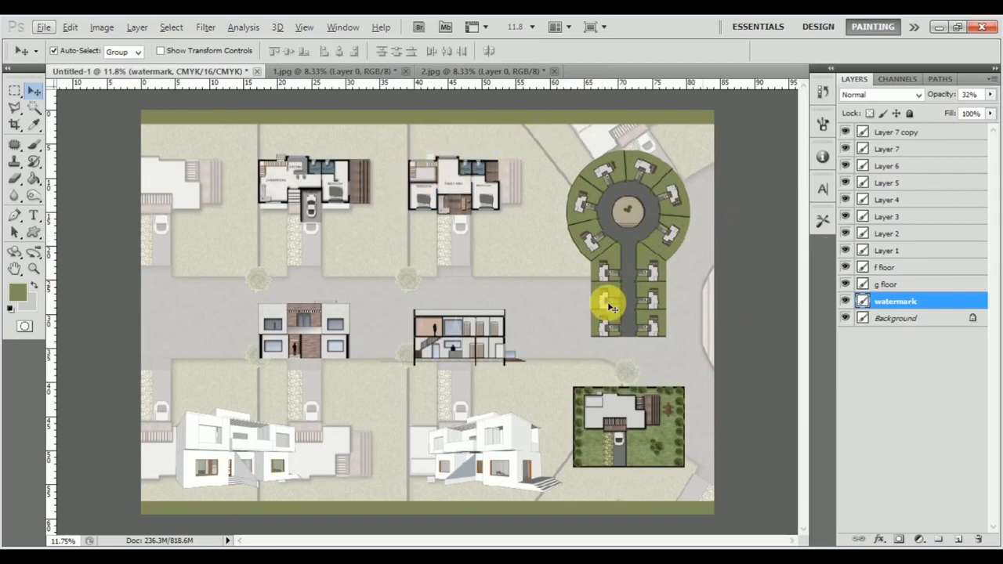
# Add the text BUNGALOW DESIGN on a new layer, just below the start of the olive header strip
pyautogui.scroll(2, 324, 280)
pyautogui.scroll(4, 199, 194)
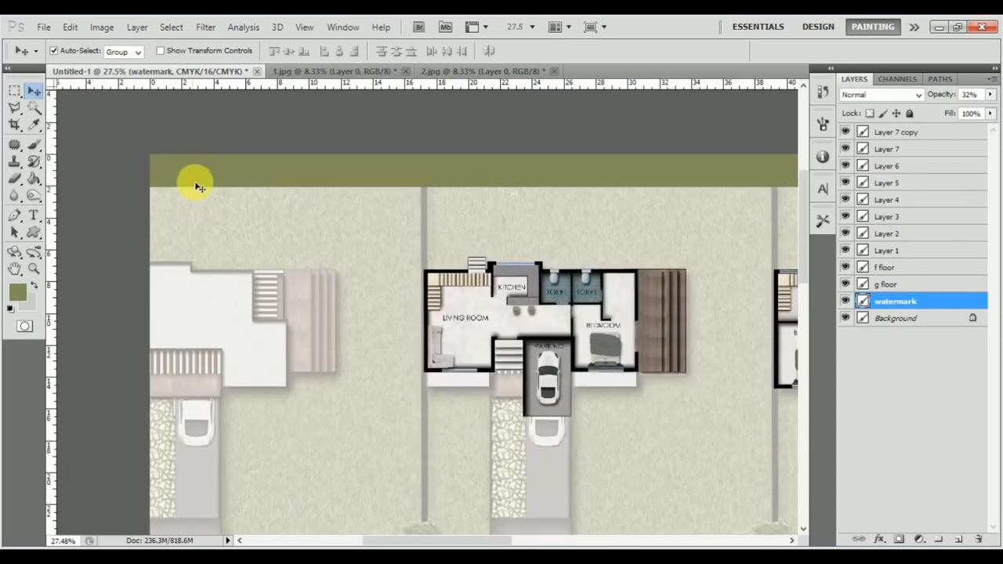
pyautogui.press('t')
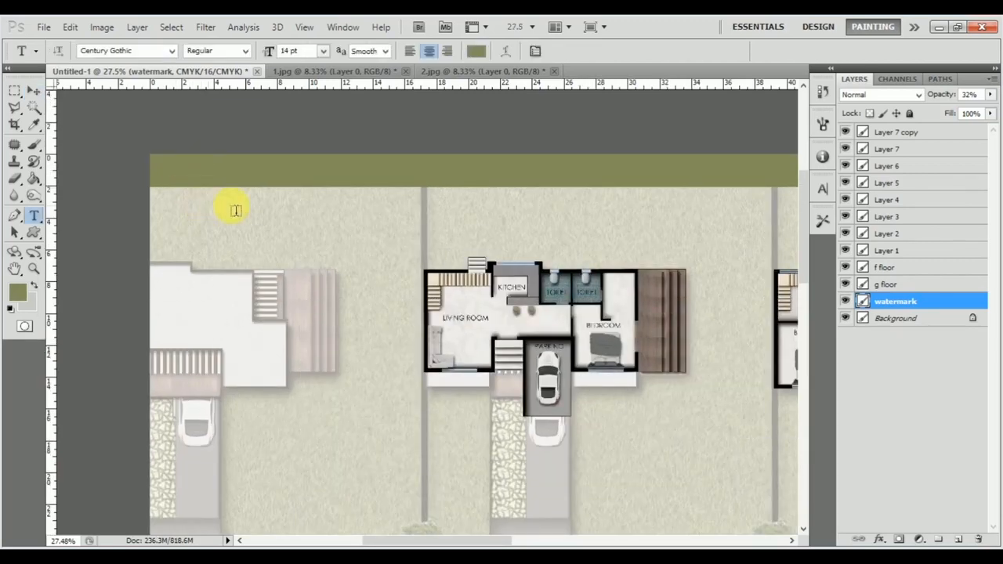
pyautogui.click(959, 541)
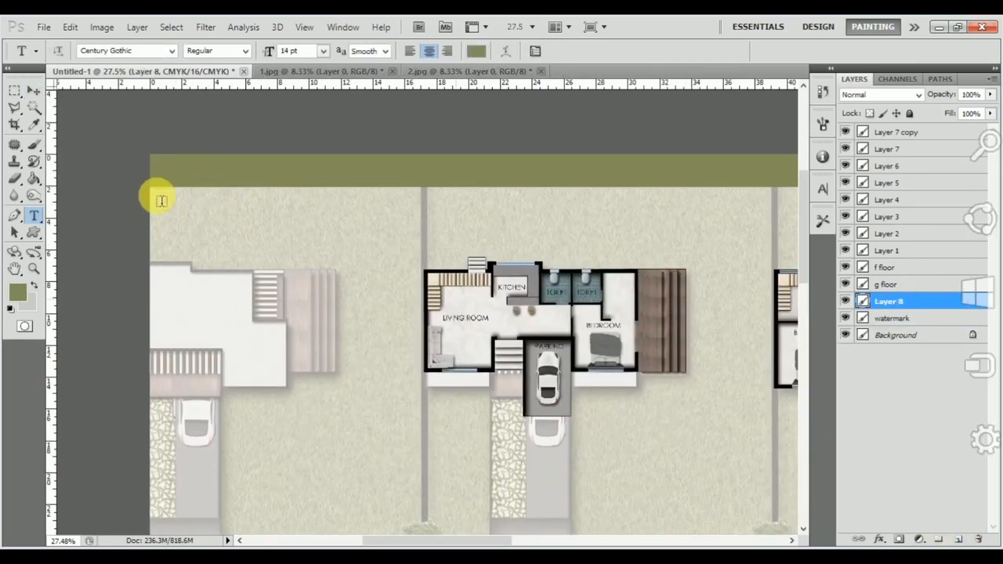
pyautogui.click(210, 248)
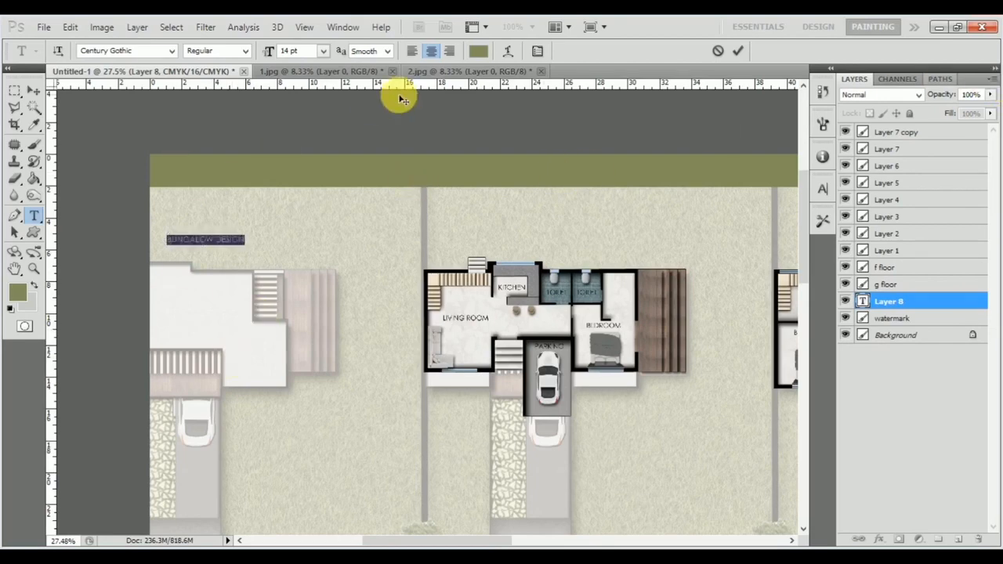
# Format the BUNGALOW DESIGN text as white (ffffff), 48 pt and bold
pyautogui.click(479, 52)
pyautogui.moveTo(279, 314); pyautogui.dragTo(88, 117)
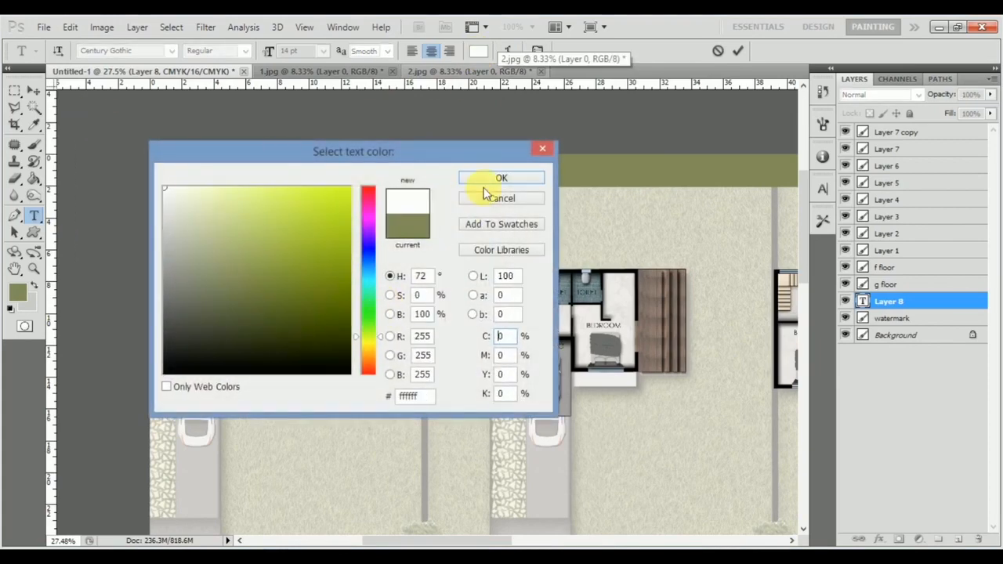
pyautogui.click(501, 179)
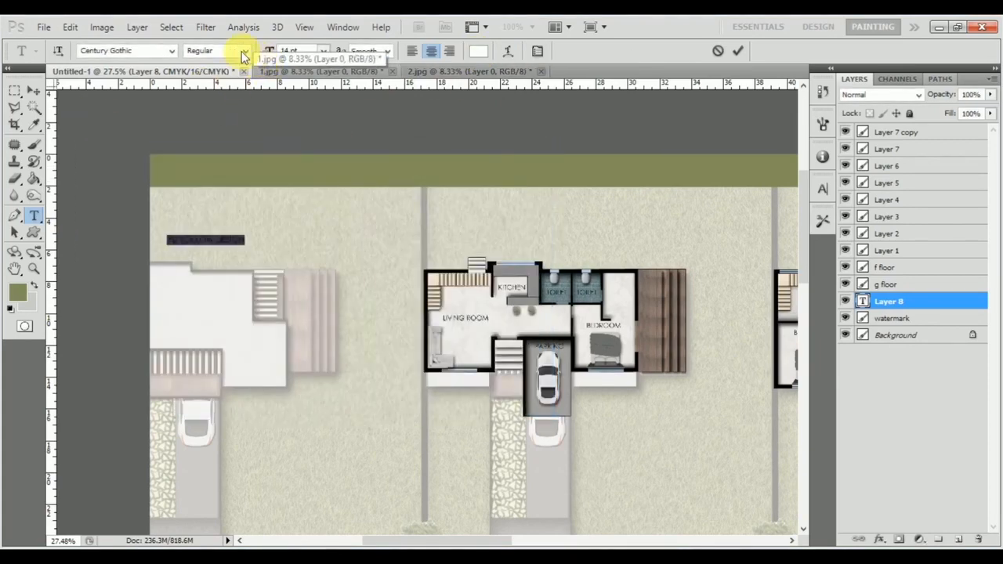
pyautogui.click(325, 52)
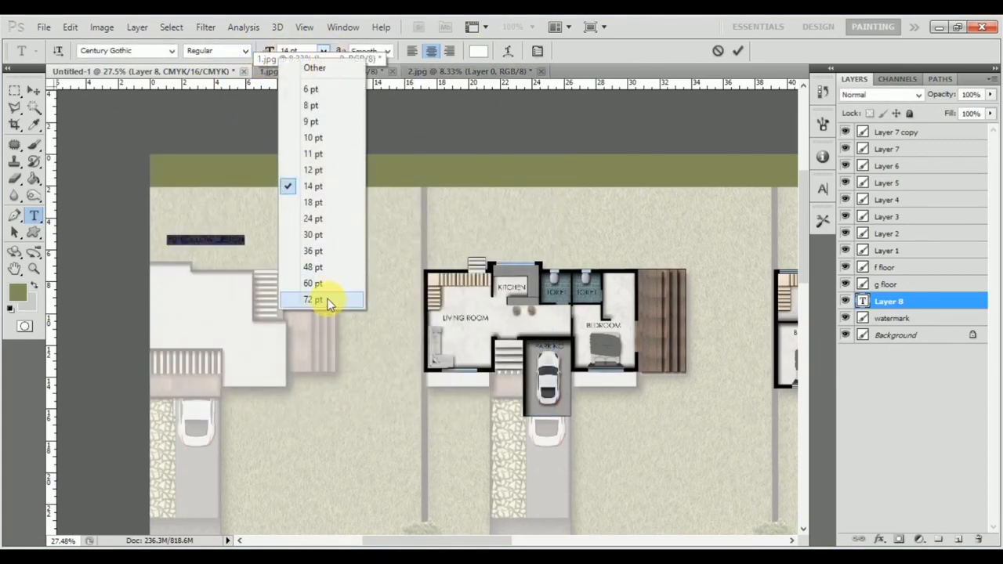
pyautogui.click(327, 278)
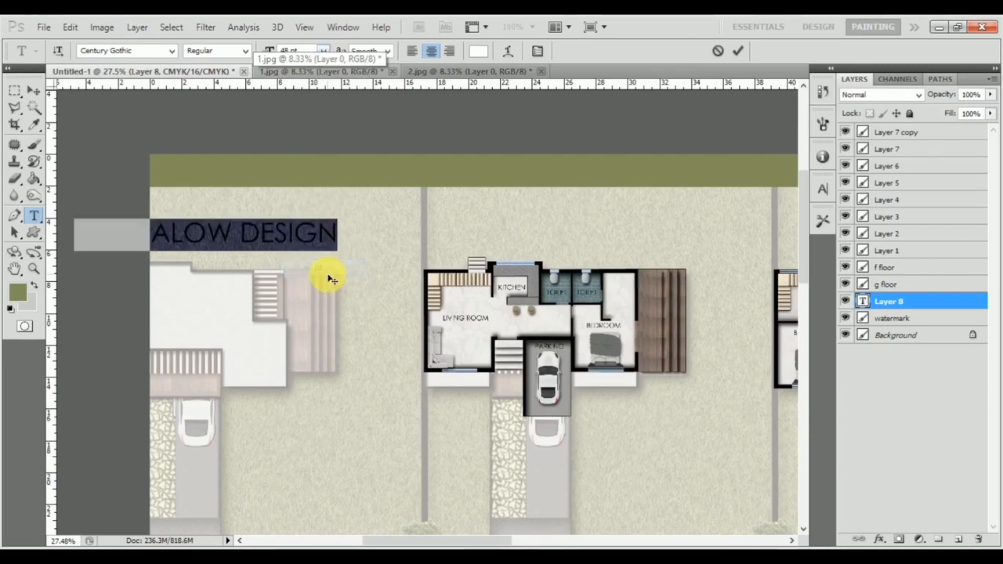
pyautogui.click(245, 51)
pyautogui.click(239, 86)
pyautogui.click(33, 91)
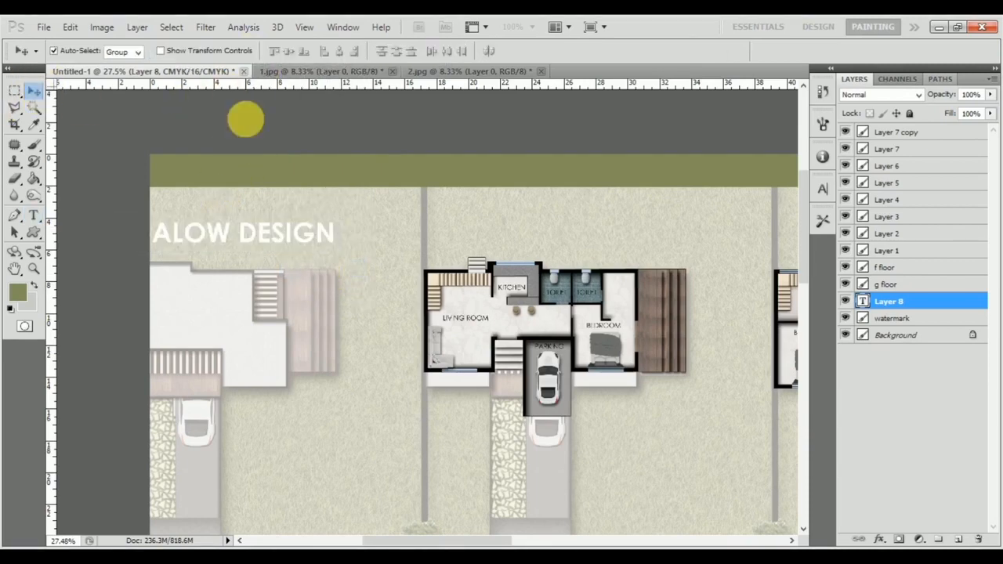
# Bring the BUNGALOW DESIGN text layer to the top of the layer stack and position it at the header strip's left end
pyautogui.doubleClick(932, 301)
pyautogui.moveTo(941, 298); pyautogui.dragTo(951, 132)
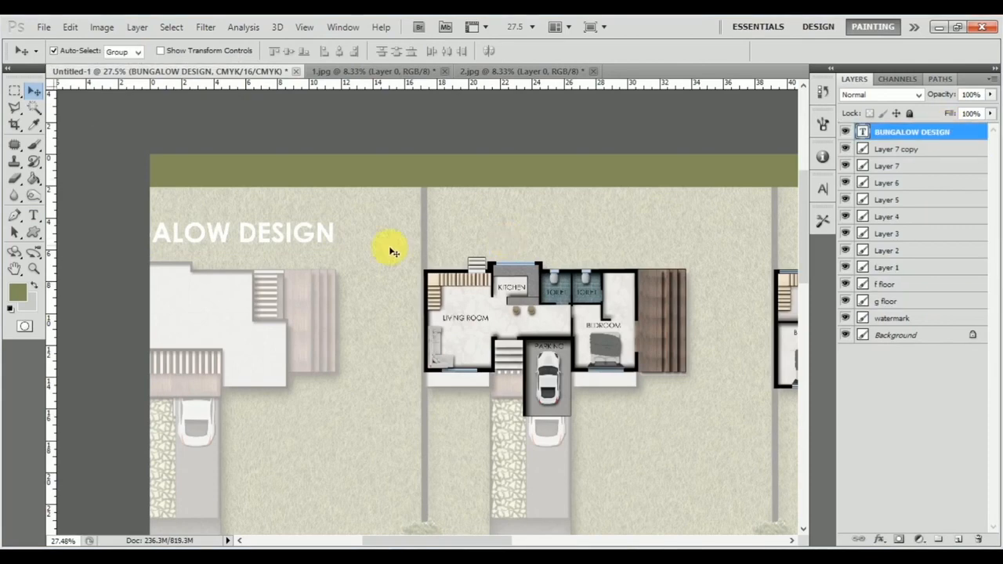
pyautogui.moveTo(260, 239); pyautogui.dragTo(343, 173)
# Duplicate the BUNGALOW DESIGN title straight down onto the left end of the olive footer strip
pyautogui.scroll(-5, 302, 184)
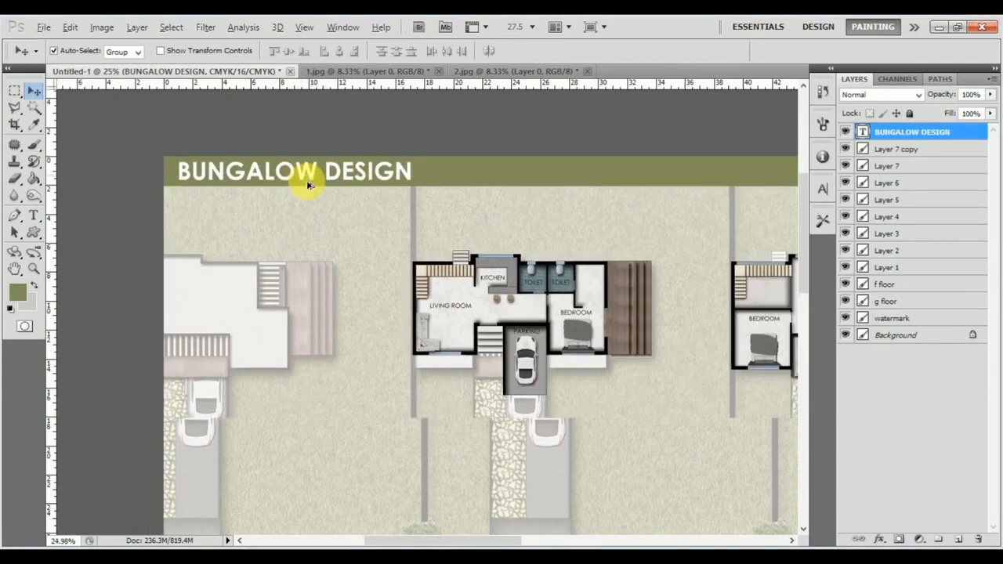
pyautogui.scroll(-5, 294, 188)
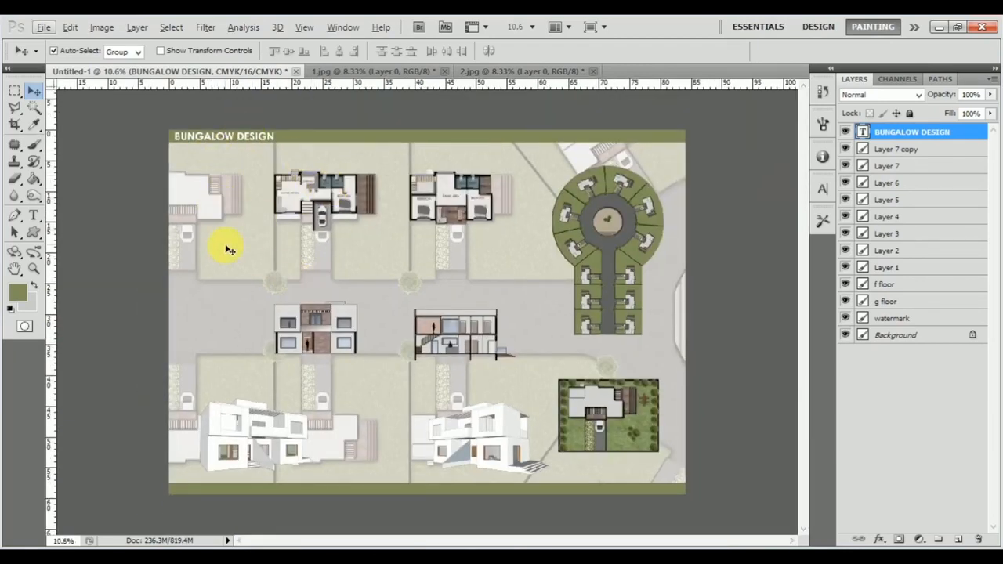
pyautogui.press('super')
pyautogui.press('super')
pyautogui.scroll(5, 219, 176)
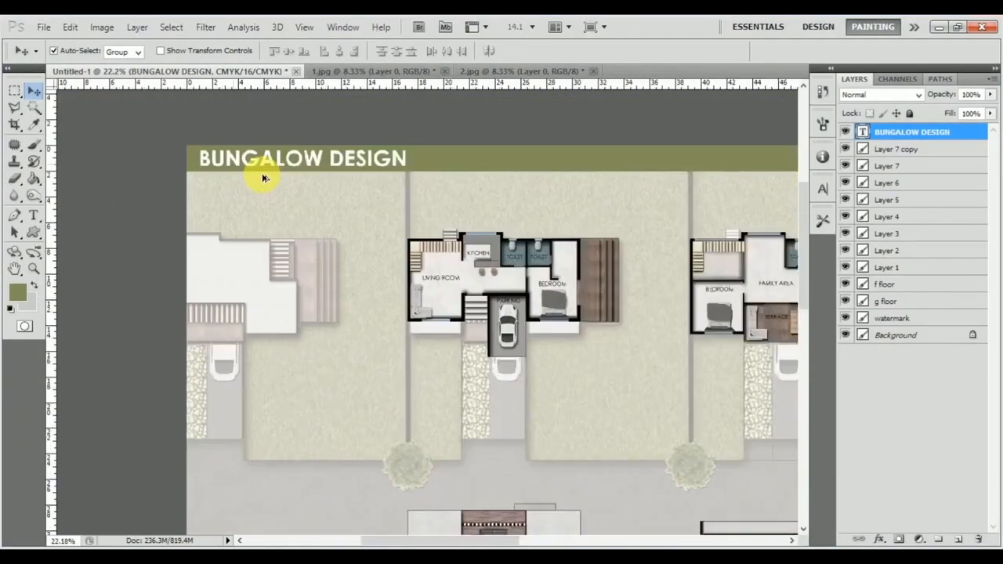
pyautogui.scroll(-4, 290, 161)
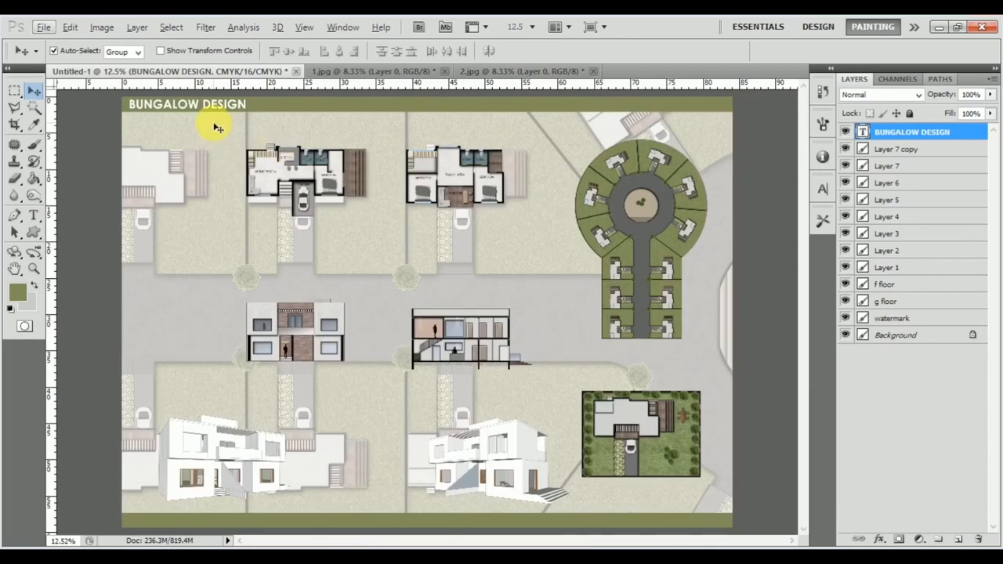
pyautogui.moveTo(201, 106)
pyautogui.mouseDown()
pyautogui.moveTo(235, 476)
pyautogui.moveTo(201, 522)
pyautogui.mouseUp()
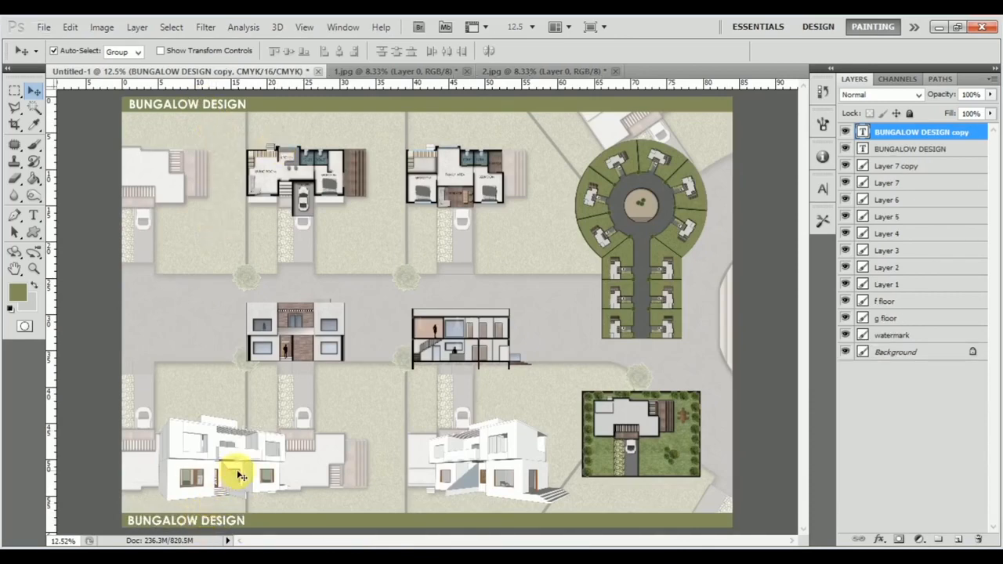
pyautogui.press('y')
pyautogui.click(209, 521)
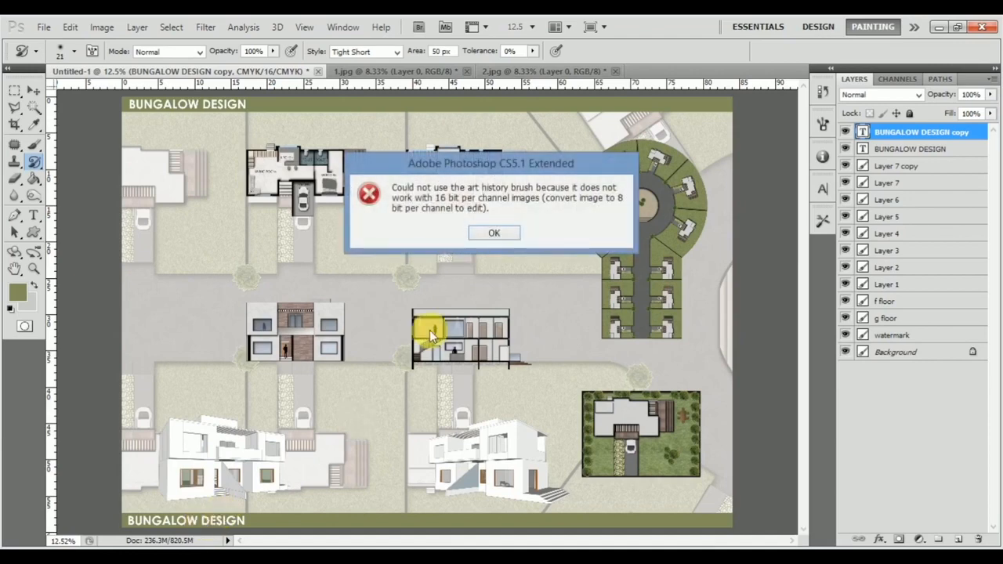
pyautogui.click(495, 233)
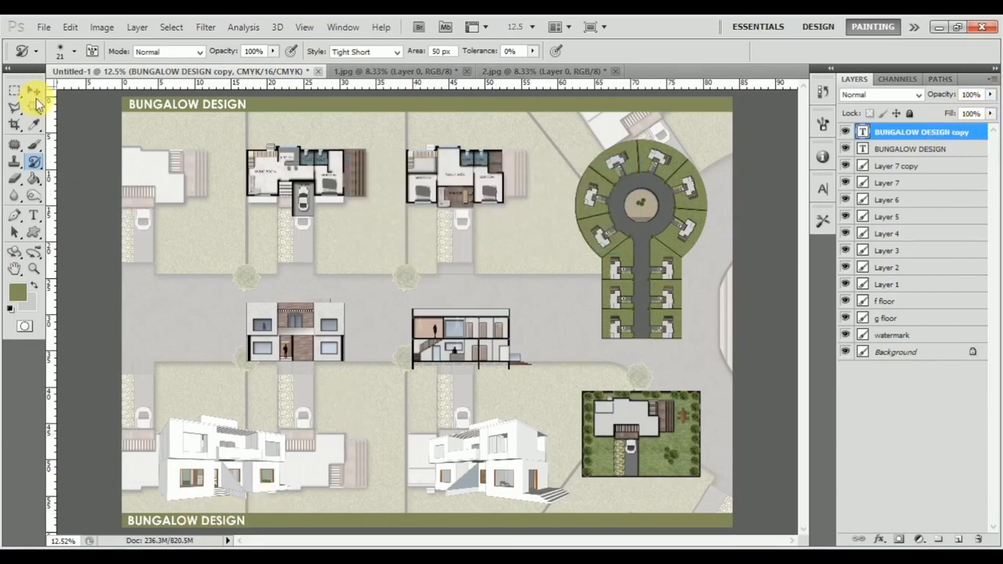
# Replace the title text on the olive footer strip with ACE DESIGN INSTITUTE
pyautogui.click(33, 215)
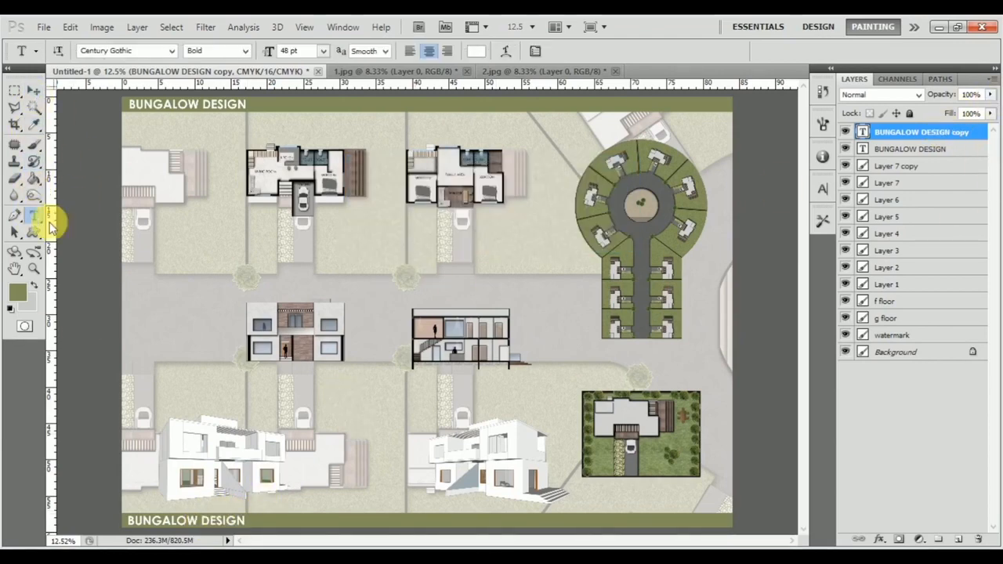
pyautogui.tripleClick(202, 535)
pyautogui.write('ACE')
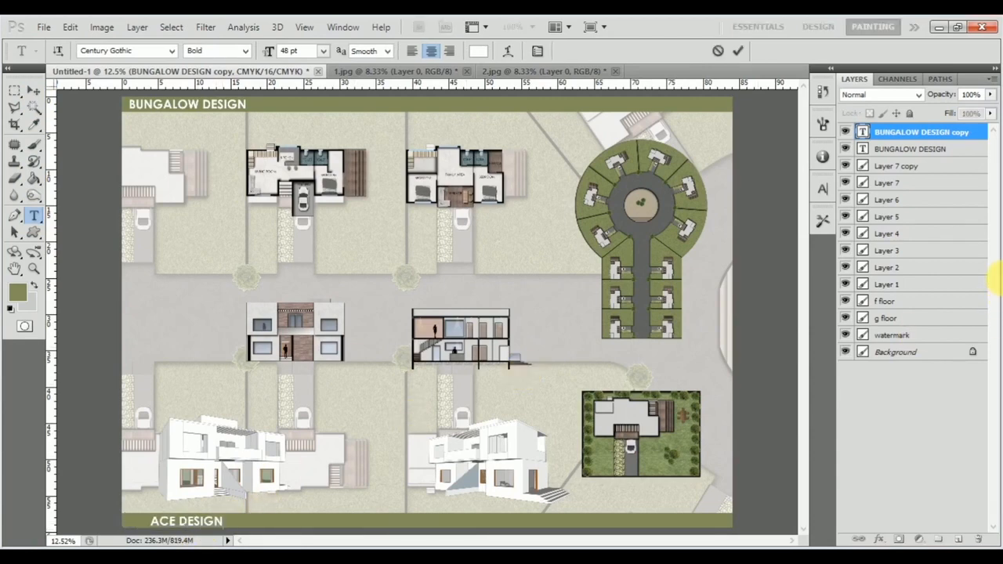
pyautogui.write(' DESIGN INSTITUTE')
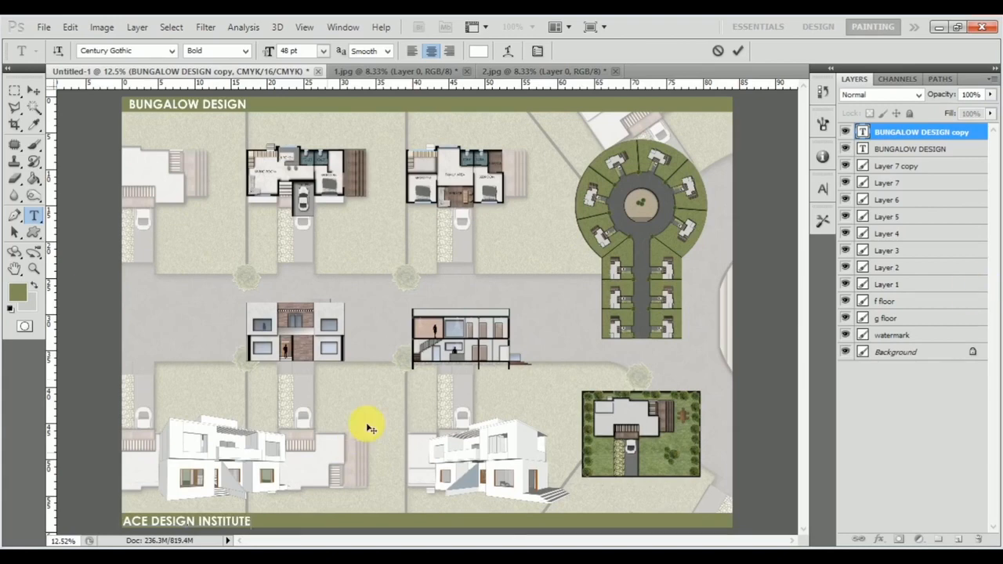
pyautogui.click(33, 91)
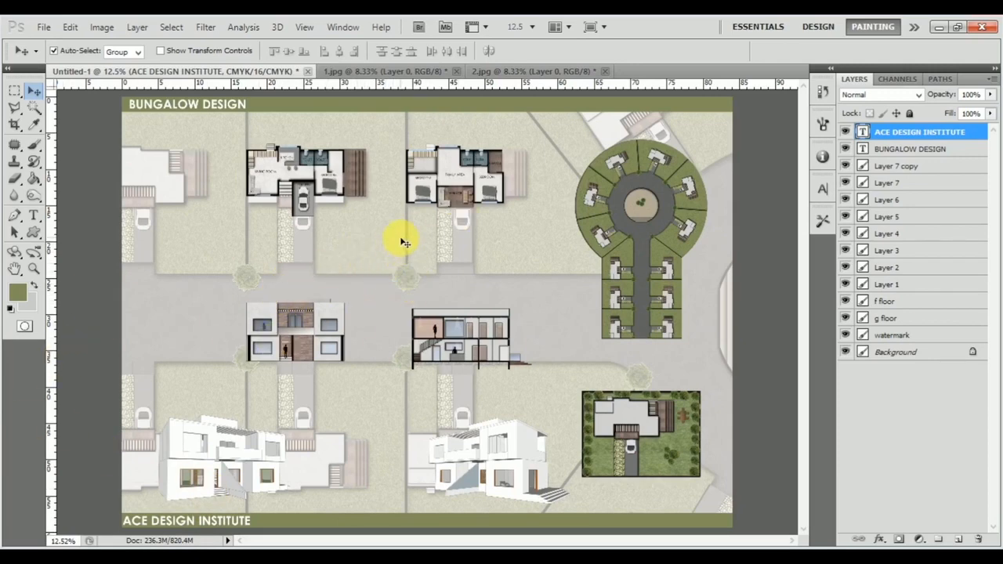
# Select a wide, shallow rectangular area on the lawn beside the ground floor plan's driveway, below the bedroom and wooden deck
pyautogui.scroll(8, 325, 216)
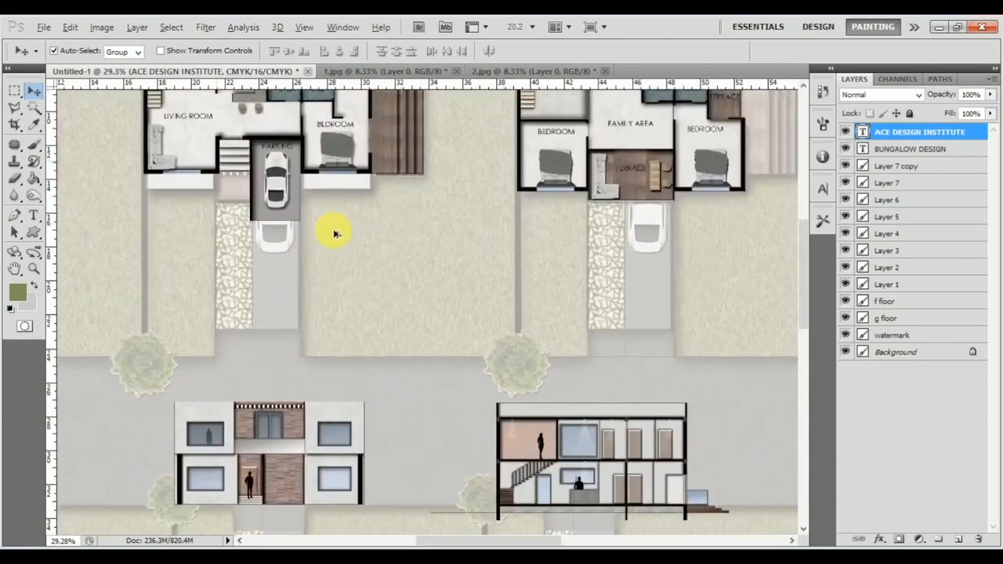
pyautogui.scroll(3, 337, 235)
pyautogui.scroll(1, 368, 265)
pyautogui.scroll(-2, 369, 313)
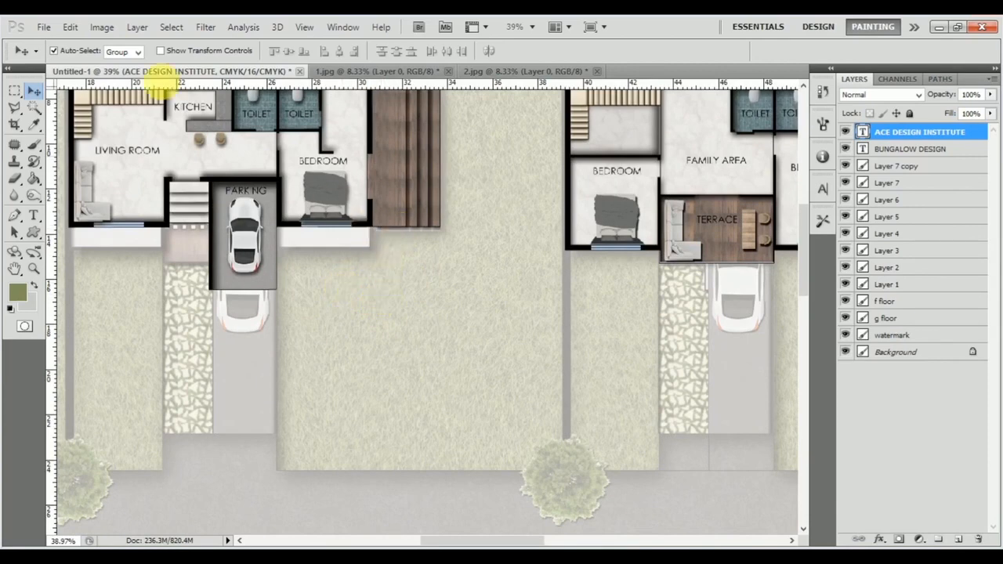
pyautogui.click(15, 91)
pyautogui.scroll(2, 354, 249)
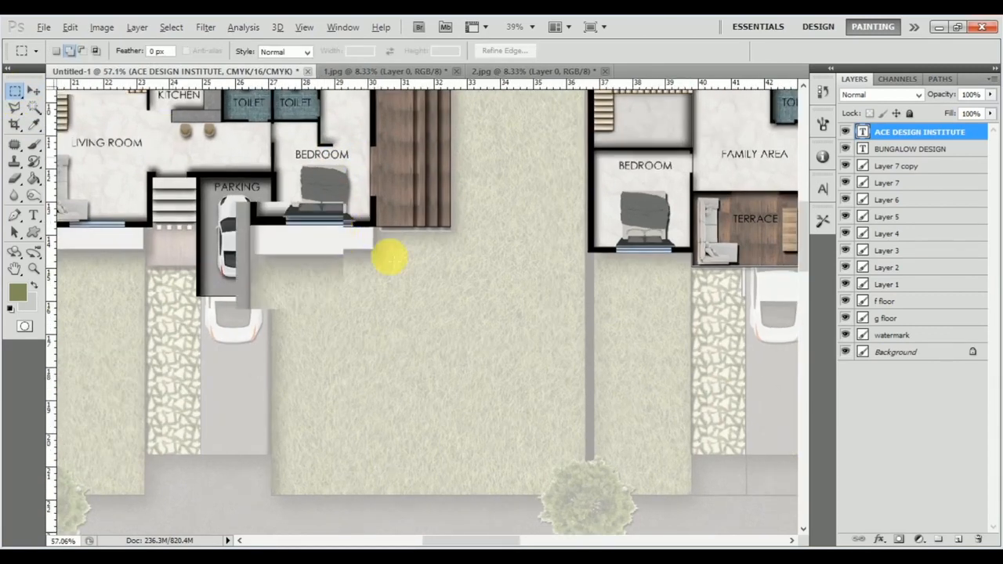
pyautogui.scroll(-2, 463, 240)
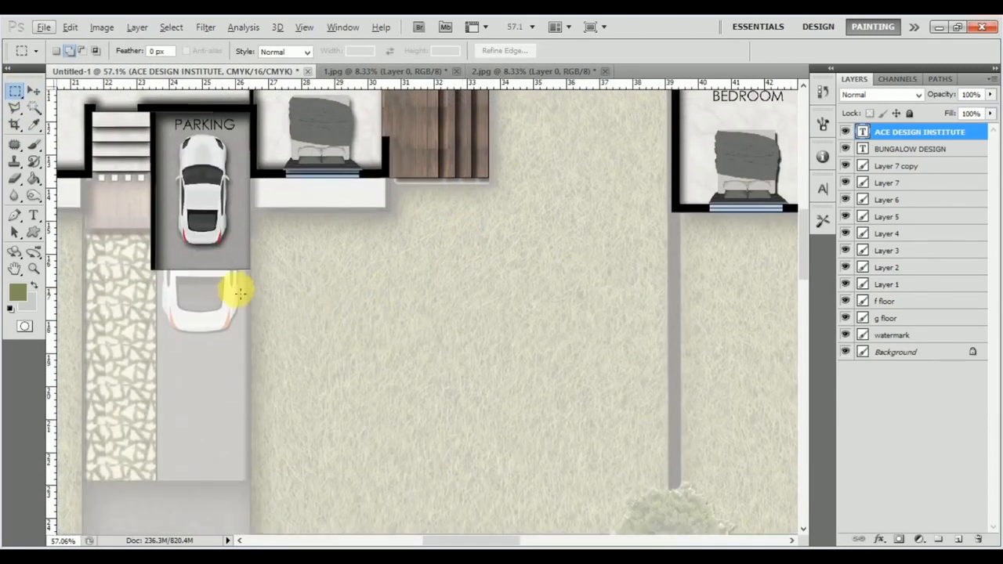
pyautogui.moveTo(262, 328); pyautogui.dragTo(463, 362)
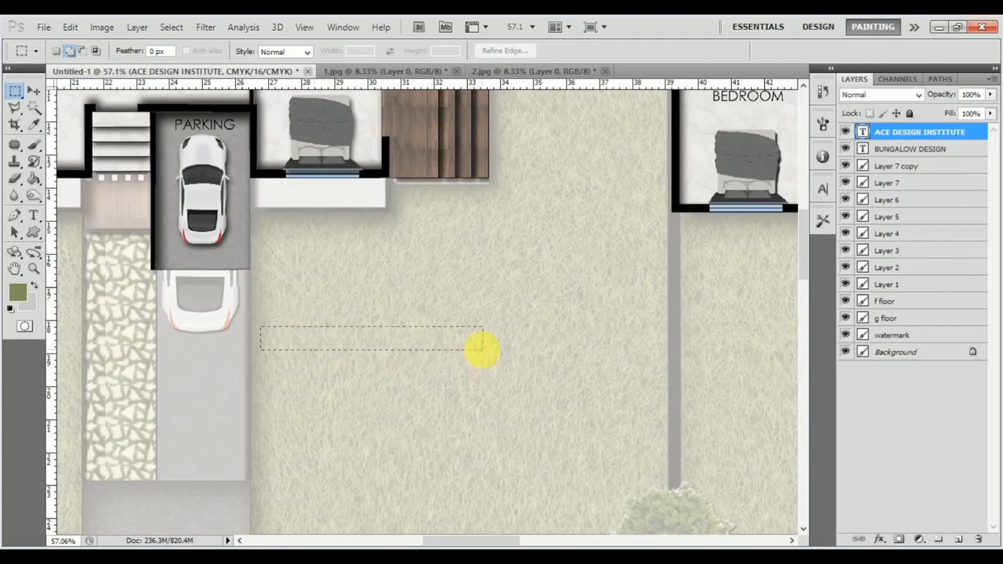
pyautogui.moveTo(482, 357)
pyautogui.mouseDown()
pyautogui.moveTo(494, 356)
pyautogui.moveTo(491, 374)
pyautogui.mouseUp()
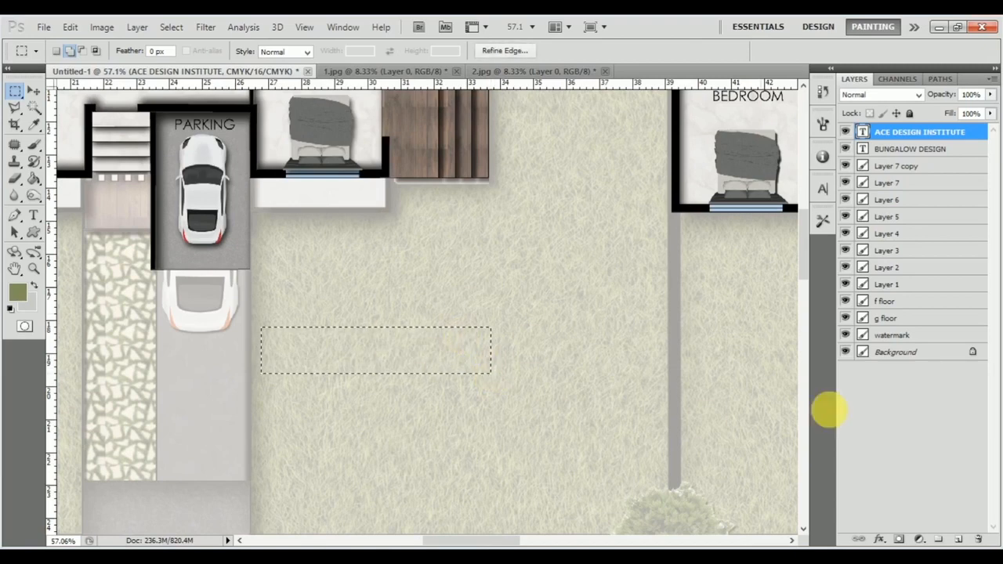
# Fill the rectangular selection with the olive foreground colour on a new layer and deselect it
pyautogui.click(959, 540)
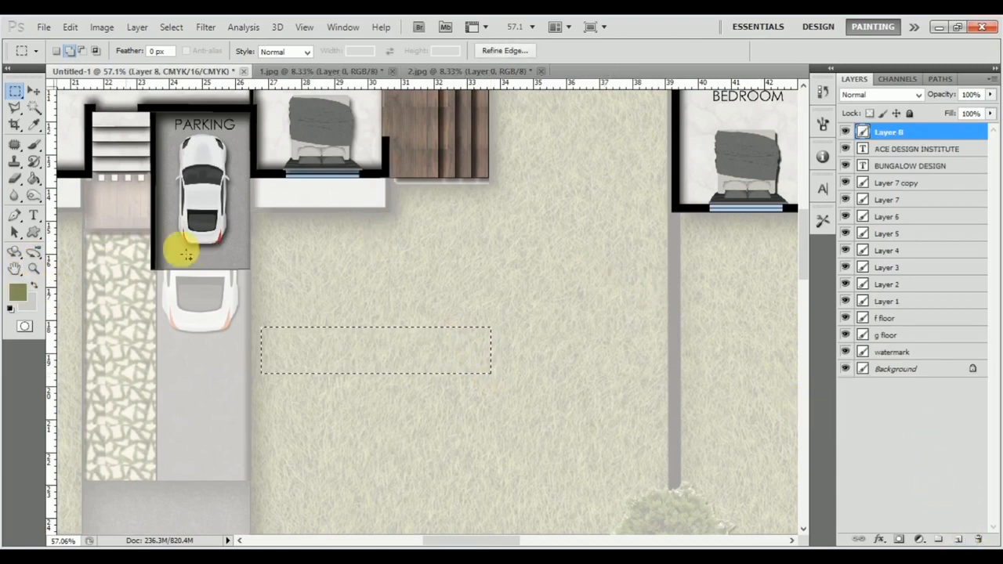
pyautogui.hotkey('alt', 'BackSpace')
pyautogui.hotkey('ctrl', 'd')
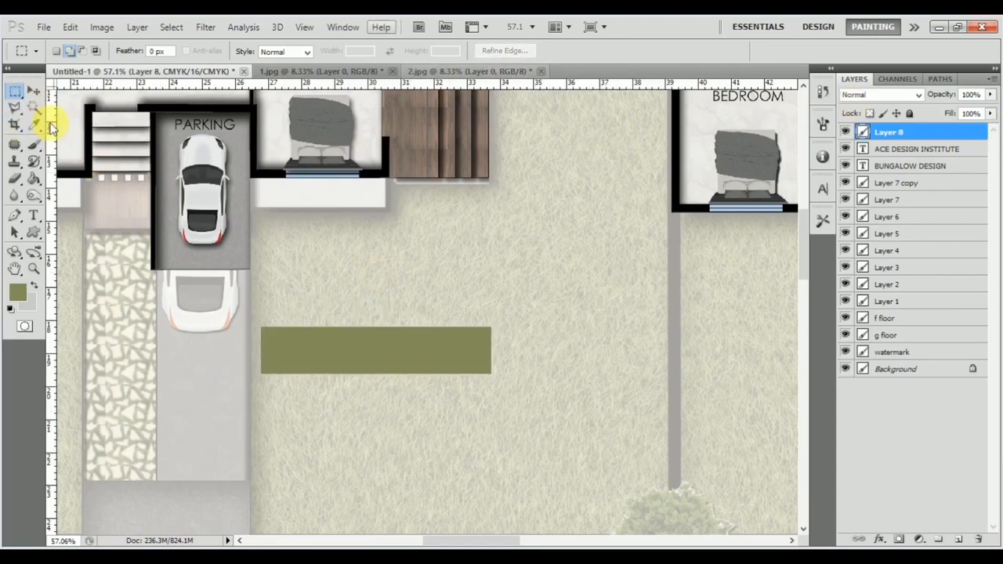
# Paint a straight vertical black (000000) brush line on a new layer, from near the olive bar's right end up to the wooden deck
pyautogui.press('b')
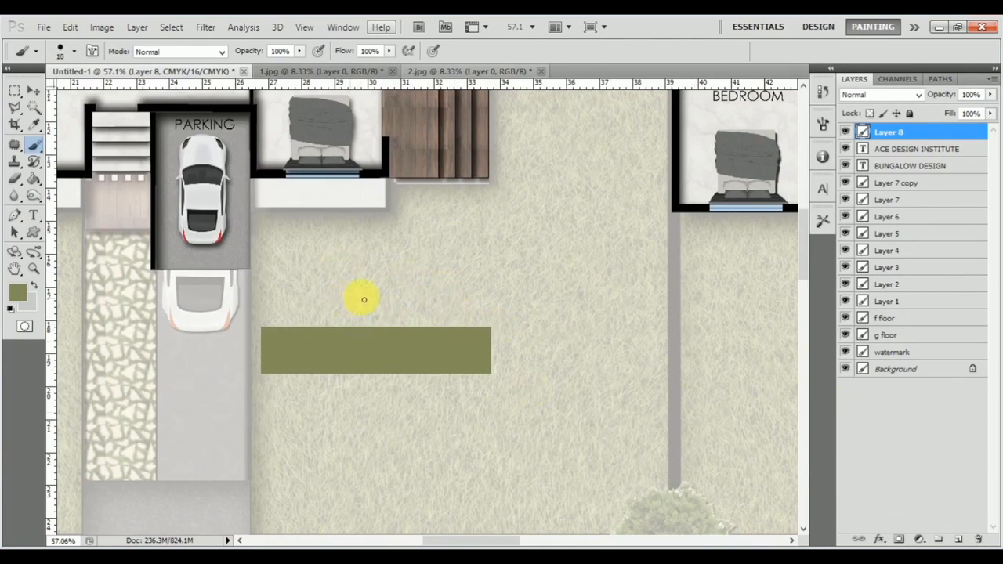
pyautogui.click(17, 296)
pyautogui.click(166, 373)
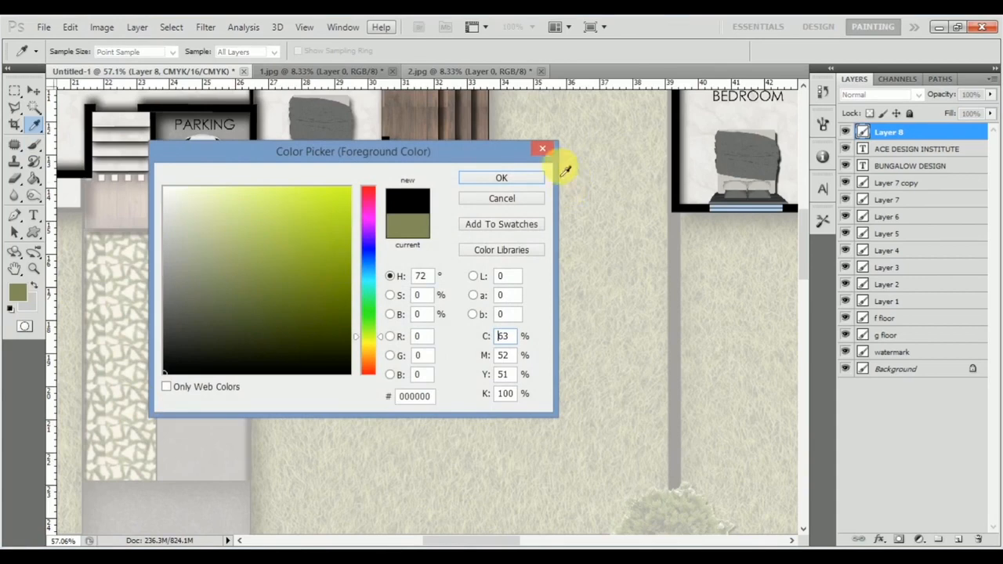
pyautogui.click(538, 179)
pyautogui.click(961, 540)
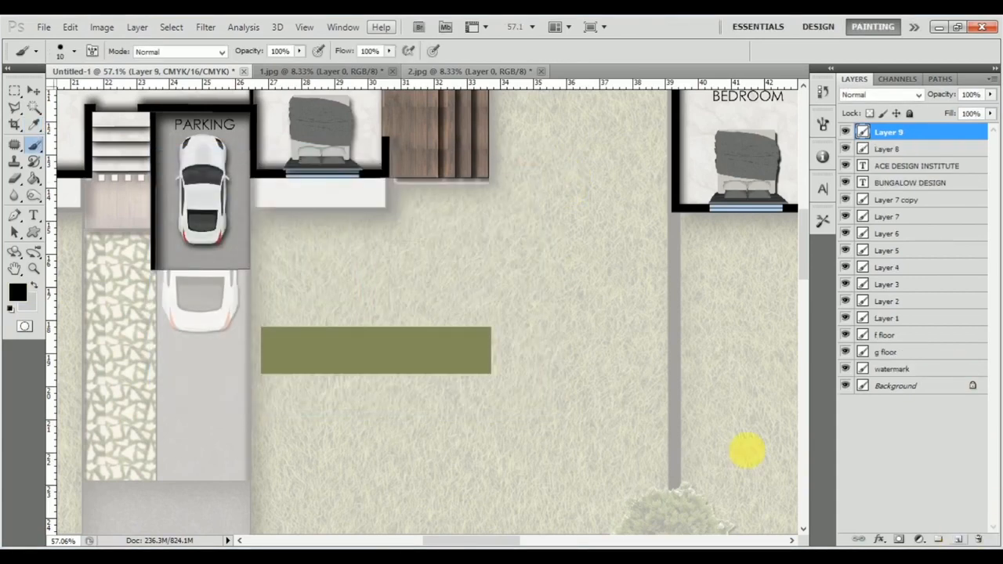
pyautogui.moveTo(476, 332); pyautogui.dragTo(483, 189)
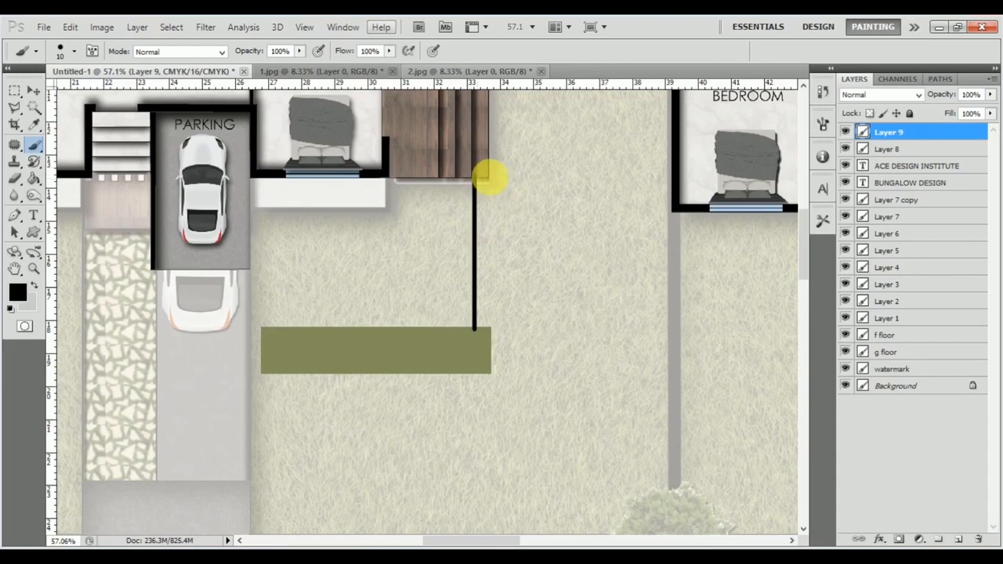
# Merge the black line and olive bar layers and move the merged layer directly above the watermark layer, beneath g floor
pyautogui.scroll(5, 470, 191)
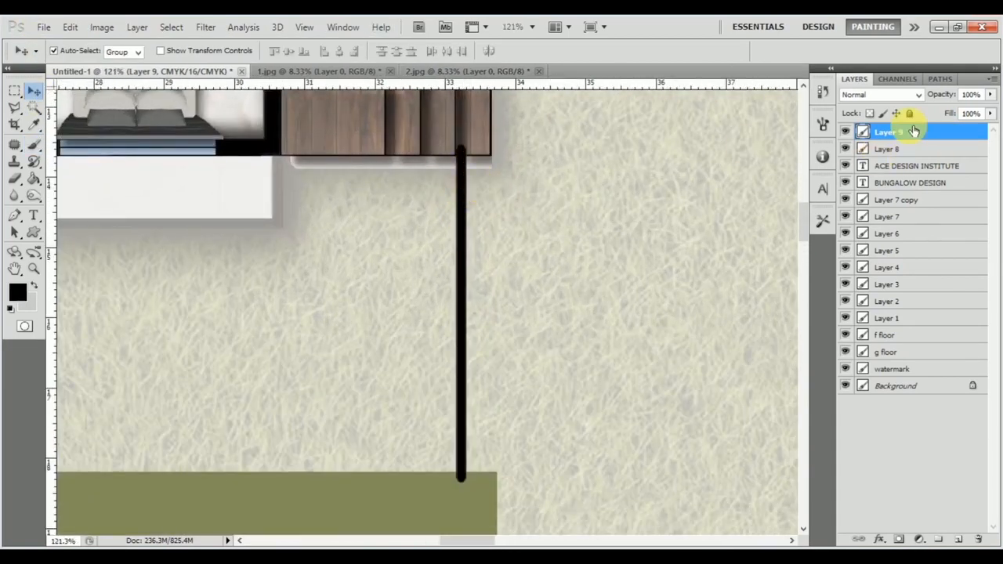
pyautogui.keyDown('shift'); pyautogui.click(924, 151); pyautogui.keyUp('shift')
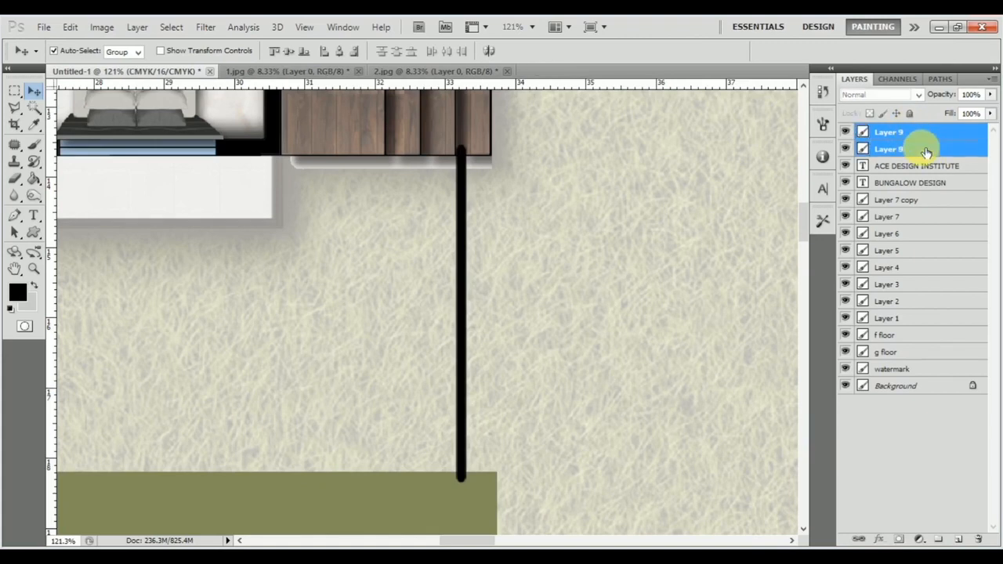
pyautogui.rightClick(925, 149)
pyautogui.click(882, 458)
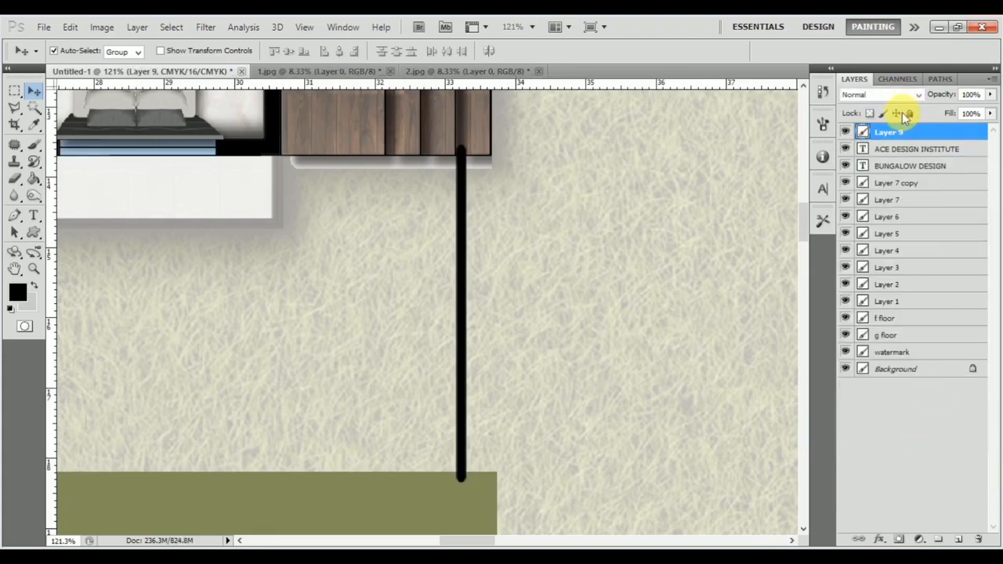
pyautogui.moveTo(947, 131); pyautogui.dragTo(933, 336)
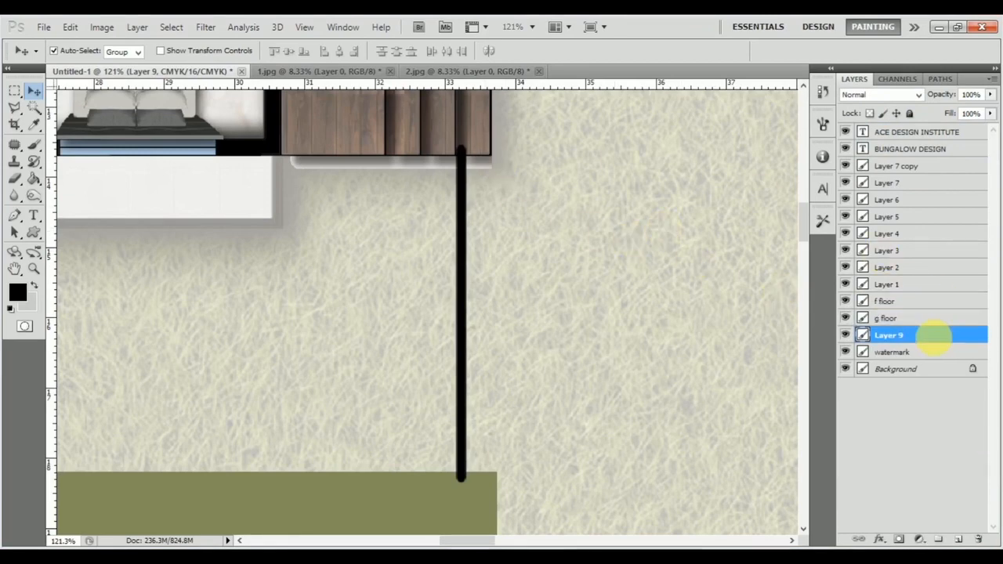
# Cut away the rounded end of the black line where it overlaps the olive bar, using a rectangular selection
pyautogui.scroll(-2, 284, 258)
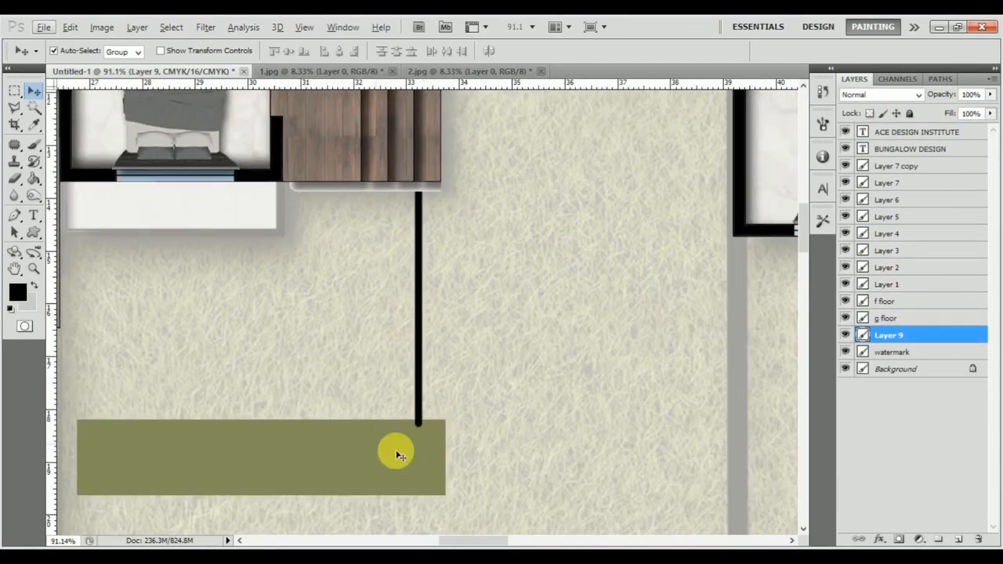
pyautogui.scroll(3, 426, 439)
pyautogui.scroll(5, 418, 321)
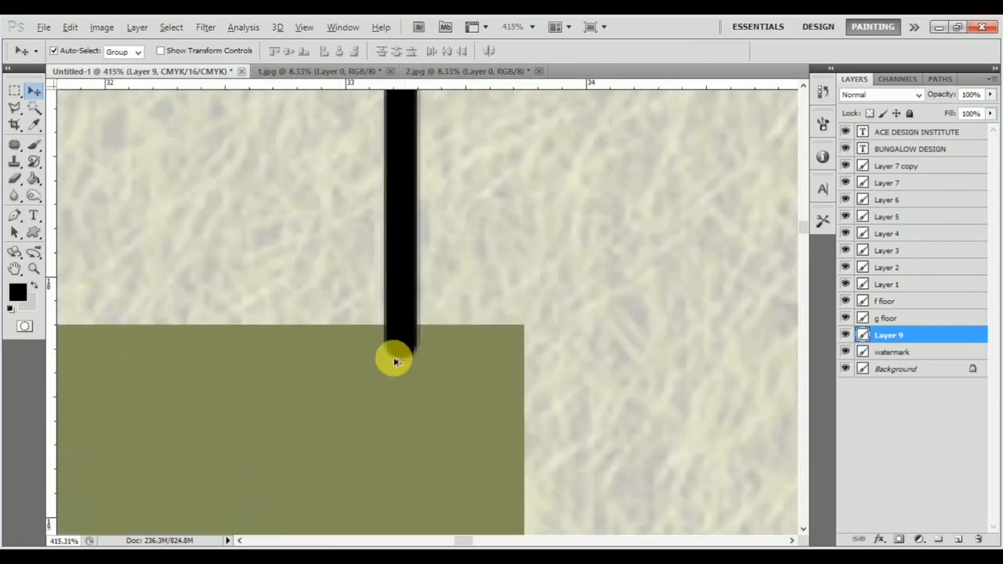
pyautogui.click(17, 94)
pyautogui.scroll(3, 405, 271)
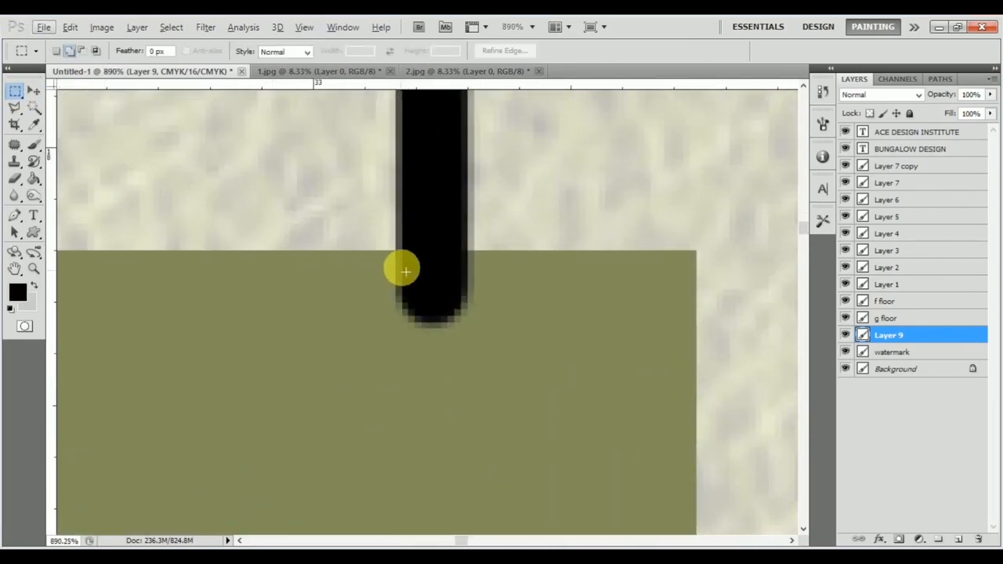
pyautogui.moveTo(386, 258); pyautogui.dragTo(551, 387)
pyautogui.press('Delete')
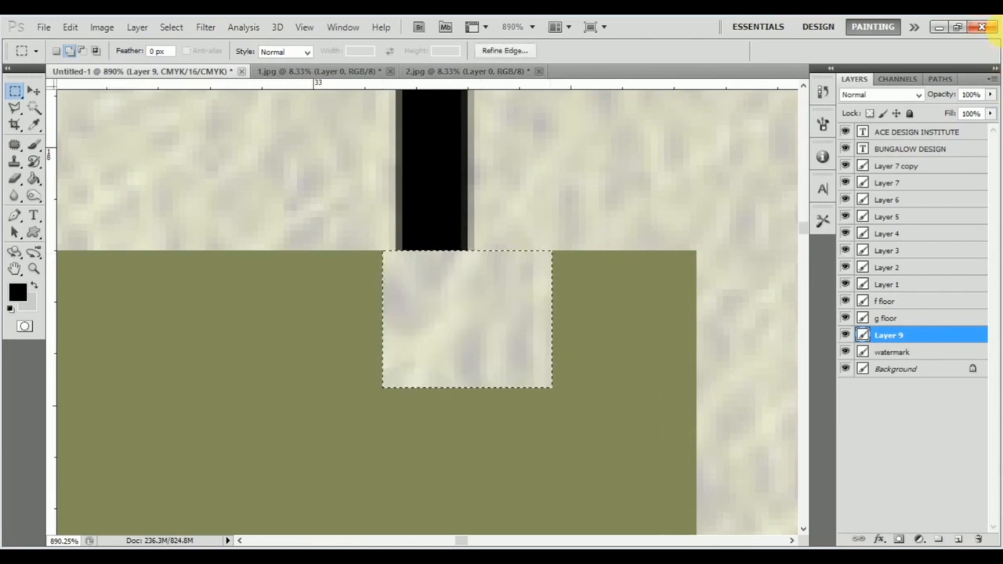
# Sample the bar's olive colour, fill the cut-out area with it and deselect
pyautogui.click(34, 125)
pyautogui.click(157, 264)
pyautogui.hotkey('alt', 'BackSpace')
pyautogui.hotkey('ctrl', 'd')
# Try to copy the olive label bar with its leader line beside the first floor plan, and undo the copy
pyautogui.scroll(-8, 615, 437)
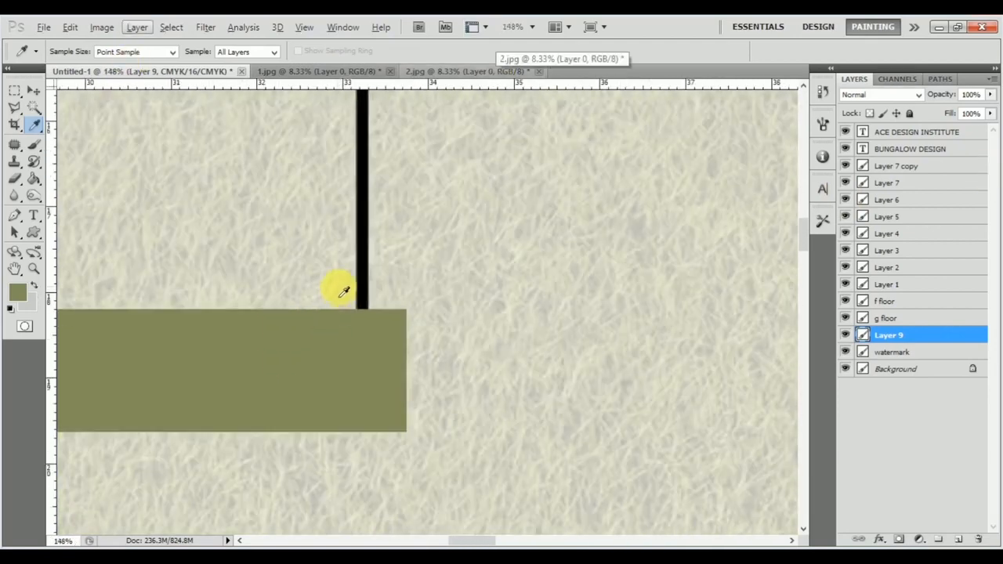
pyautogui.scroll(-4, 344, 292)
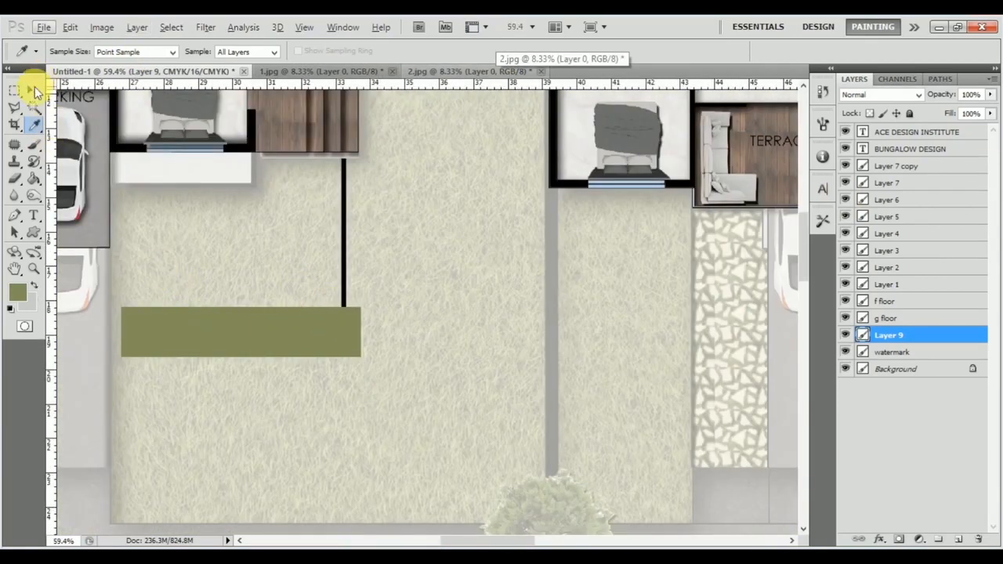
pyautogui.click(34, 89)
pyautogui.scroll(-4, 358, 405)
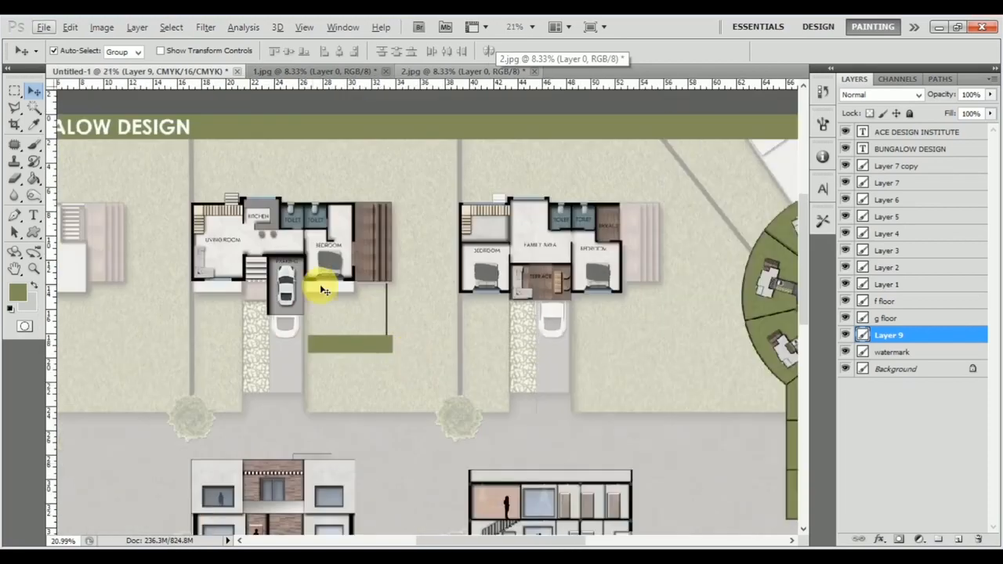
pyautogui.scroll(-1, 323, 290)
pyautogui.scroll(3, 395, 304)
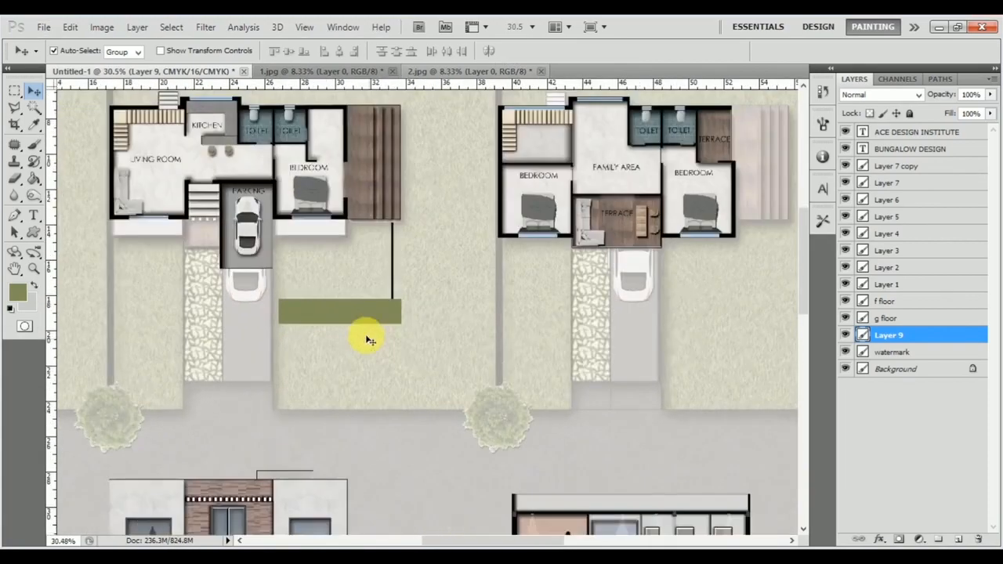
pyautogui.moveTo(228, 316); pyautogui.dragTo(618, 306)
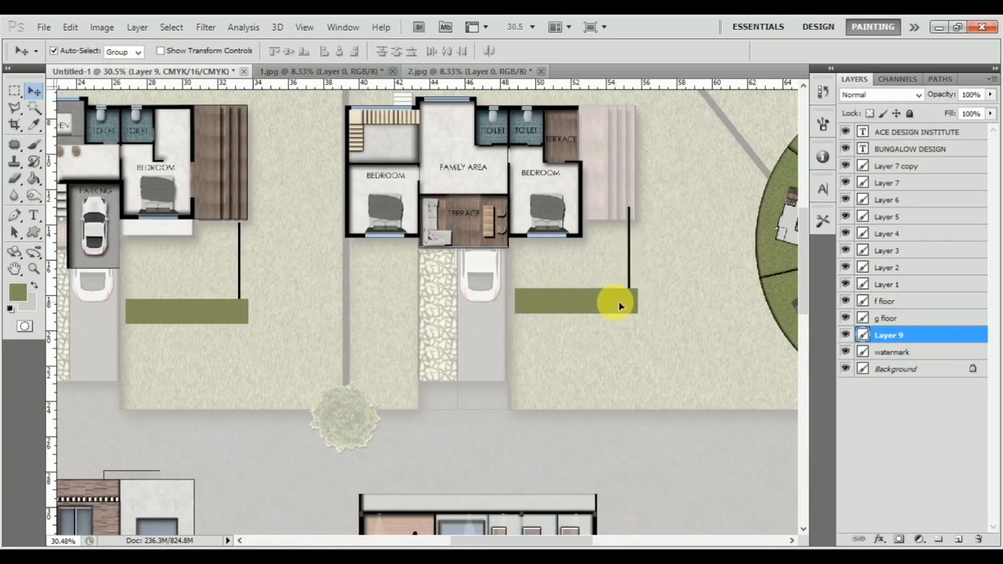
pyautogui.hotkey('ctrl', 'z')
# Add the text "g - floor plan" over the olive label bar below the ground floor plan
pyautogui.scroll(3, 169, 312)
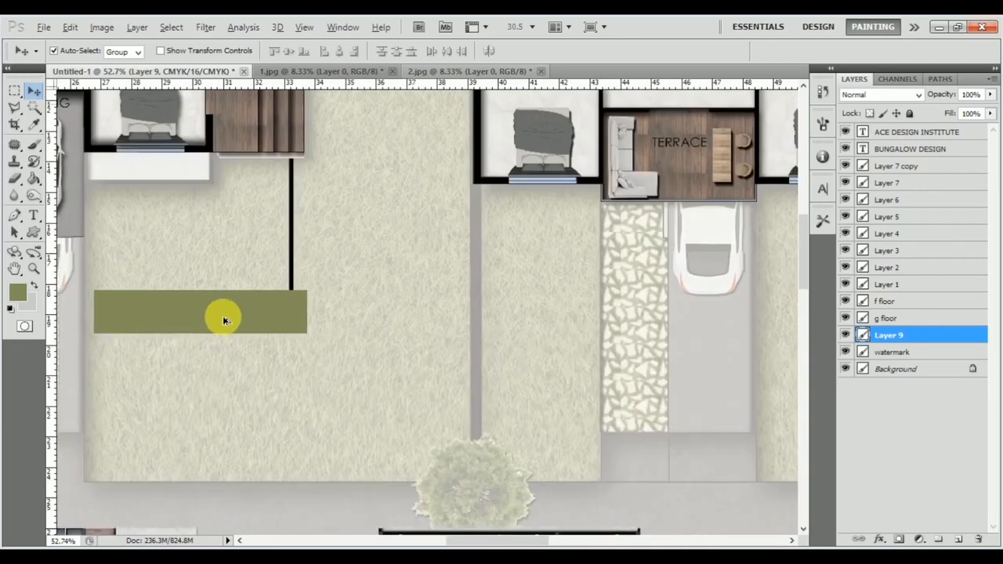
pyautogui.hscroll(-5, 223, 319)
pyautogui.scroll(1, 291, 398)
pyautogui.scroll(-2, 325, 345)
pyautogui.scroll(2, 332, 298)
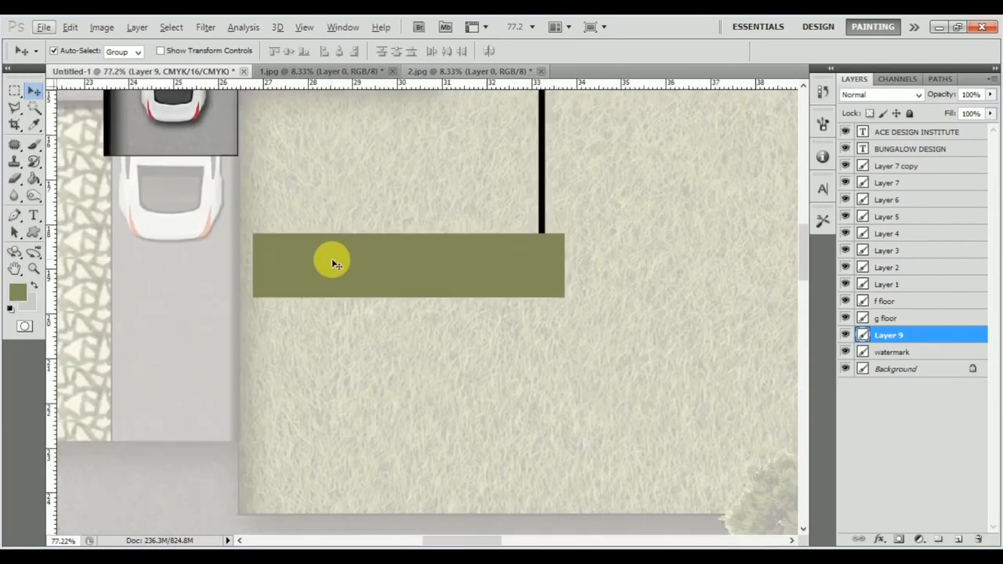
pyautogui.press('t')
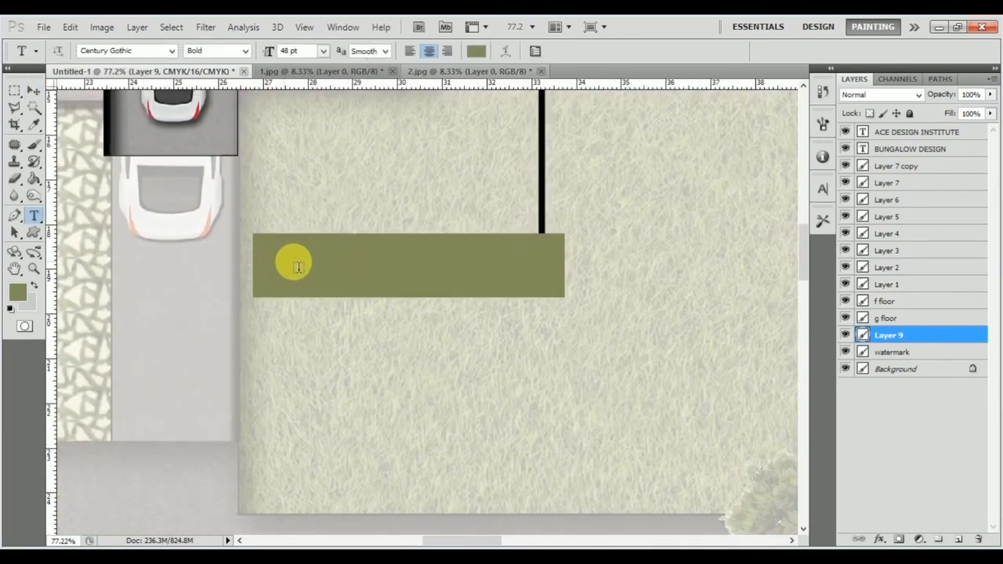
pyautogui.click(285, 263)
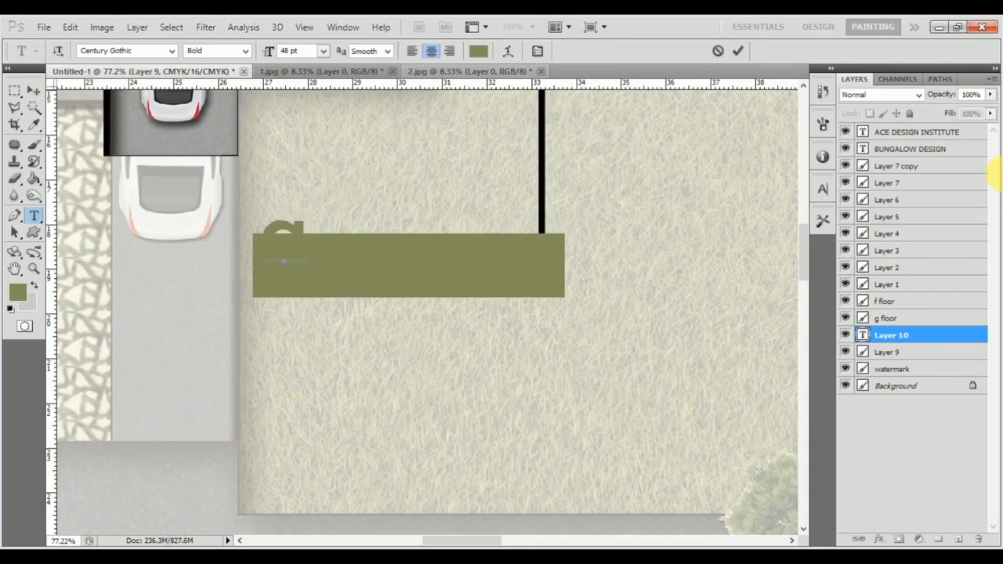
pyautogui.write('g - floor plan')
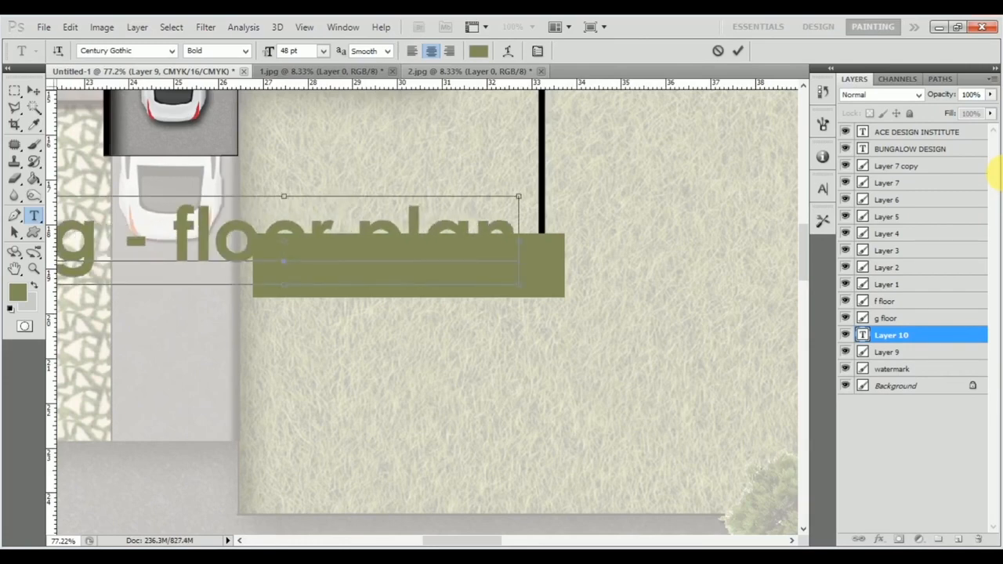
# Set the floor plan label text to 12 pt and colour it white
pyautogui.hotkey('ctrl', 'a')
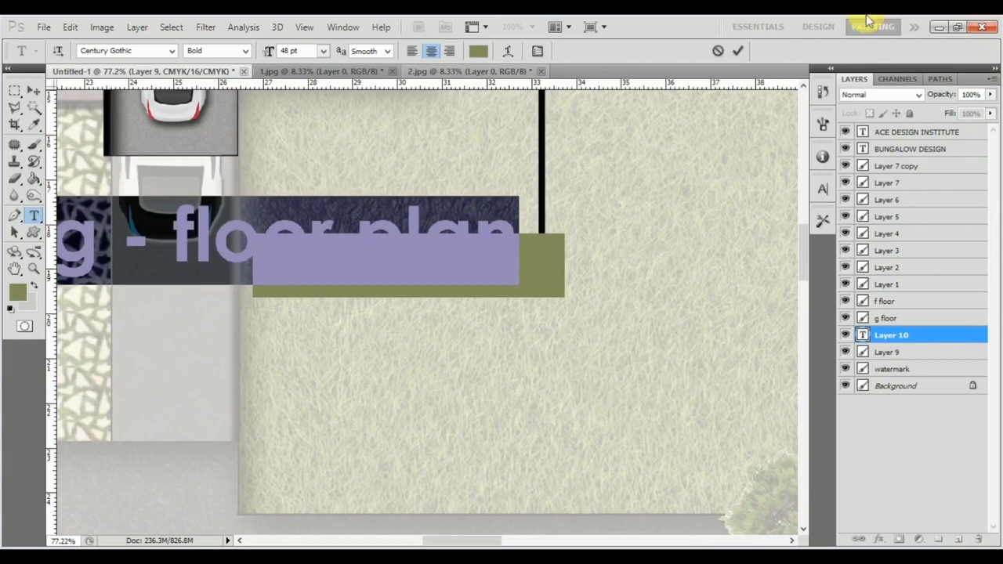
pyautogui.click(323, 51)
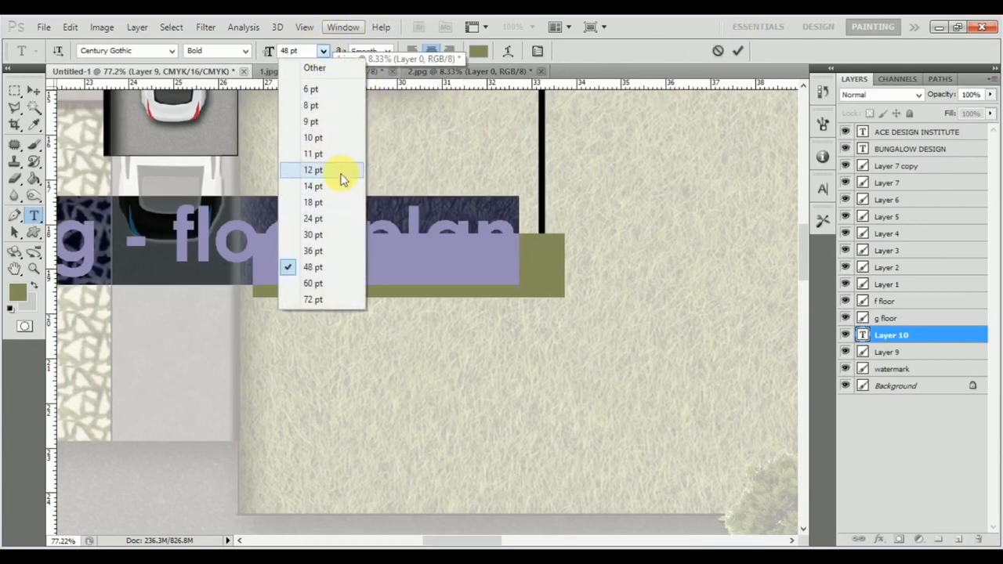
pyautogui.click(342, 170)
pyautogui.click(478, 51)
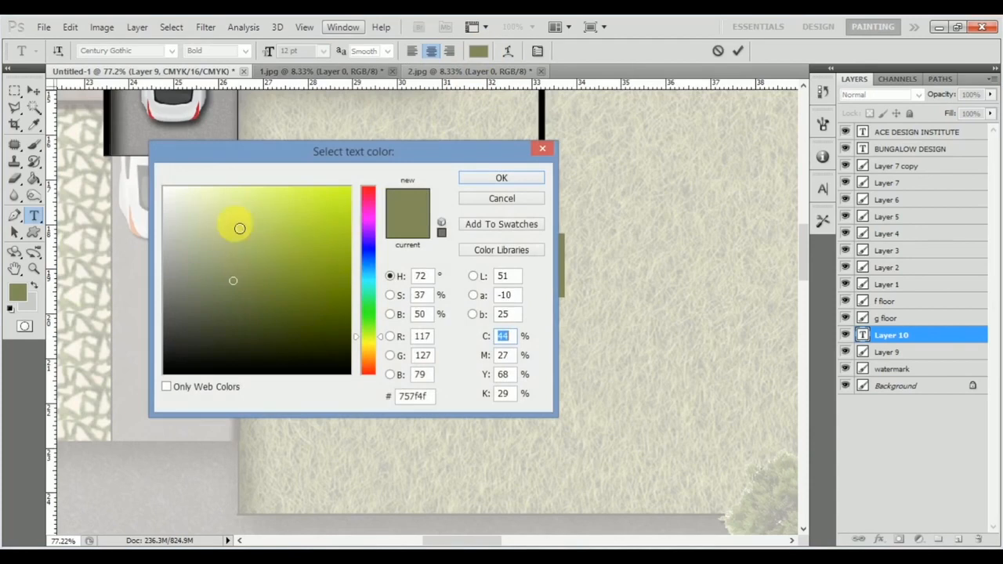
pyautogui.click(499, 179)
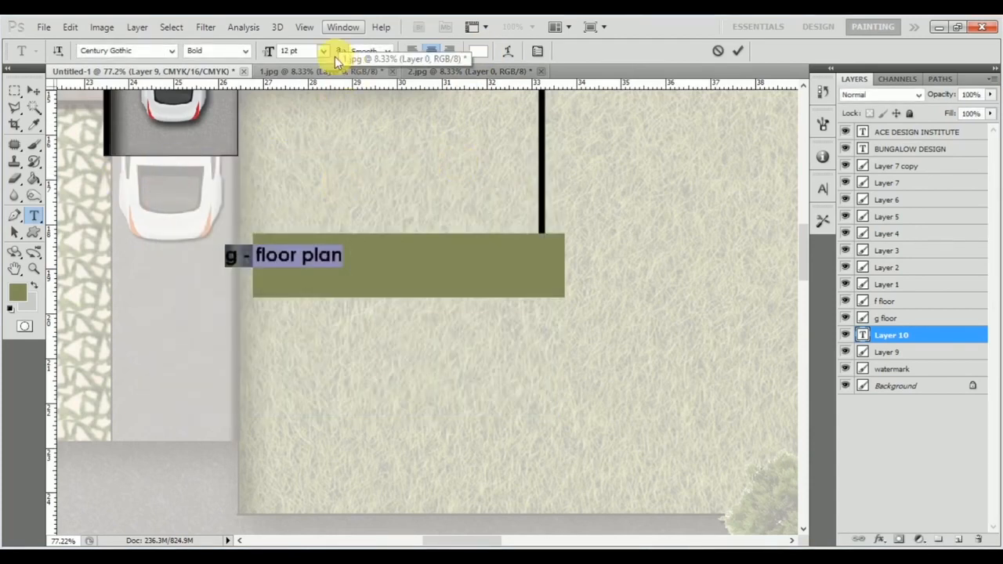
# Enlarge the label text to 18 pt and capitalise its first letter as "G"
pyautogui.click(324, 52)
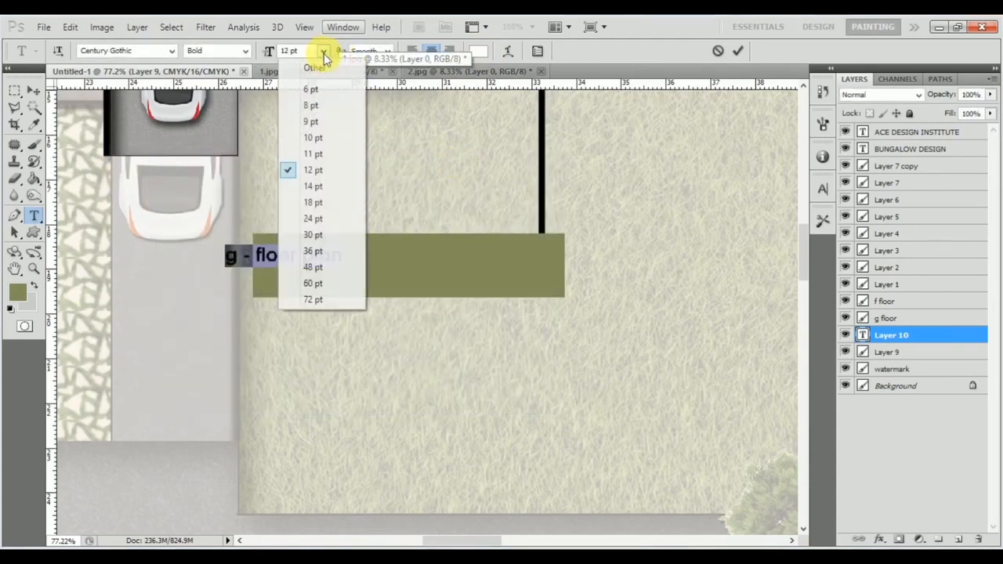
pyautogui.click(329, 203)
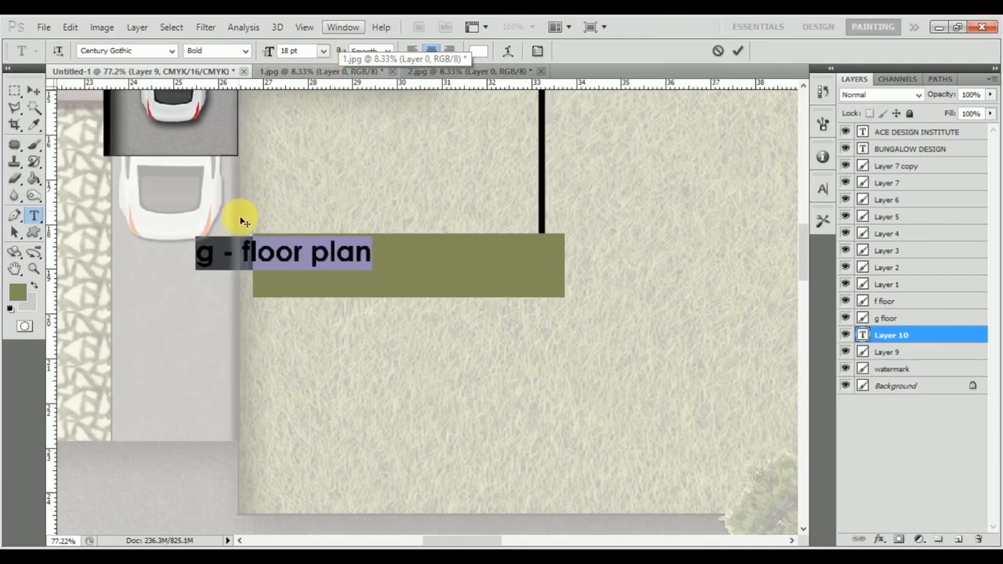
pyautogui.moveTo(224, 260); pyautogui.dragTo(192, 263)
pyautogui.write('G')
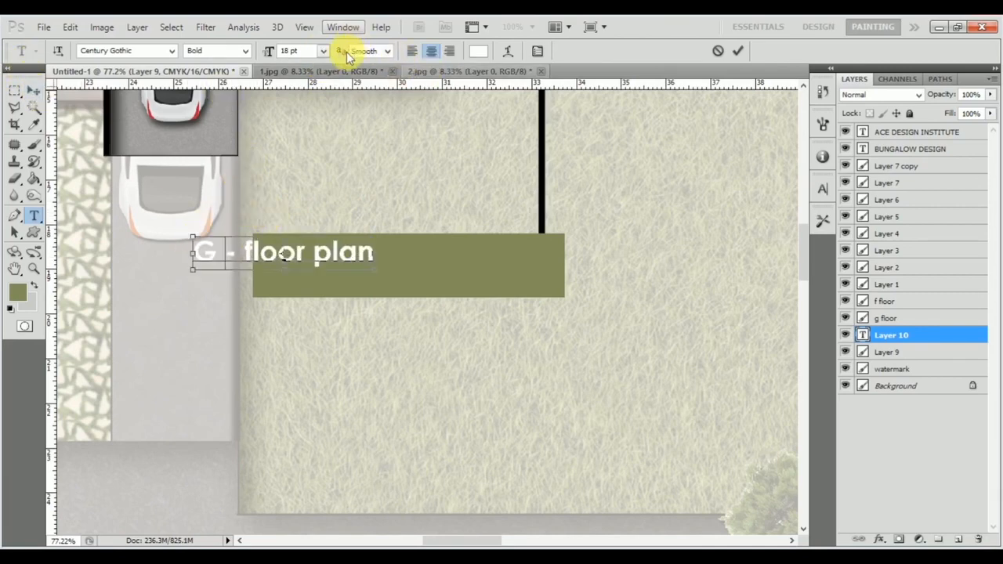
# Set the whole "G - floor plan" label to 24 pt and move it inside the olive bar
pyautogui.hotkey('ctrl', 'a')
pyautogui.click(323, 50)
pyautogui.click(288, 219)
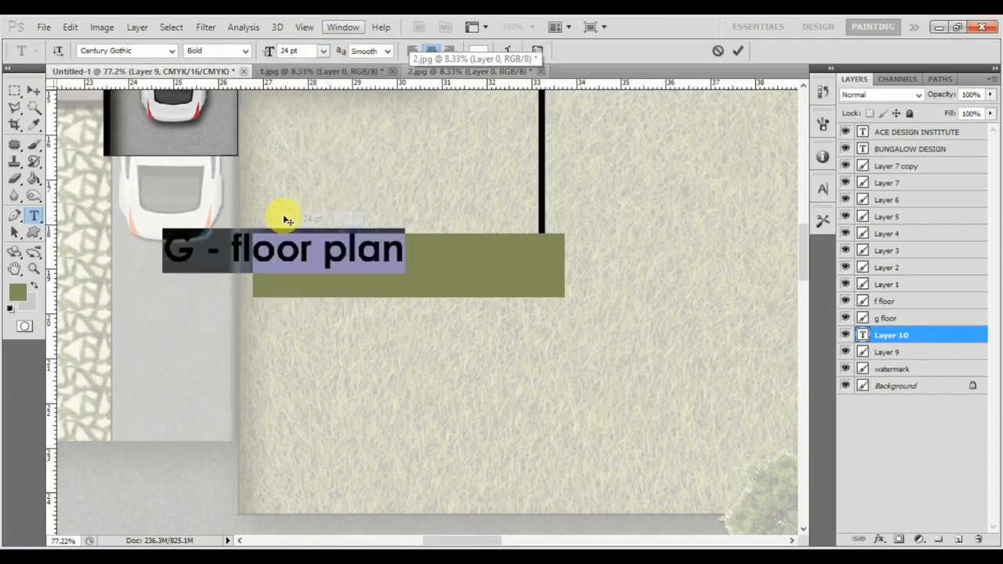
pyautogui.click(34, 90)
pyautogui.moveTo(365, 269); pyautogui.dragTo(480, 267)
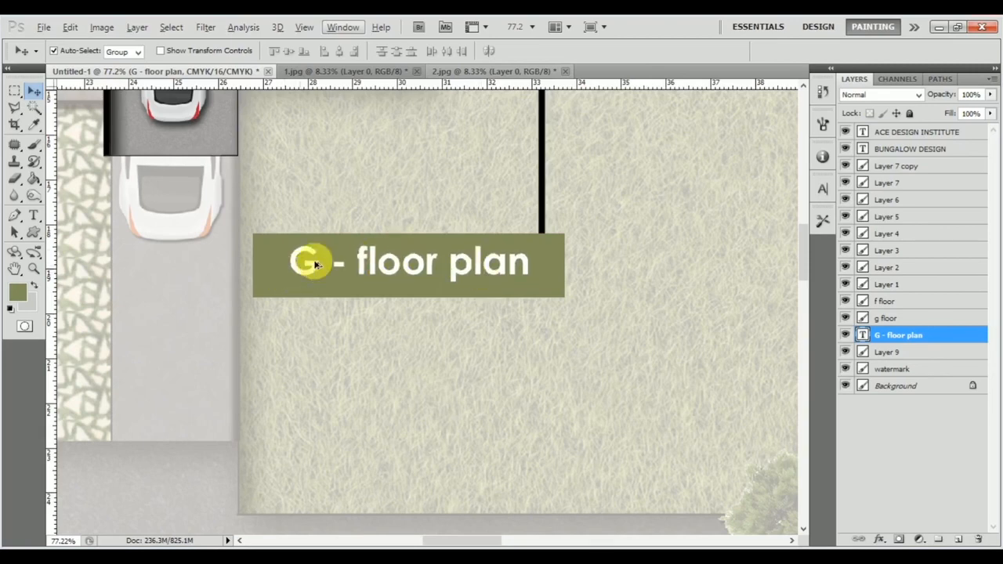
# Add a separate text layer reading "SCALE - 1:100" just above the olive label bar
pyautogui.scroll(3, 336, 224)
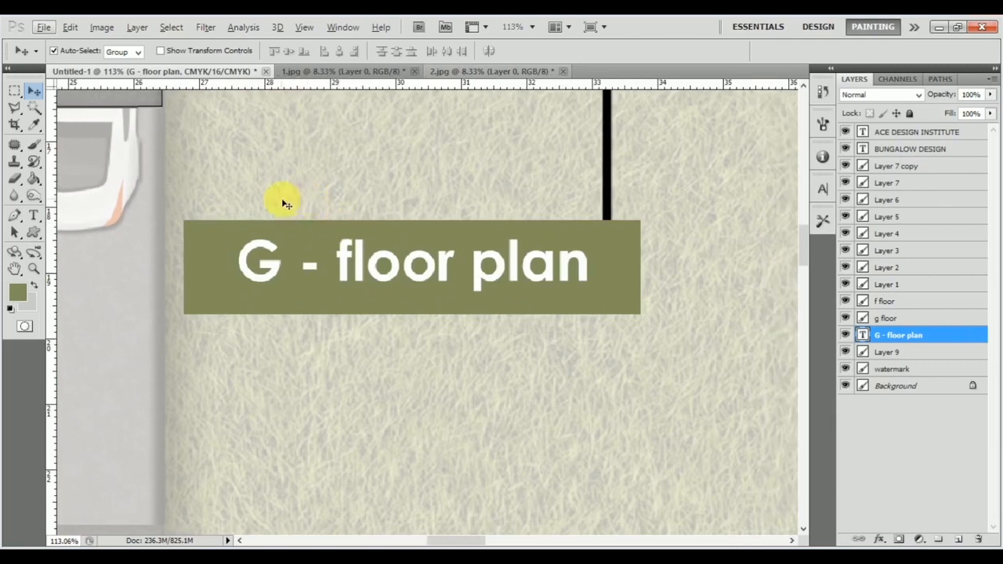
pyautogui.press('t')
pyautogui.hotkey('alt', 't')
pyautogui.press('Escape')
pyautogui.click(297, 190)
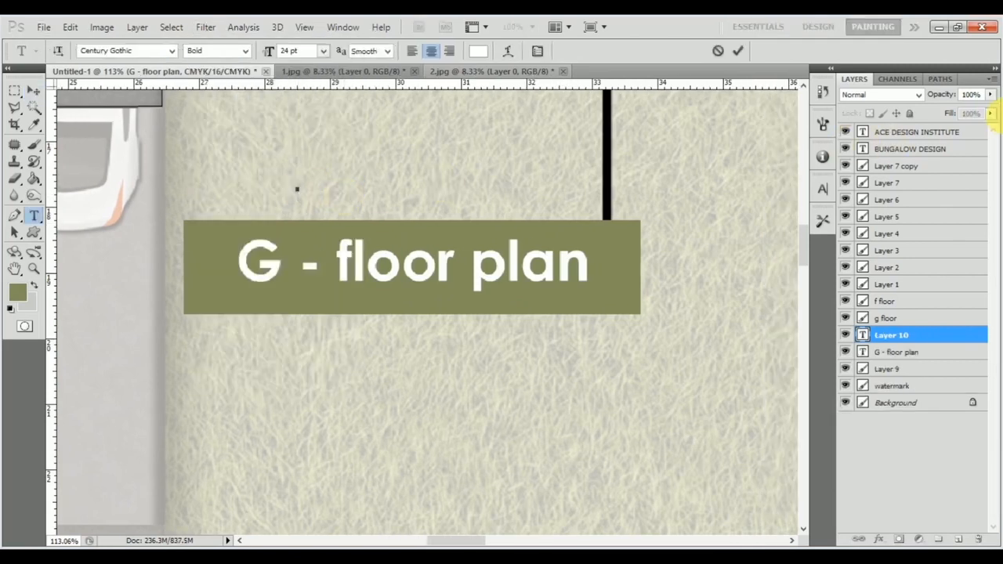
pyautogui.write('SCA')
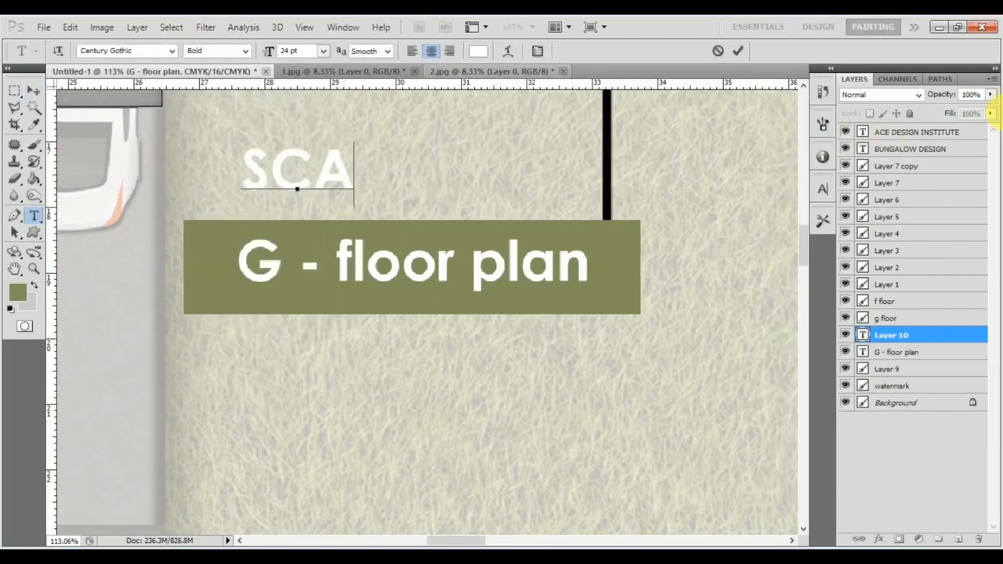
pyautogui.write('LE')
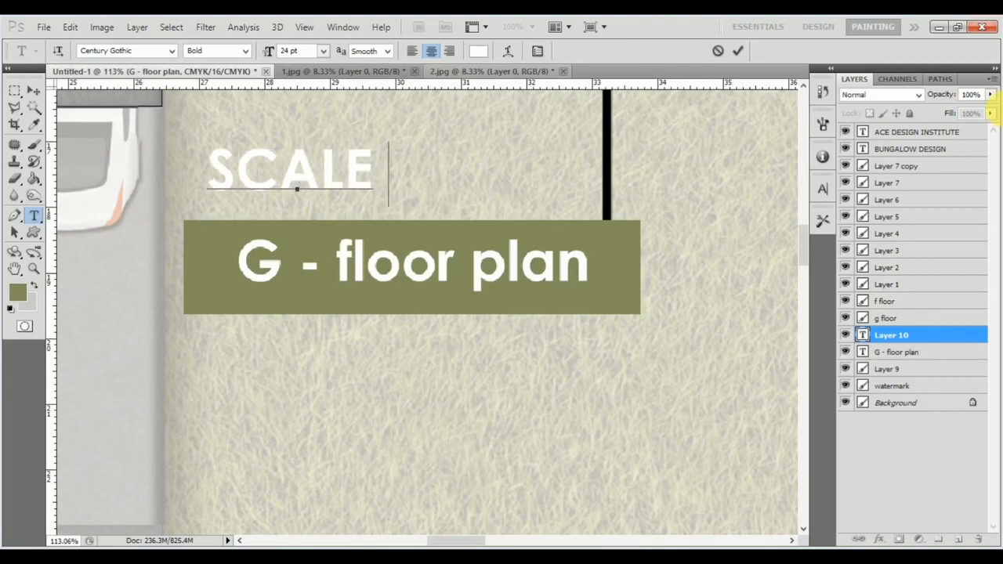
pyautogui.write(' - 1')
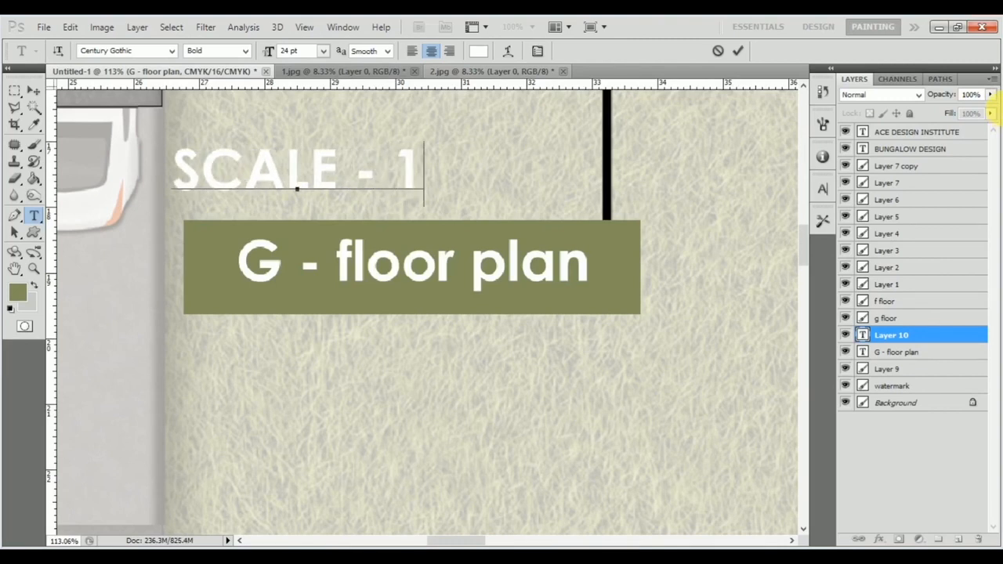
pyautogui.write(':1--')
pyautogui.press('BackSpace')
pyautogui.press('BackSpace')
pyautogui.write('00')
# Format the scale text as black, 12 pt, Regular weight
pyautogui.hotkey('ctrl', 'a')
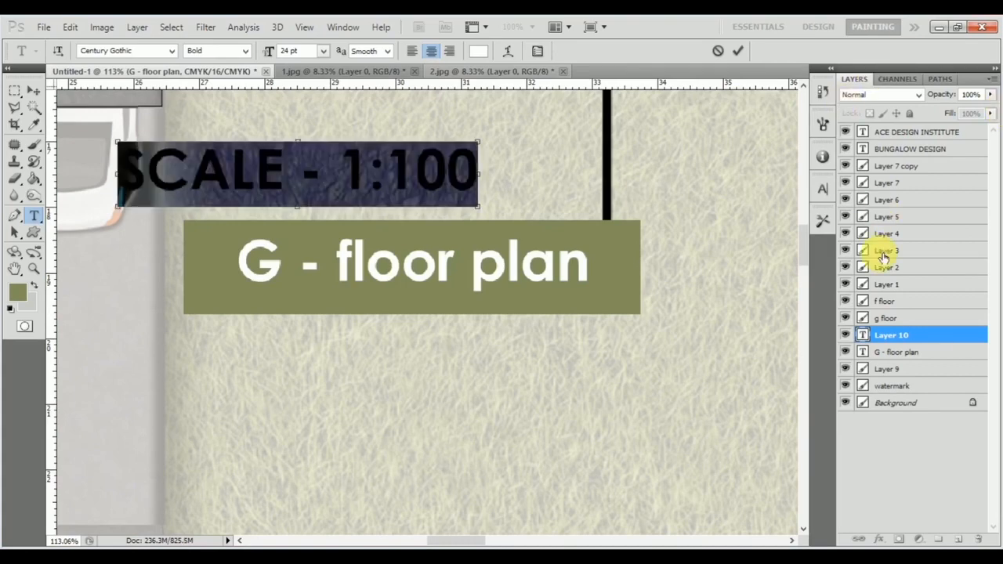
pyautogui.click(479, 51)
pyautogui.moveTo(208, 346); pyautogui.dragTo(70, 423)
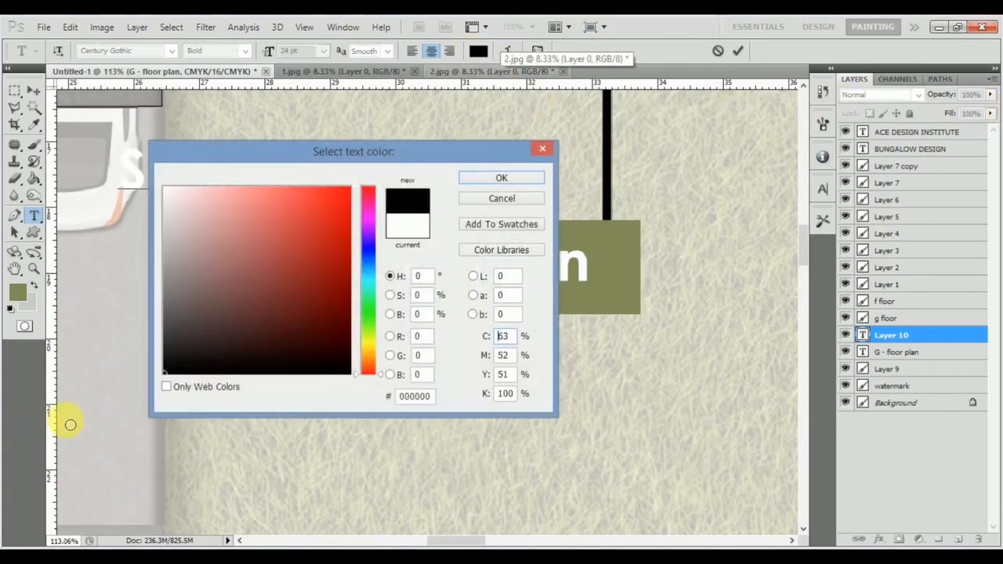
pyautogui.click(493, 179)
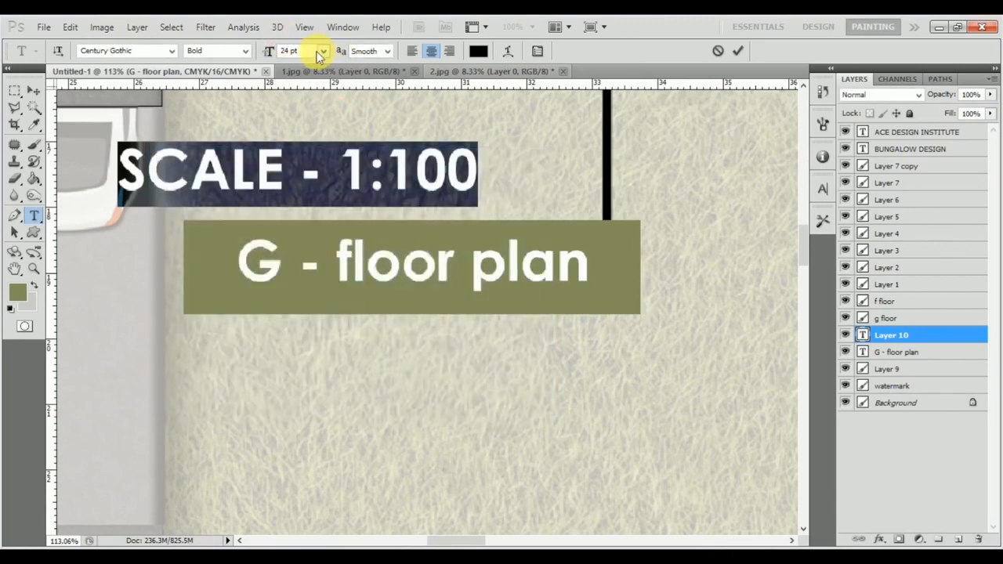
pyautogui.click(324, 52)
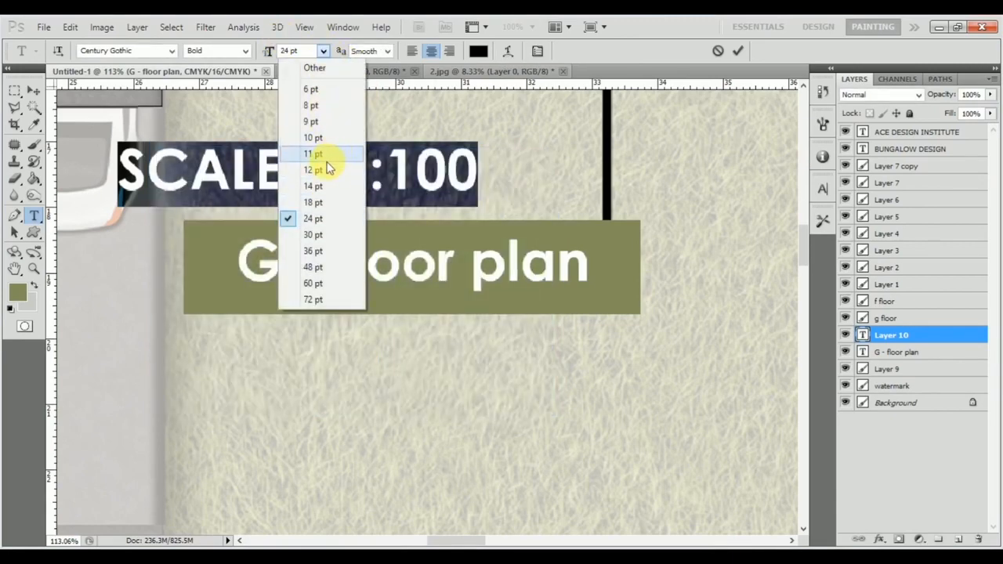
pyautogui.click(329, 169)
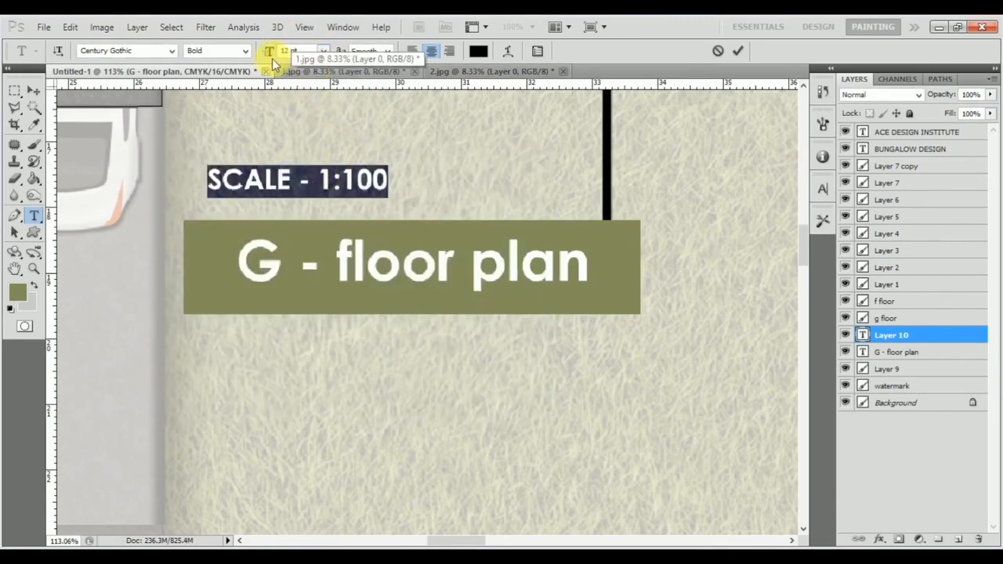
pyautogui.click(245, 53)
pyautogui.click(229, 67)
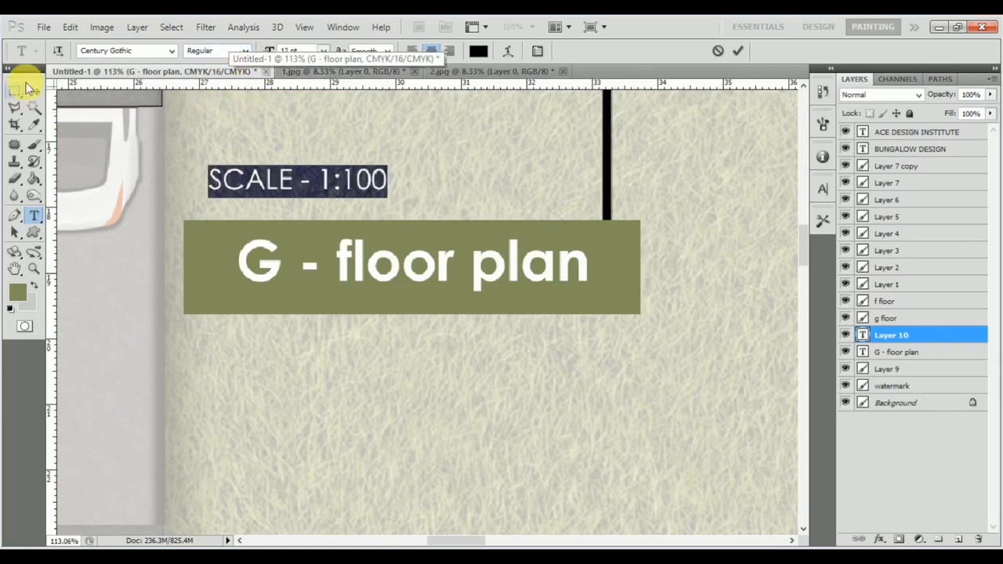
# Place the scale text in the olive bar's lower right corner and shift the floor plan title up slightly
pyautogui.click(35, 91)
pyautogui.moveTo(311, 180); pyautogui.dragTo(550, 297)
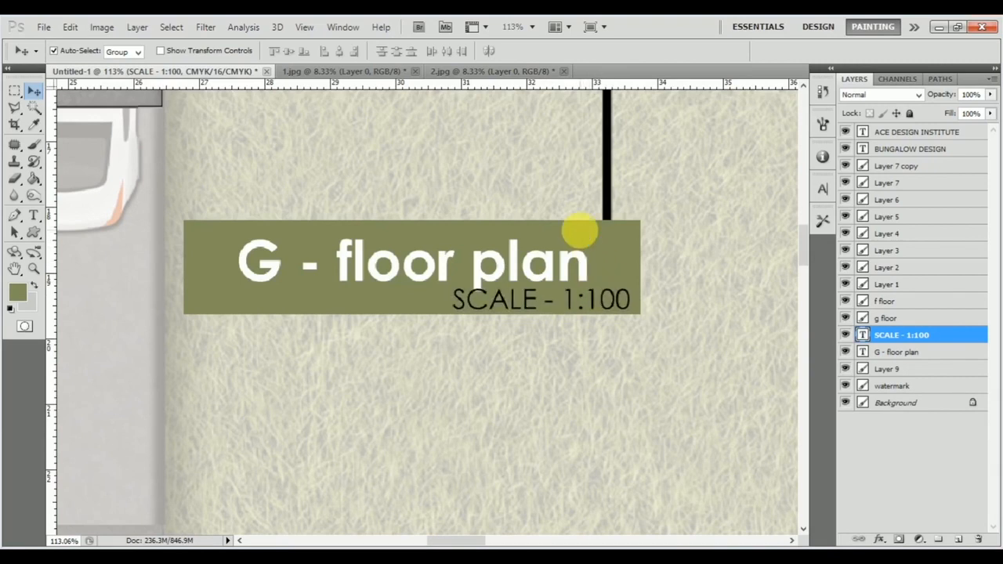
pyautogui.moveTo(552, 279)
pyautogui.mouseDown()
pyautogui.moveTo(502, 264)
pyautogui.moveTo(560, 262)
pyautogui.moveTo(522, 271)
pyautogui.moveTo(546, 278)
pyautogui.mouseUp()
pyautogui.scroll(4, 475, 300)
pyautogui.scroll(-2, 484, 269)
pyautogui.hscroll(1, 483, 269)
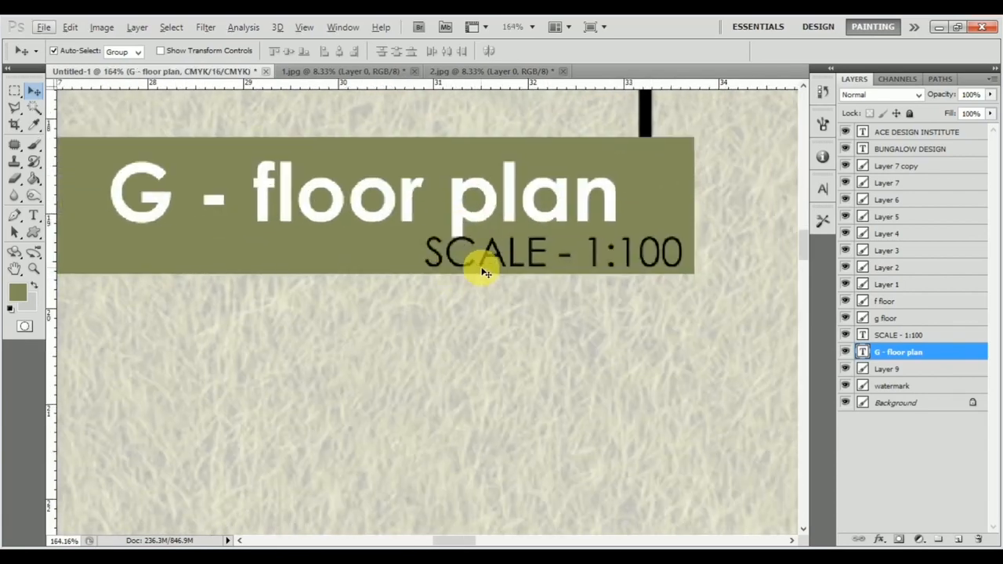
pyautogui.hscroll(-3, 484, 269)
pyautogui.hscroll(2, 479, 258)
# Move the scale text below the olive bar and centre the "G - floor plan" title vertically within the bar
pyautogui.moveTo(545, 258); pyautogui.dragTo(556, 395)
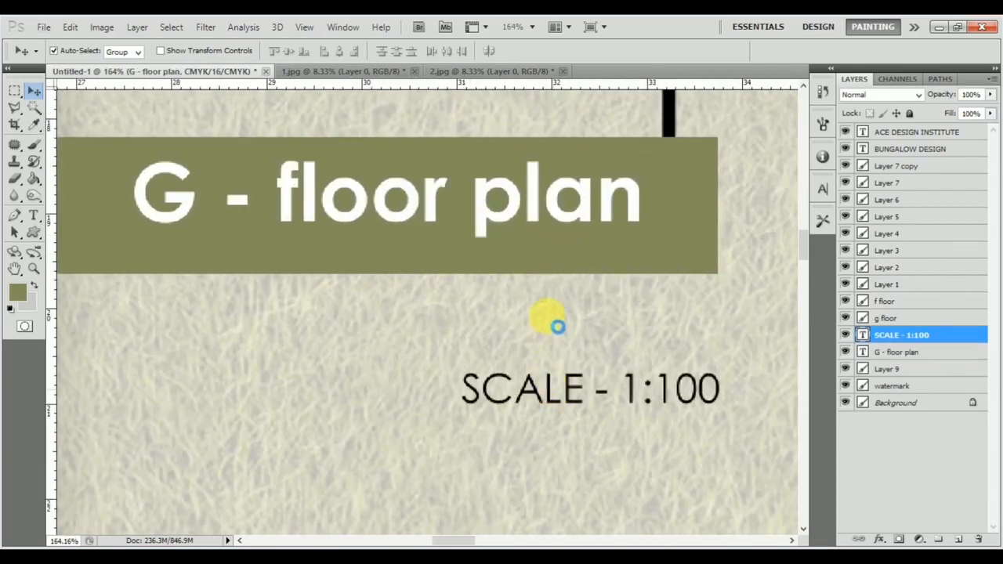
pyautogui.hscroll(-2, 482, 264)
pyautogui.scroll(-2, 325, 260)
pyautogui.moveTo(384, 213); pyautogui.dragTo(401, 244)
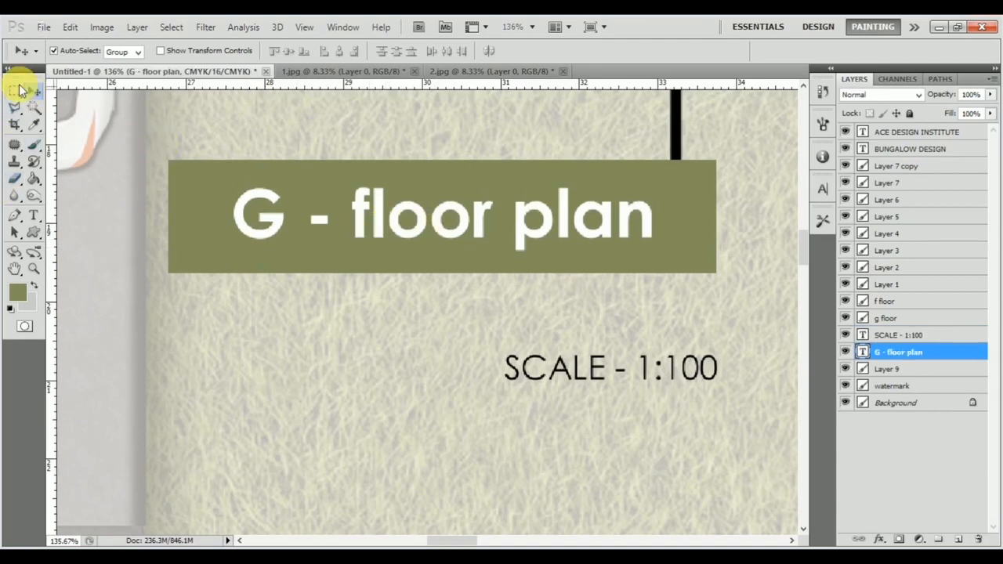
# Select the lower part of the olive bar with a rectangular marquee and move it down as a separate thin strip with a narrow gap
pyautogui.click(19, 90)
pyautogui.moveTo(403, 308); pyautogui.dragTo(766, 279)
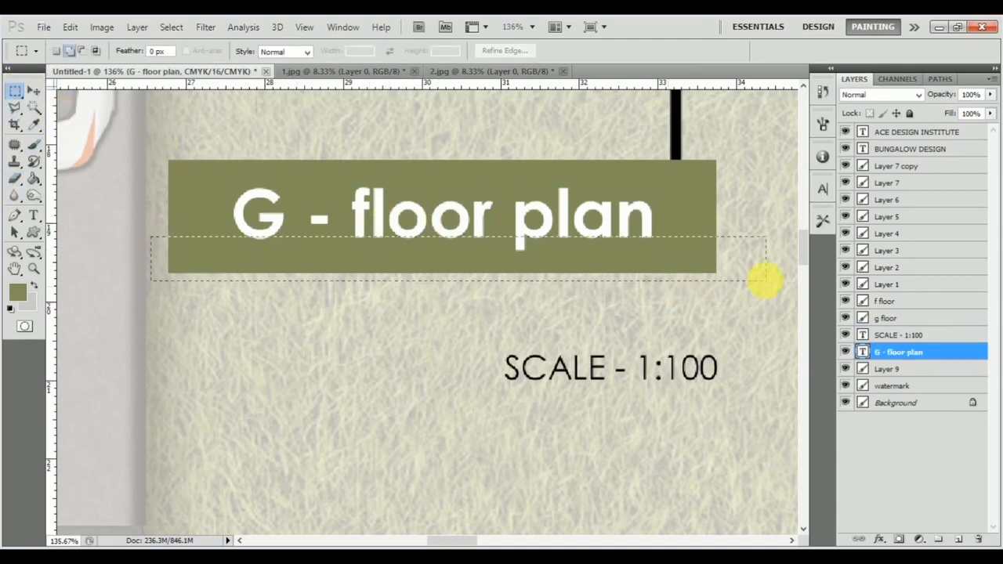
pyautogui.click(34, 91)
pyautogui.hotkey('ctrl', 'd')
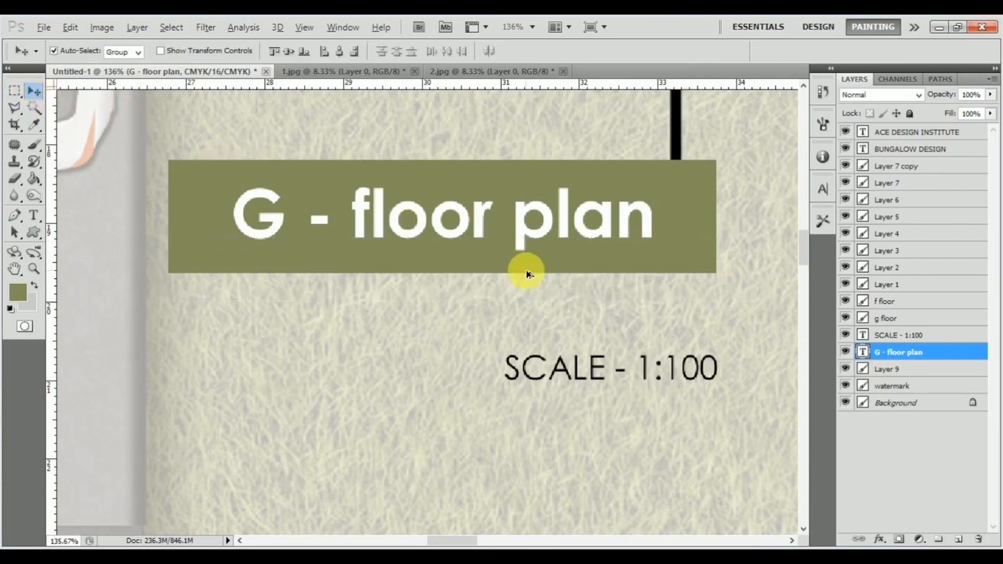
pyautogui.moveTo(531, 268); pyautogui.dragTo(528, 280)
pyautogui.hotkey('ctrl', 'z')
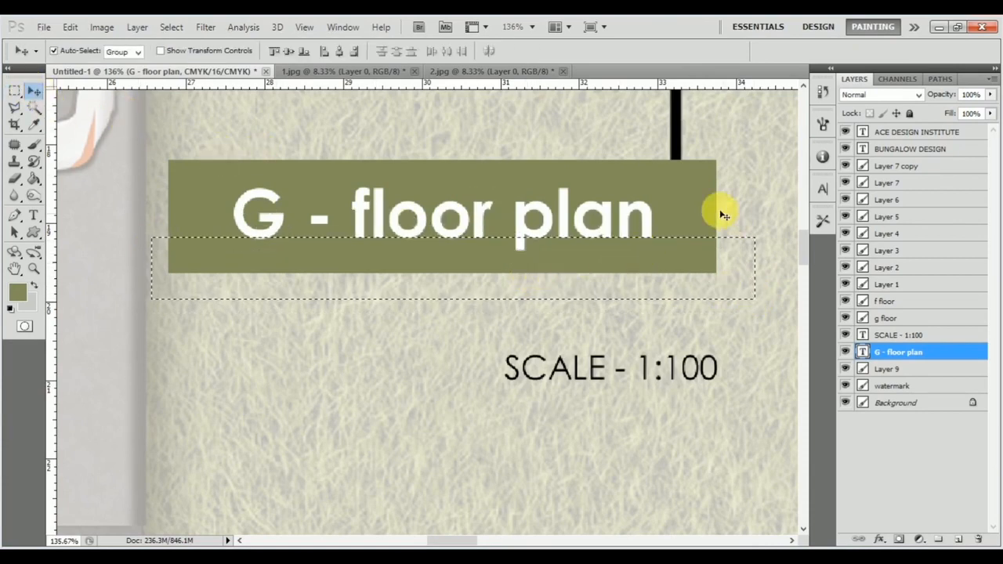
pyautogui.click(682, 202)
pyautogui.moveTo(726, 195); pyautogui.dragTo(721, 194)
pyautogui.click(684, 194)
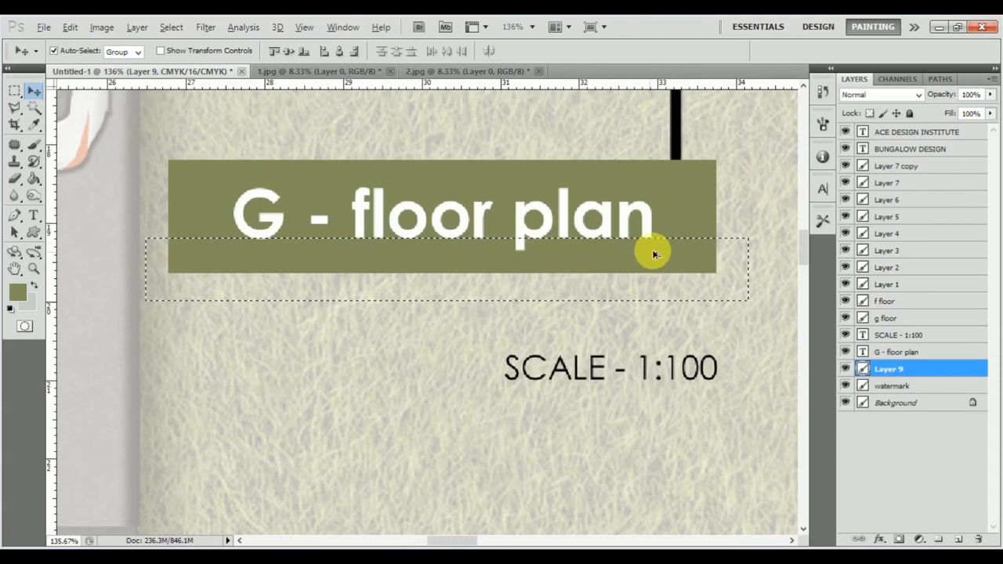
pyautogui.moveTo(643, 261); pyautogui.dragTo(644, 304)
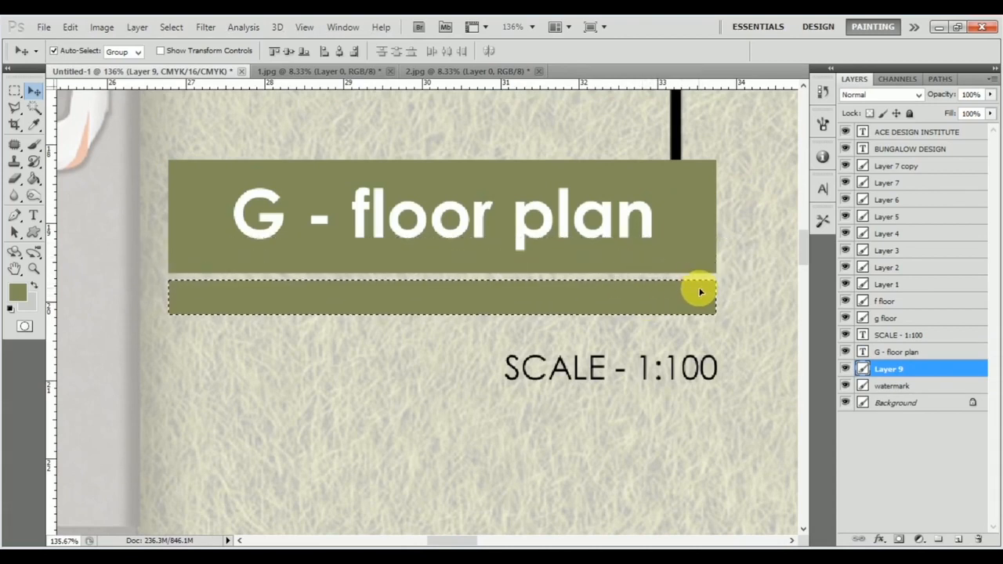
# Place the scale text at the right end of the thin olive strip and nudge it up to fit
pyautogui.moveTo(596, 374); pyautogui.dragTo(584, 305)
pyautogui.press('Up')
pyautogui.press('Up')
pyautogui.press('Up')
pyautogui.scroll(-6, 254, 206)
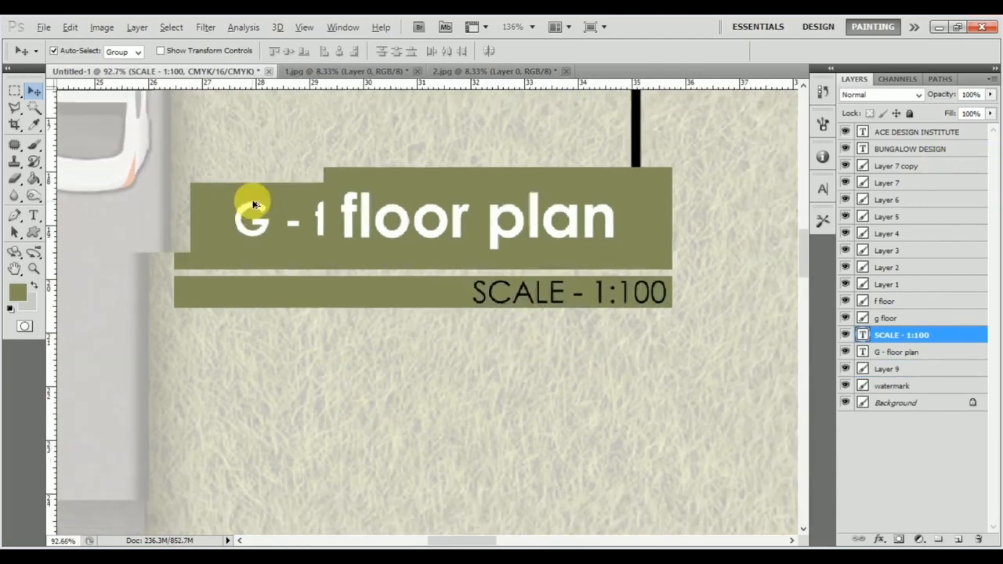
# Enlarge the "SCALE - 1:100" text to 18 pt and reposition it at the right end of the thin olive strip
pyautogui.scroll(-3, 284, 330)
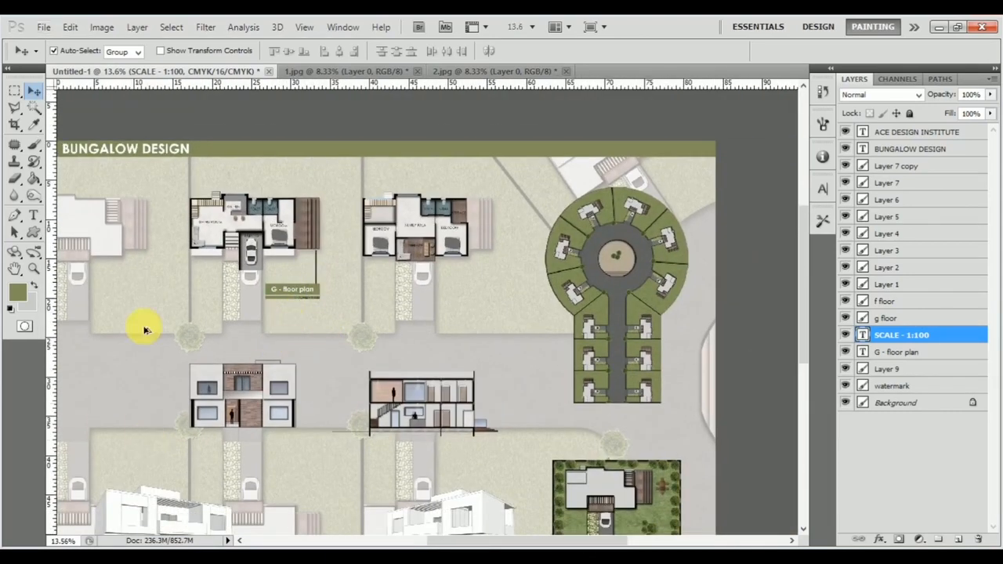
pyautogui.scroll(7, 335, 284)
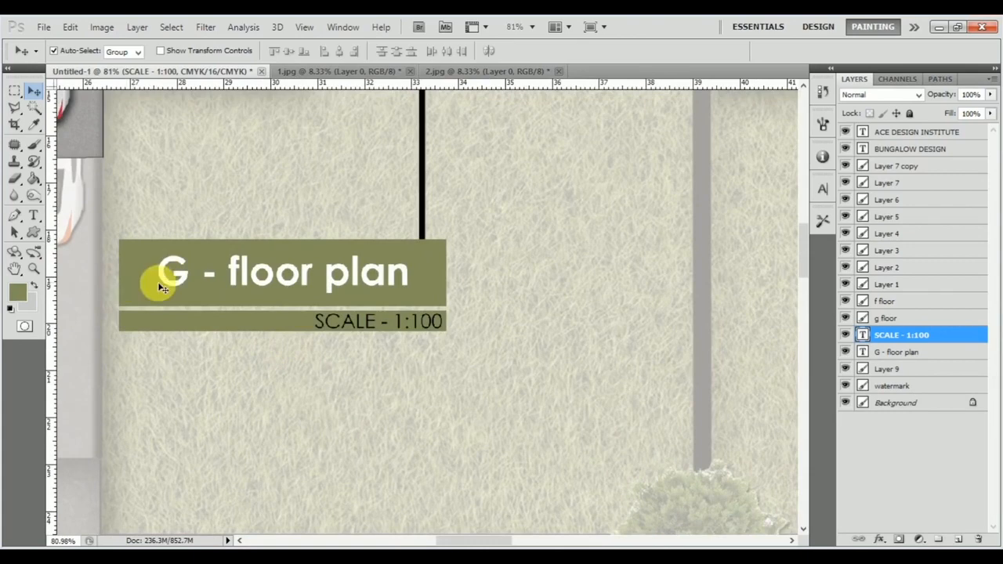
pyautogui.hscroll(-1, 334, 286)
pyautogui.scroll(1, 353, 305)
pyautogui.hscroll(-1, 329, 334)
pyautogui.scroll(-3, 459, 316)
pyautogui.scroll(4, 456, 317)
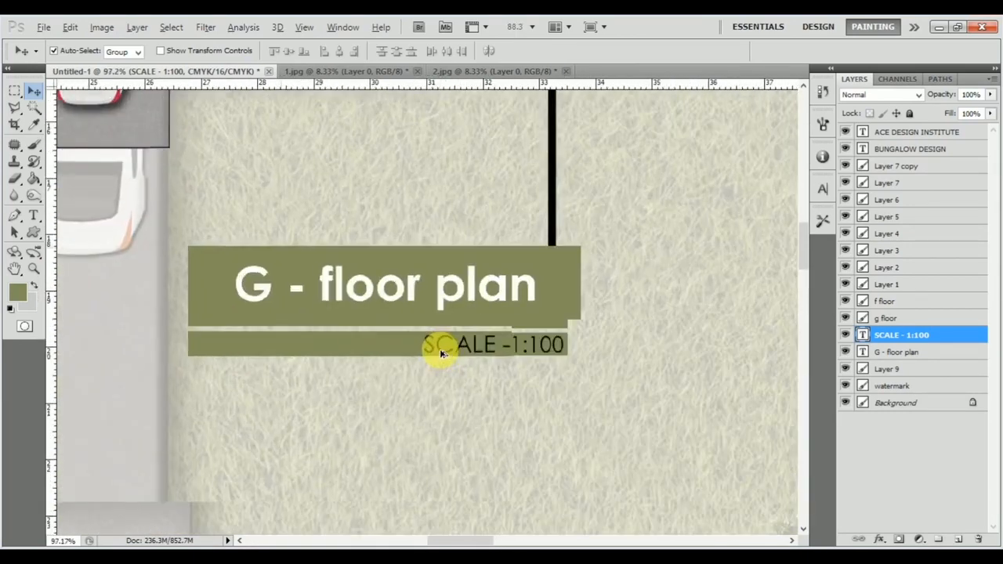
pyautogui.scroll(2, 441, 354)
pyautogui.doubleClick(448, 284)
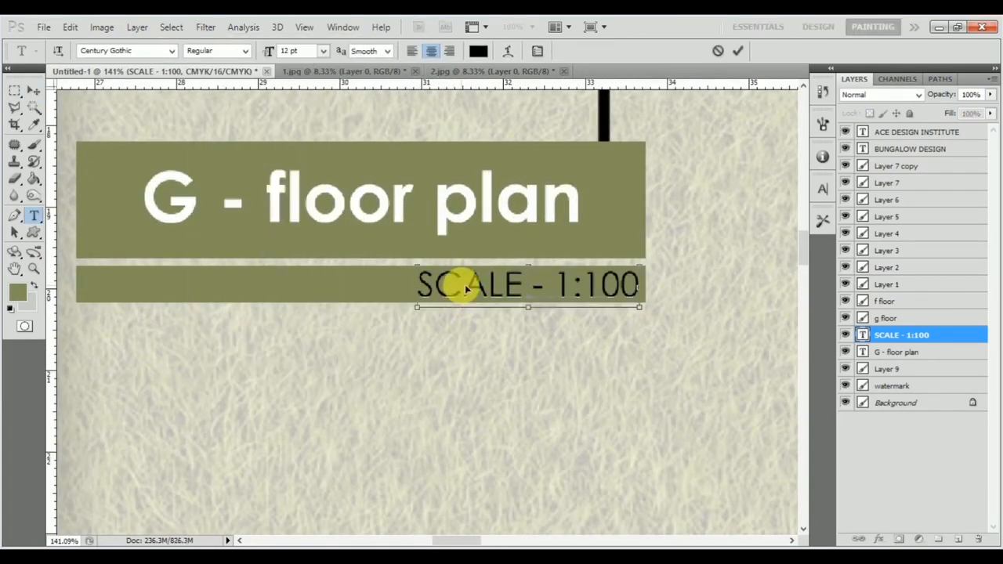
pyautogui.click(322, 52)
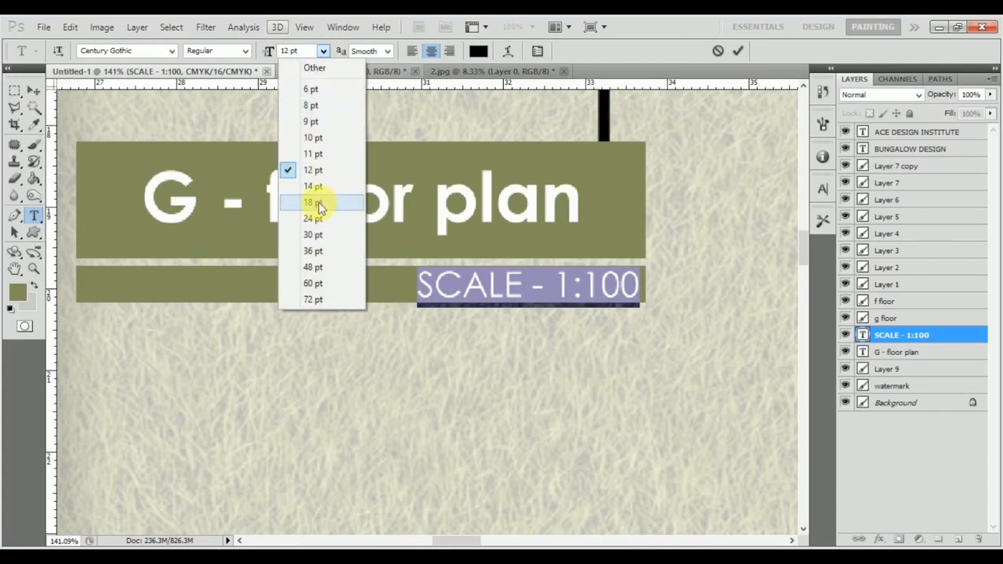
pyautogui.click(316, 201)
pyautogui.click(34, 91)
pyautogui.moveTo(608, 280); pyautogui.dragTo(494, 322)
pyautogui.click(278, 298)
pyautogui.hotkey('ctrl', 't')
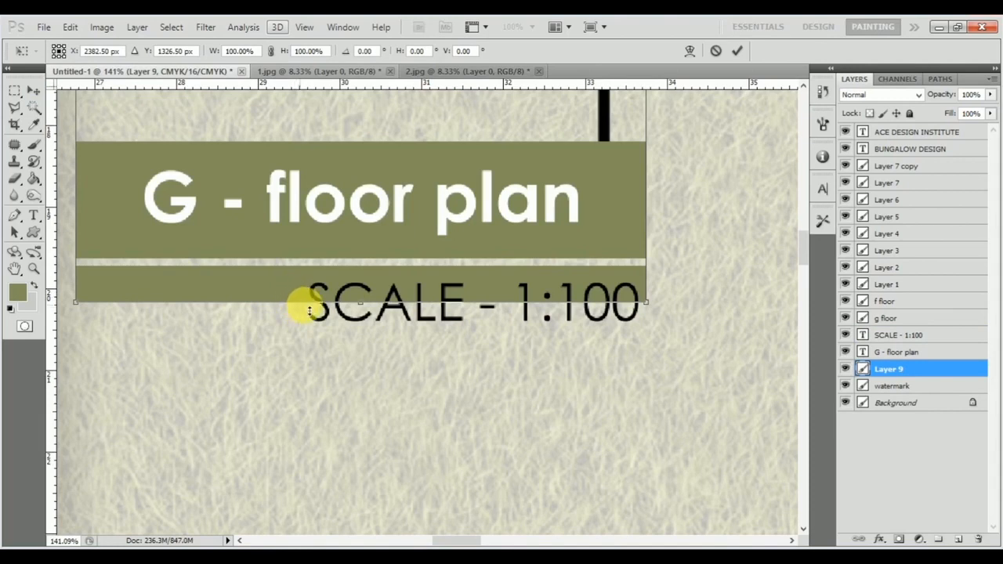
pyautogui.press('Escape')
pyautogui.click(34, 107)
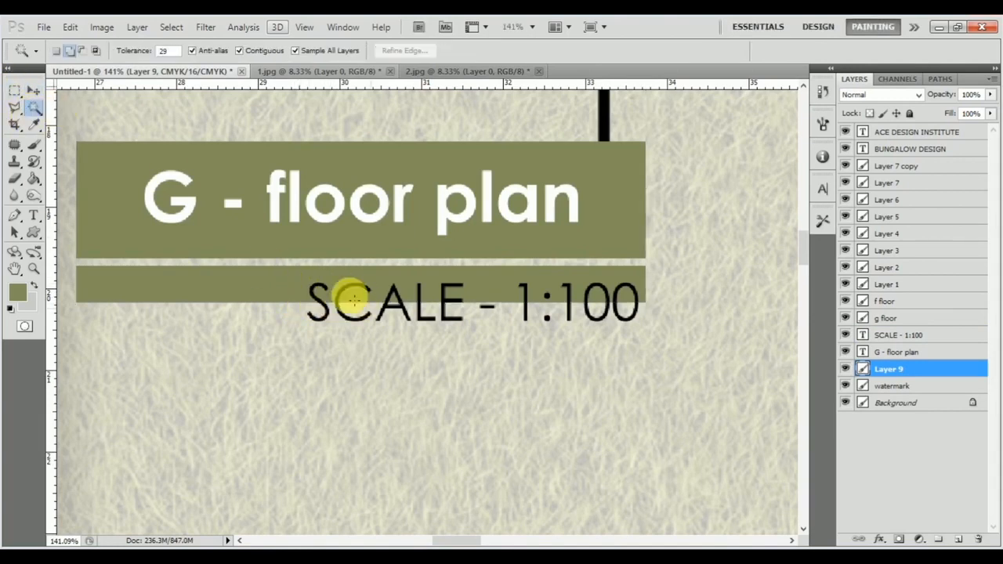
pyautogui.click(236, 296)
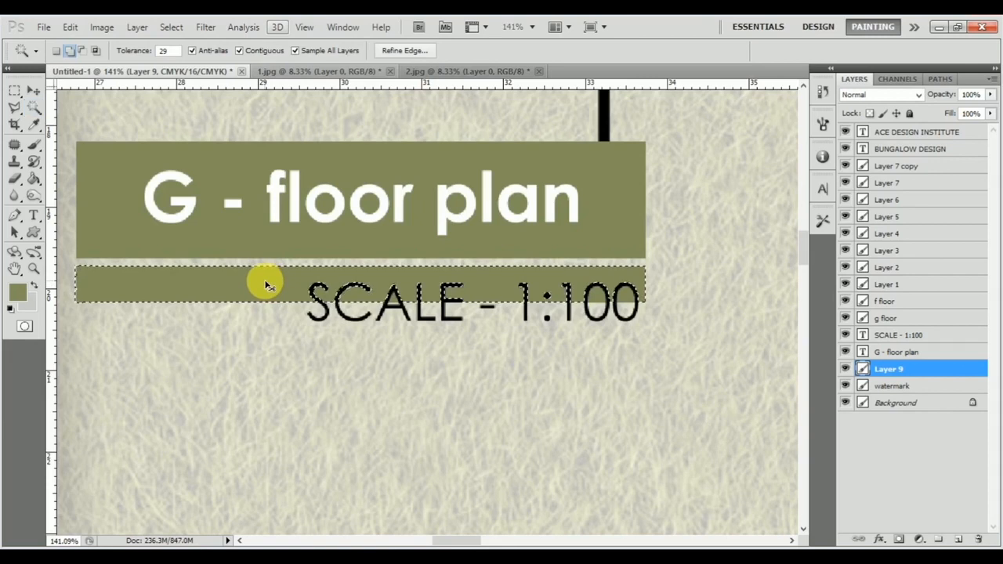
pyautogui.hotkey('ctrl', 't')
pyautogui.moveTo(363, 309); pyautogui.dragTo(367, 331)
pyautogui.press('Escape')
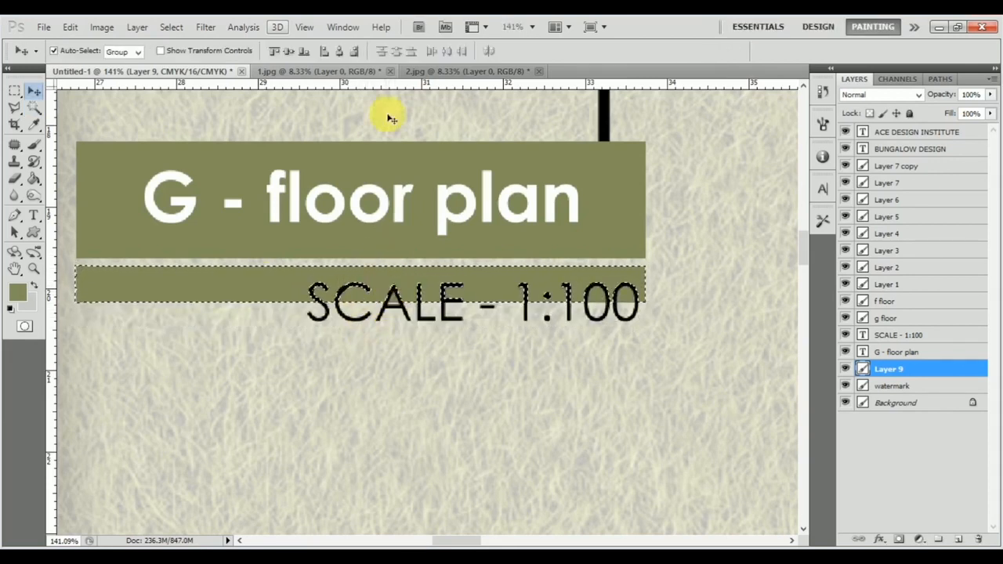
pyautogui.hotkey('ctrl', 'd')
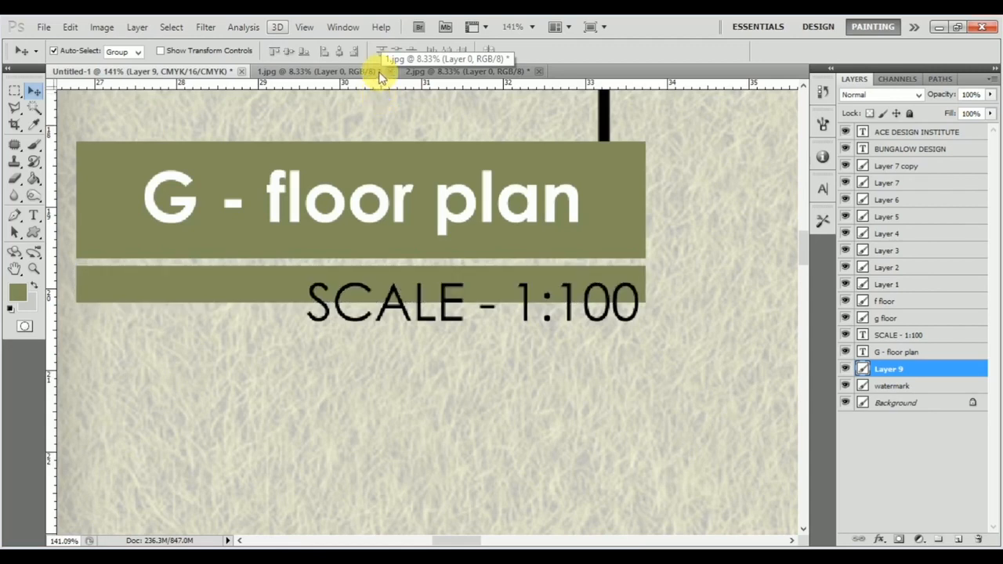
# Select only the thin olive strip with the Magic Wand, Sample All Layers off, and stretch its height to about 150% around the scale text
pyautogui.press('w')
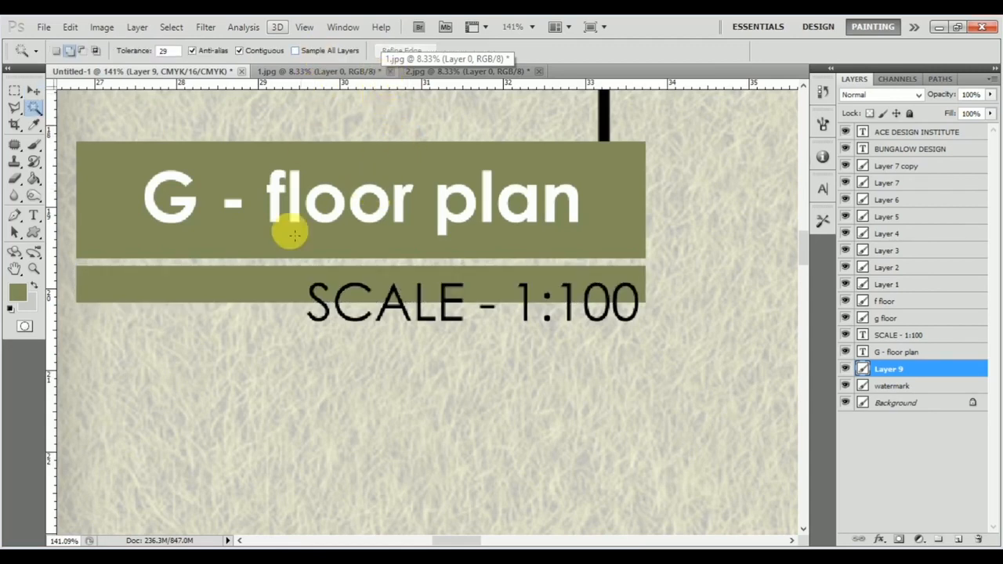
pyautogui.hotkey('ctrl', 't')
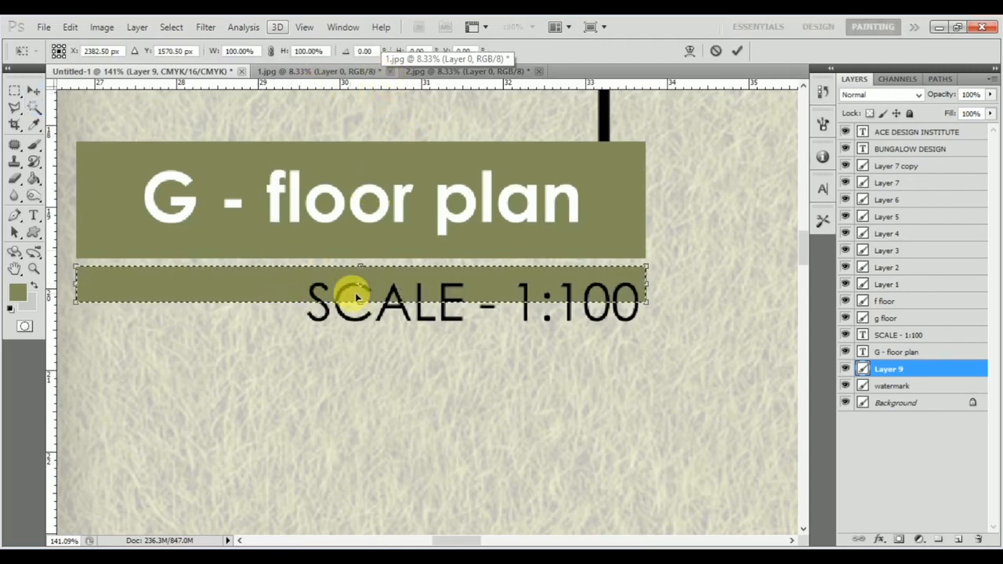
pyautogui.moveTo(361, 304); pyautogui.dragTo(366, 337)
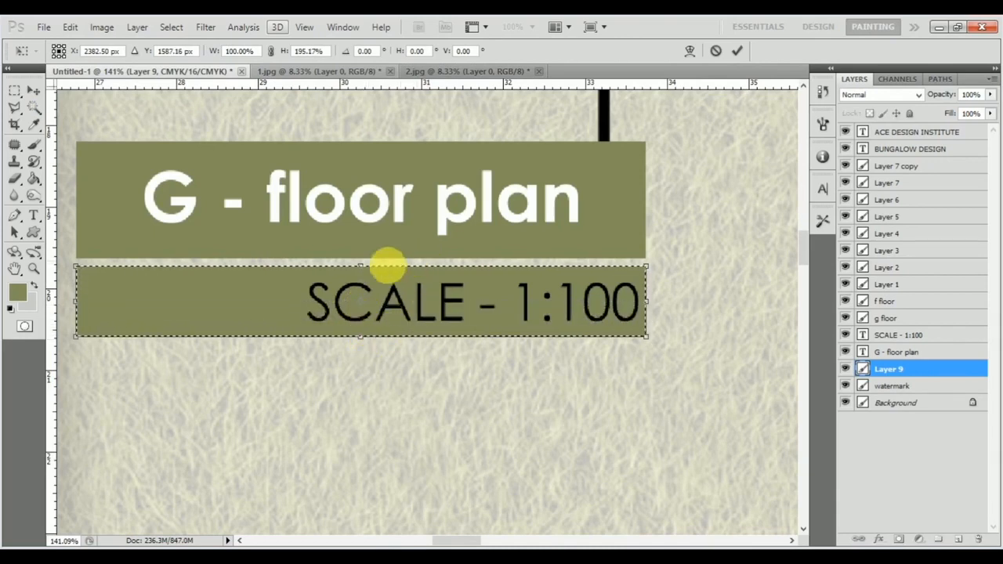
pyautogui.moveTo(369, 340); pyautogui.dragTo(371, 332)
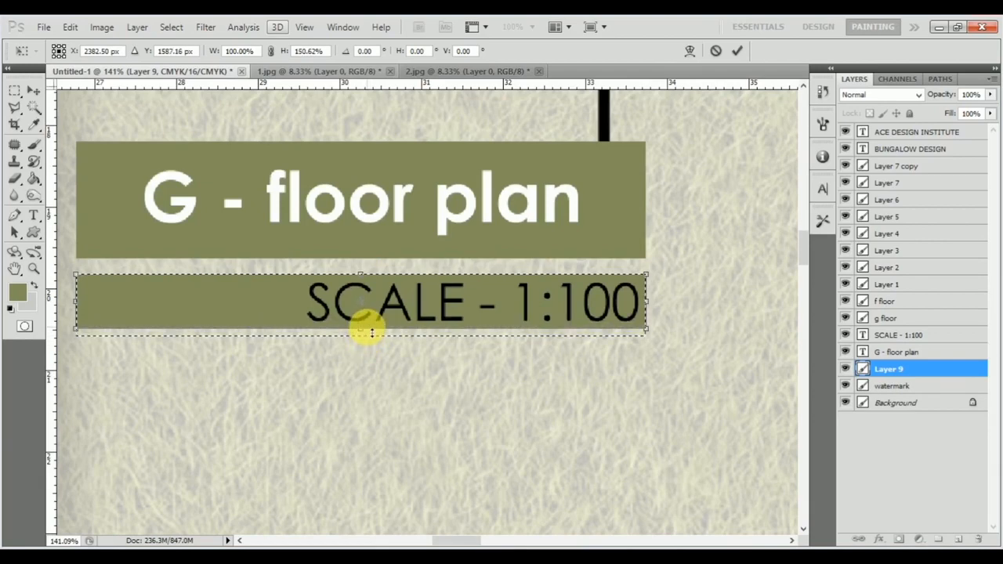
pyautogui.press('Return')
pyautogui.press('w')
pyautogui.scroll(-3, 398, 264)
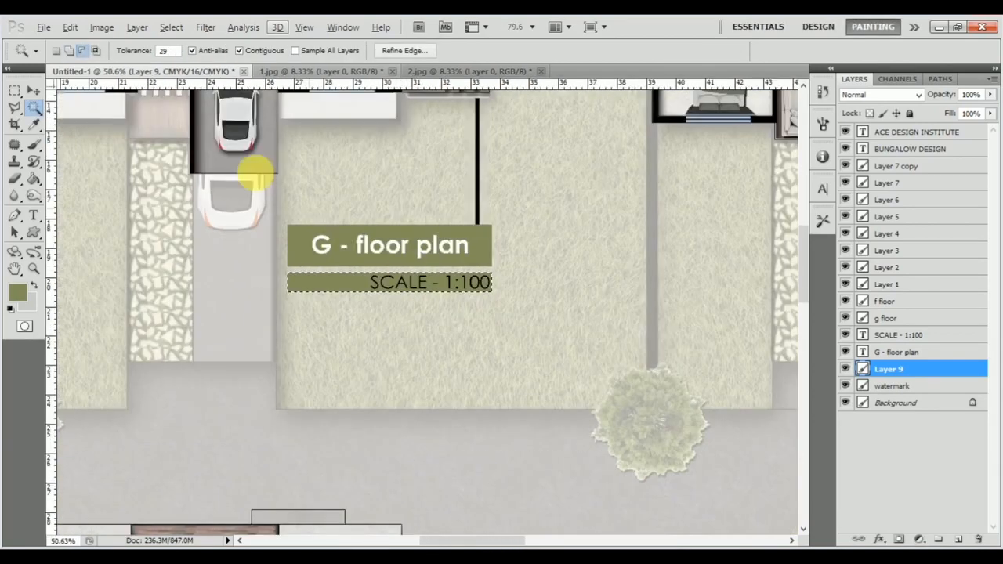
pyautogui.click(35, 91)
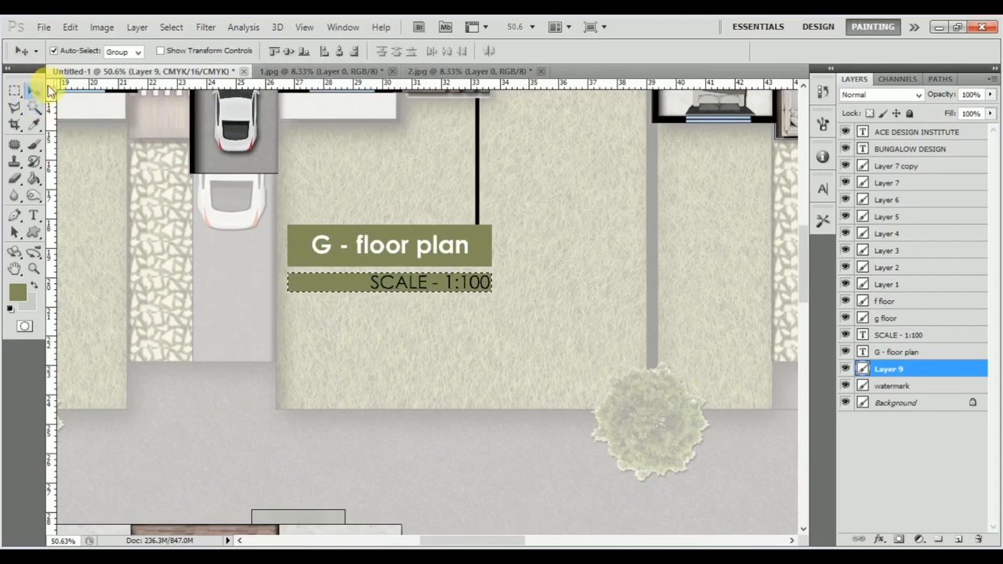
pyautogui.scroll(-2, 414, 257)
pyautogui.click(472, 287)
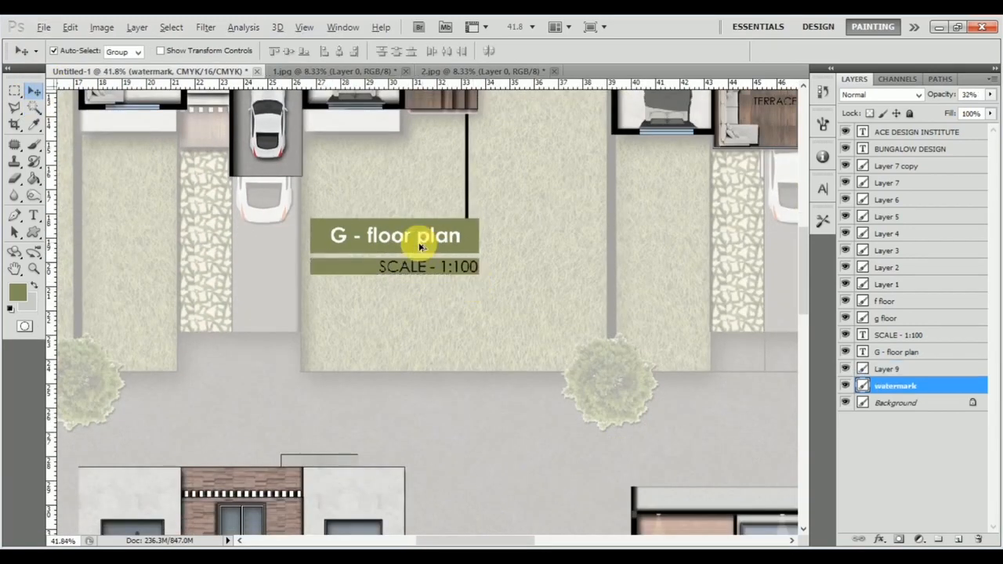
# Duplicate the scale text, title and olive bar layers together and place the copy beneath the steps of the second floor plan
pyautogui.scroll(-2, 410, 269)
pyautogui.hscroll(2, 376, 286)
pyautogui.scroll(2, 302, 188)
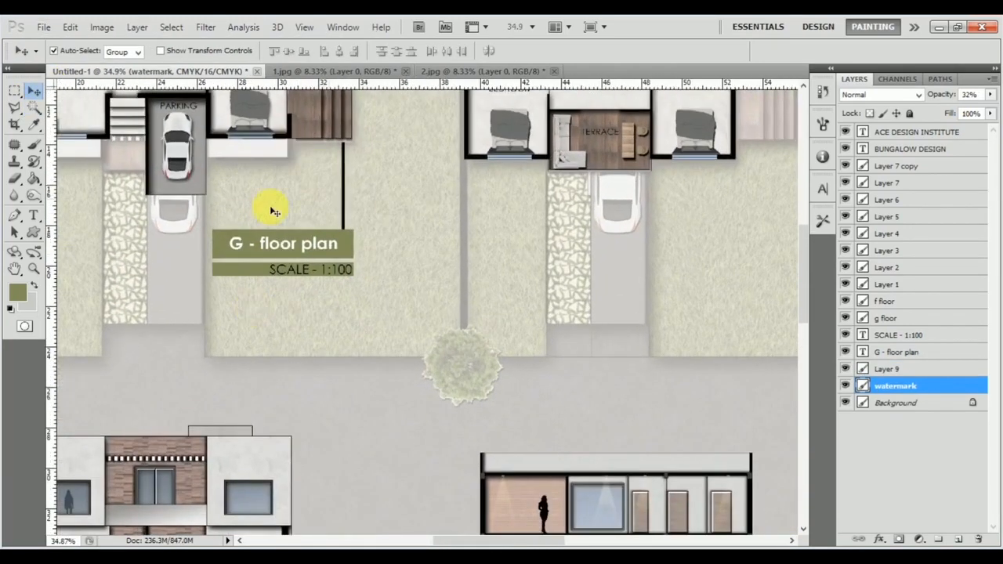
pyautogui.hscroll(1, 300, 248)
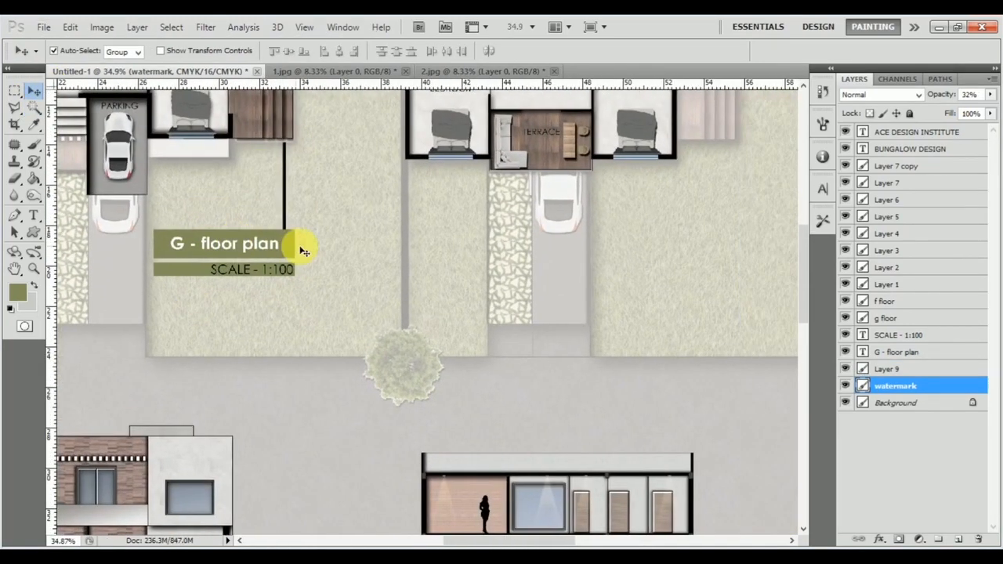
pyautogui.click(927, 336)
pyautogui.keyDown('shift'); pyautogui.click(918, 372); pyautogui.keyUp('shift')
pyautogui.hscroll(2, 324, 371)
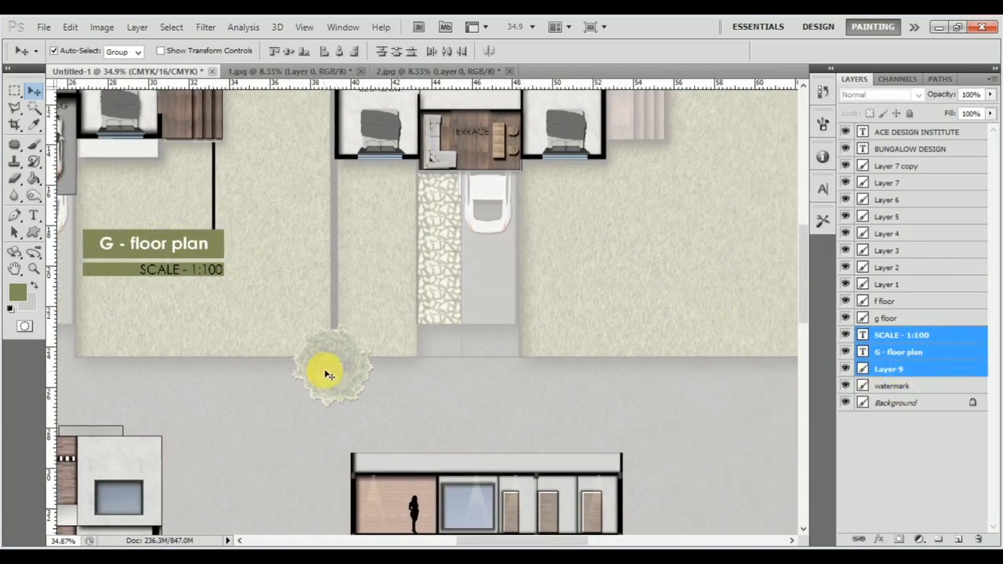
pyautogui.moveTo(484, 249); pyautogui.dragTo(554, 254)
pyautogui.hotkey('ctrl', 'j')
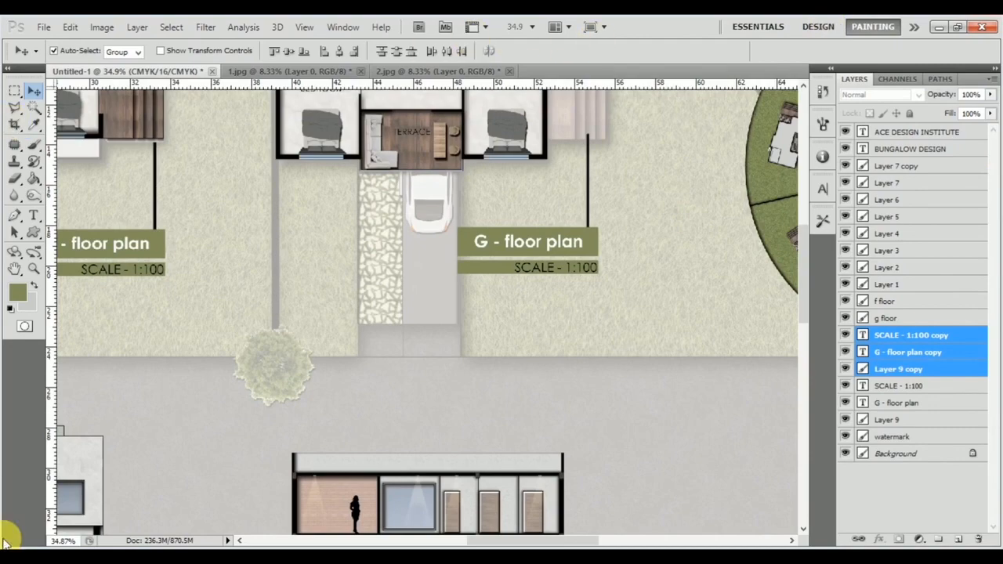
# Shift the copied label slightly right and delete the top end of its leader line where it overlaps the steps
pyautogui.scroll(2, 578, 203)
pyautogui.scroll(5, 579, 203)
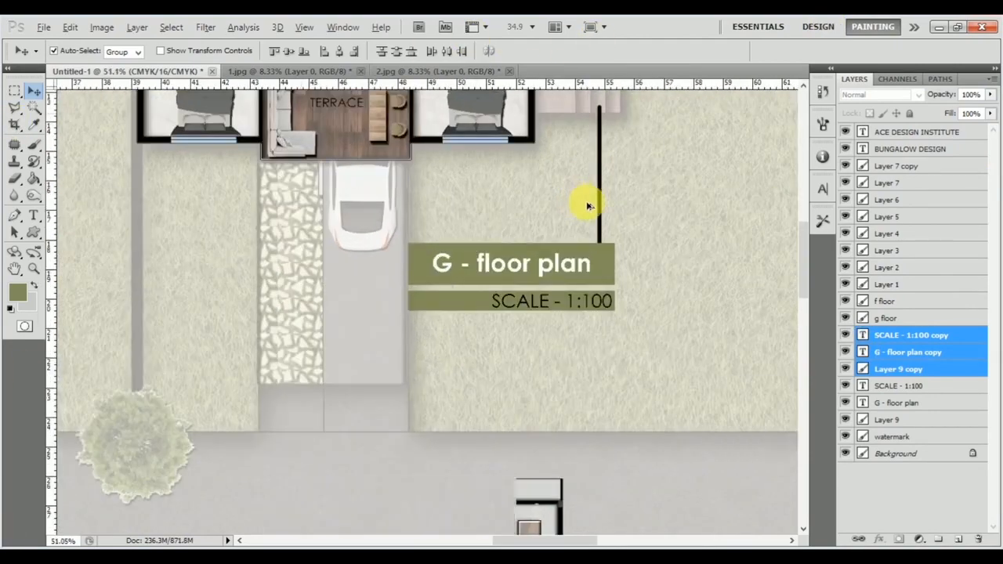
pyautogui.scroll(2, 587, 181)
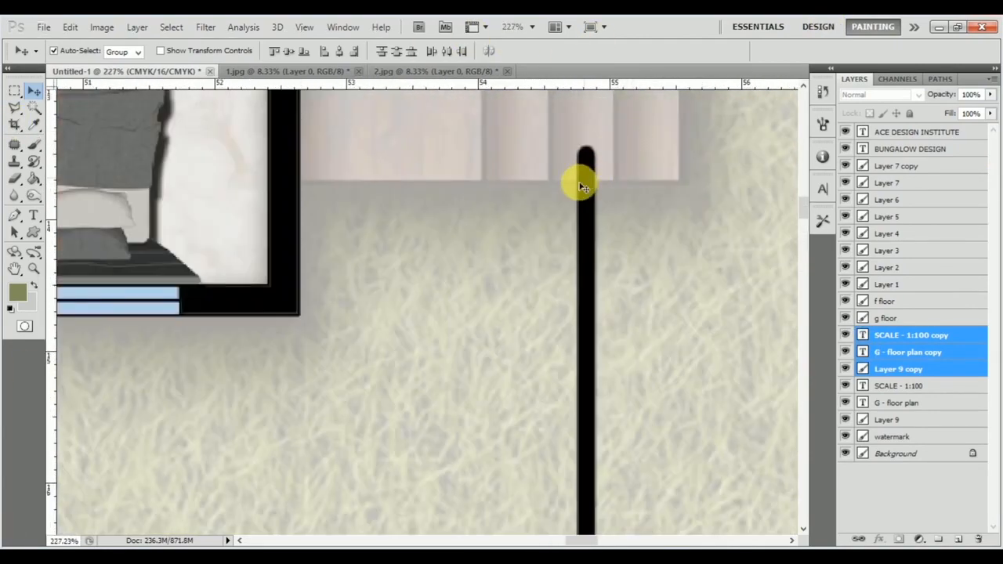
pyautogui.moveTo(603, 178); pyautogui.dragTo(650, 175)
pyautogui.click(15, 92)
pyautogui.moveTo(668, 187)
pyautogui.mouseDown()
pyautogui.moveTo(651, 185)
pyautogui.moveTo(579, 116)
pyautogui.mouseUp()
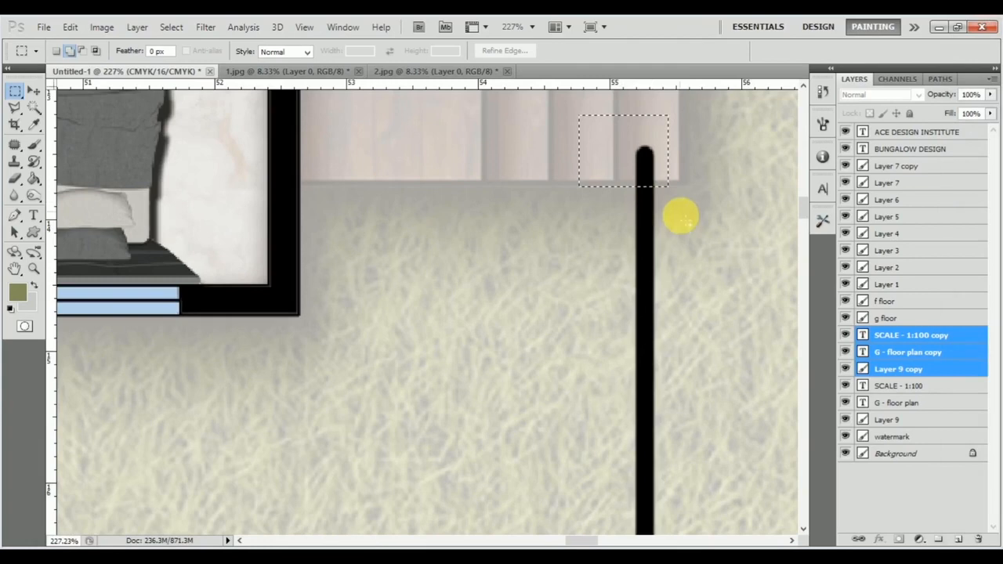
pyautogui.click(967, 354)
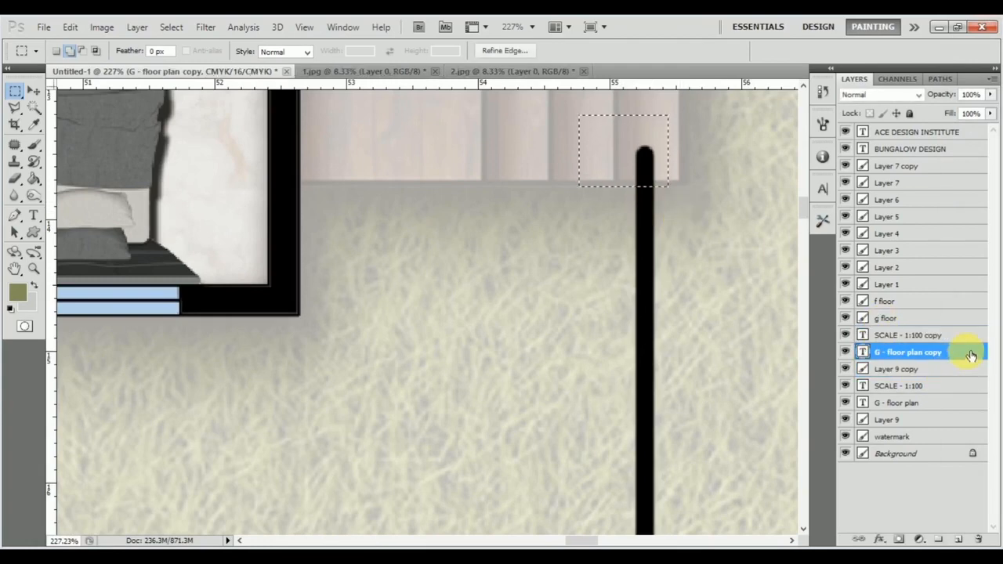
pyautogui.click(912, 370)
pyautogui.press('Delete')
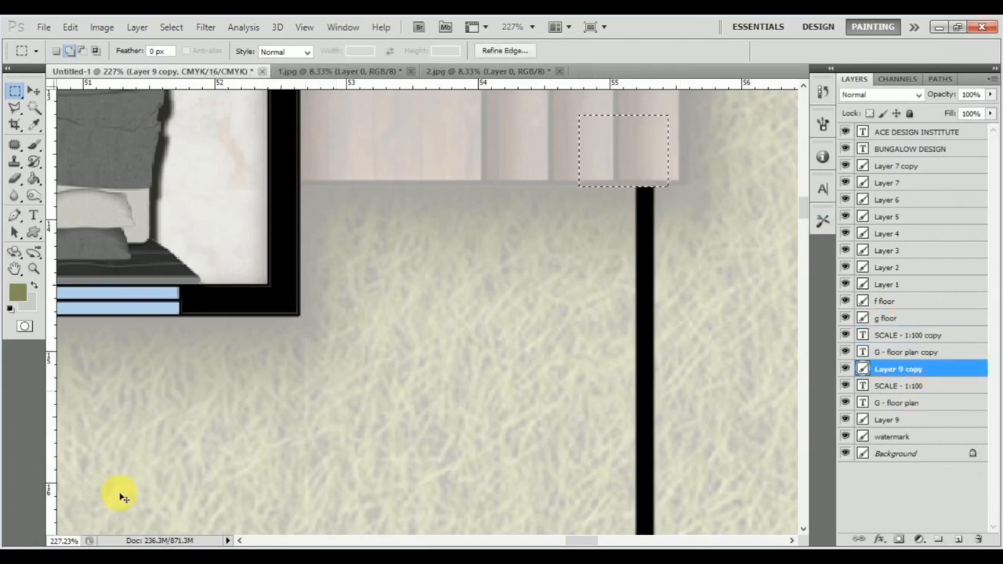
# Select the layers of both floor plan labels and duplicate them together below the front elevation and the section drawing
pyautogui.scroll(-4, 168, 403)
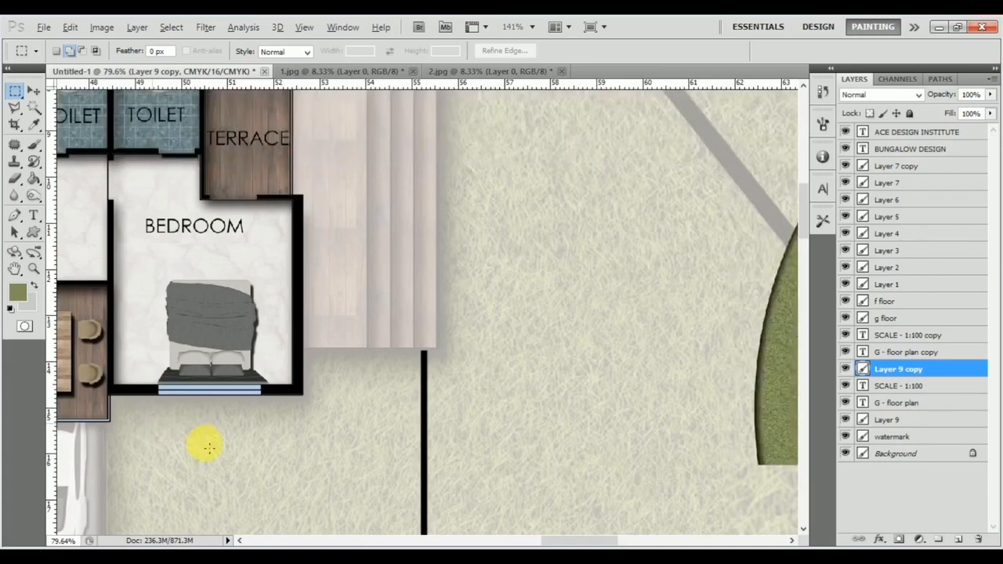
pyautogui.scroll(-10, 208, 446)
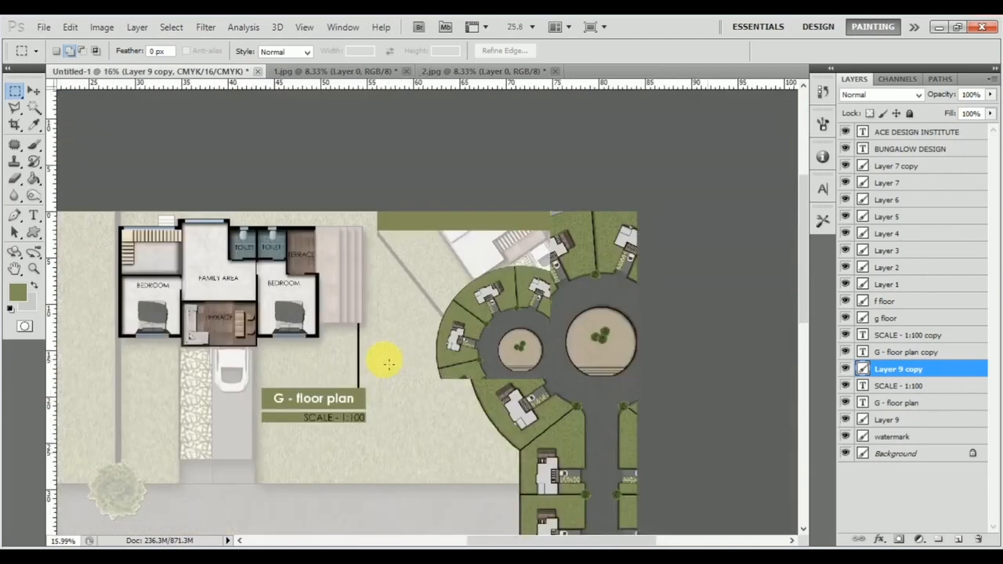
pyautogui.scroll(-3, 396, 337)
pyautogui.hscroll(-3, 399, 328)
pyautogui.scroll(-3, 391, 317)
pyautogui.hscroll(-5, 382, 306)
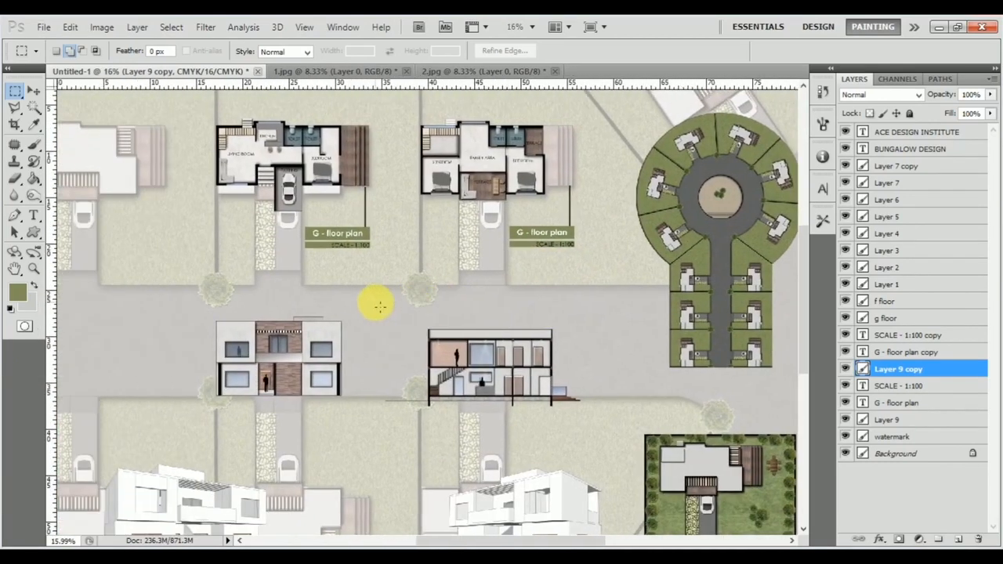
pyautogui.scroll(-2, 378, 306)
pyautogui.click(36, 93)
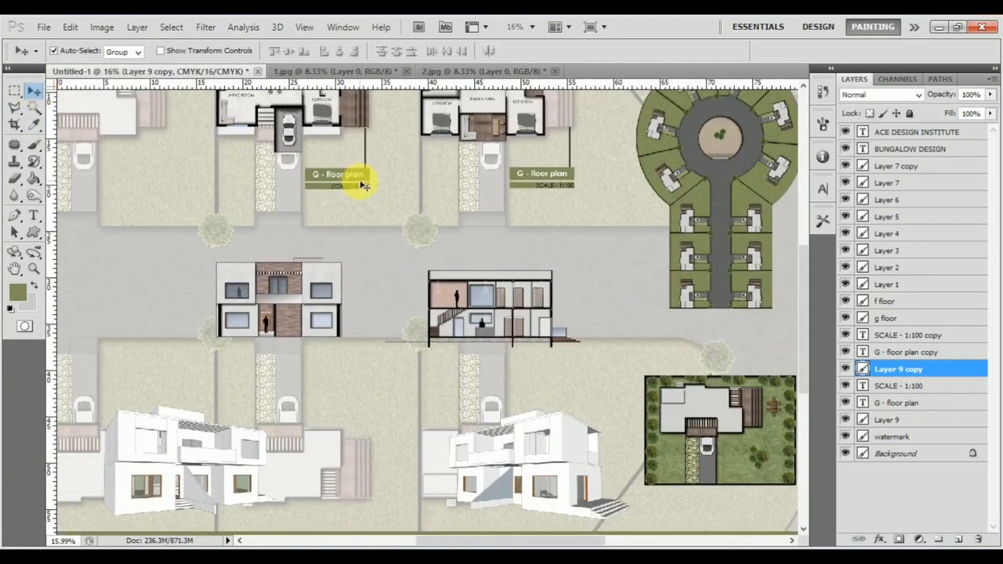
pyautogui.keyDown('shift'); pyautogui.click(362, 186); pyautogui.keyUp('shift')
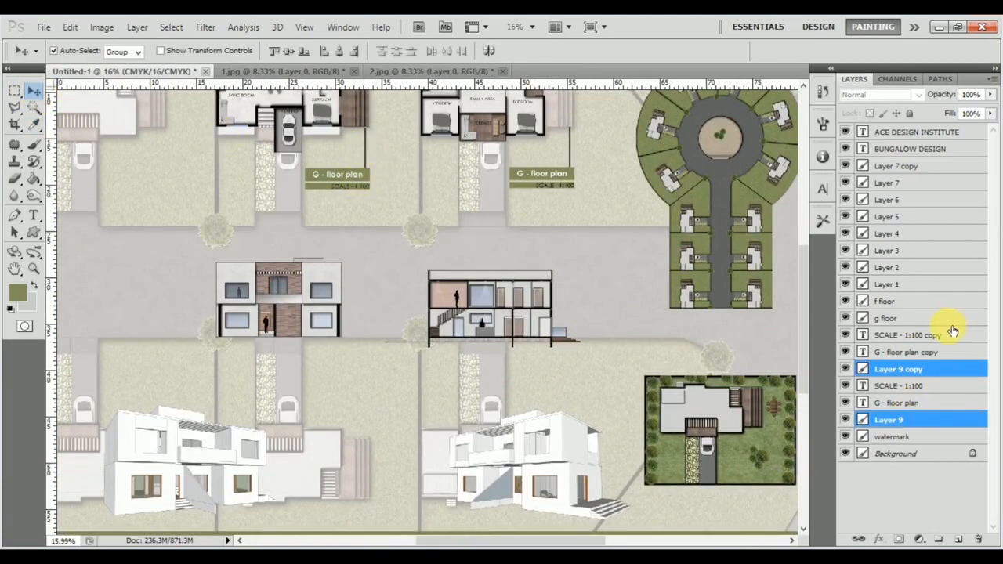
pyautogui.click(950, 321)
pyautogui.click(961, 337)
pyautogui.keyDown('shift'); pyautogui.click(918, 419); pyautogui.keyUp('shift')
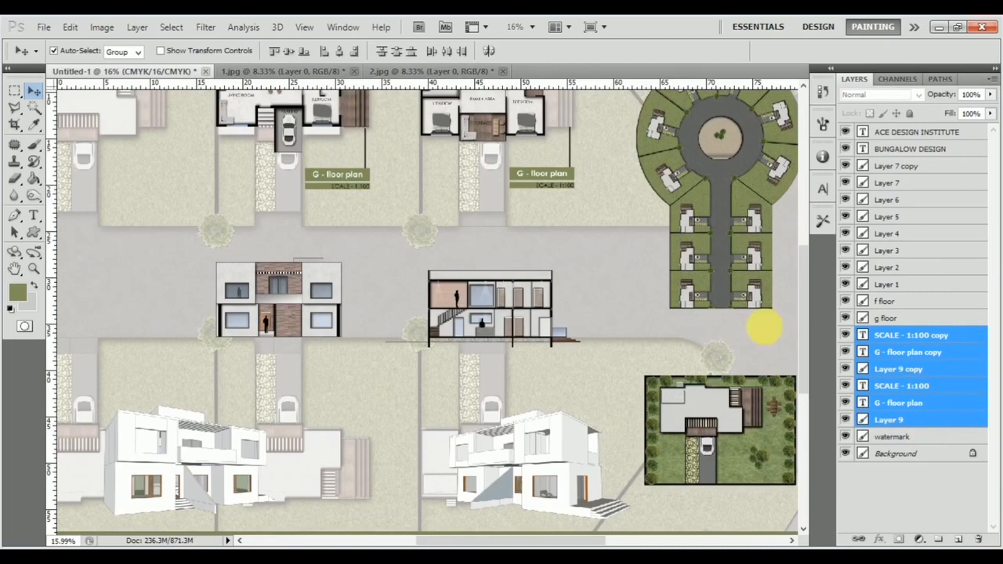
pyautogui.moveTo(554, 168); pyautogui.dragTo(558, 386)
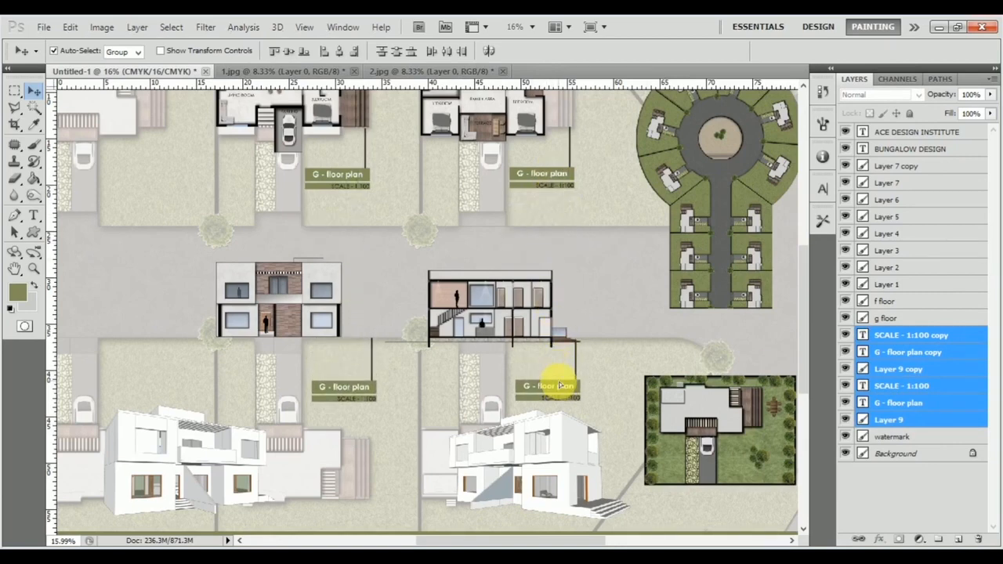
pyautogui.scroll(2, 282, 380)
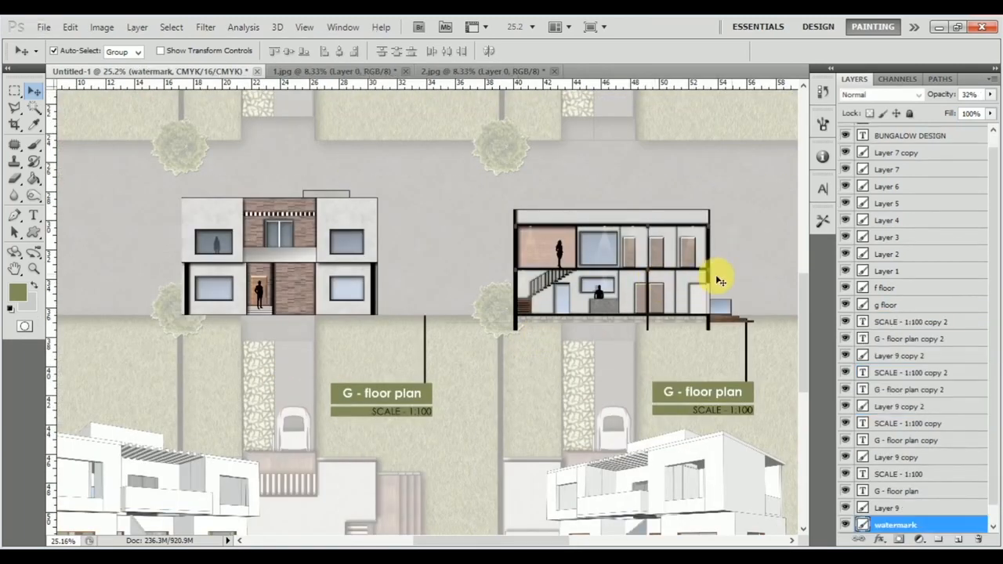
pyautogui.click(646, 275)
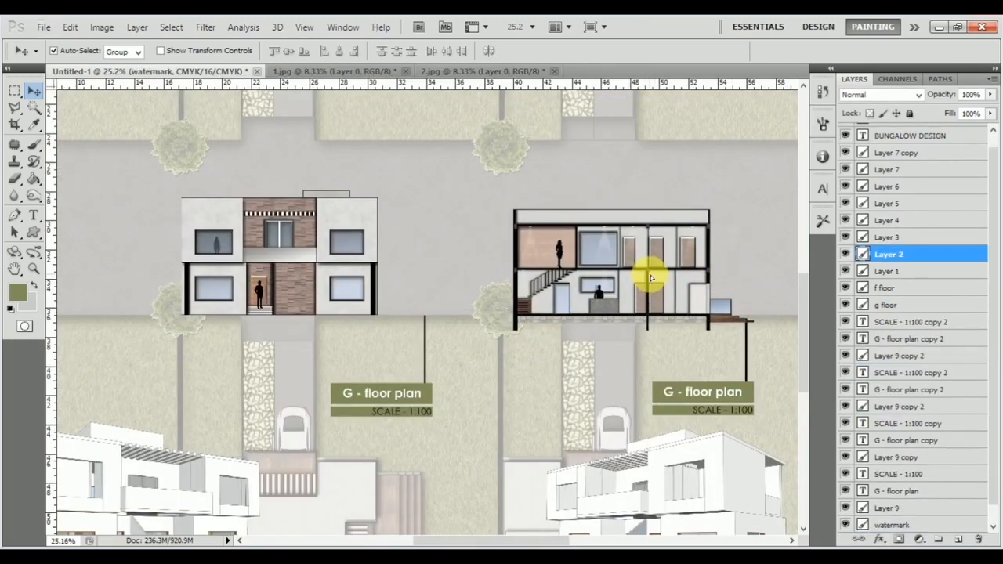
# Nudge the section drawing upward until its steps rest at the ground line beside the front elevation
pyautogui.press('Up')
pyautogui.press('Up')
pyautogui.press('Up')
pyautogui.press('Up')
pyautogui.press('Up')
pyautogui.press('Up')
pyautogui.press('Up')
pyautogui.press('Up')
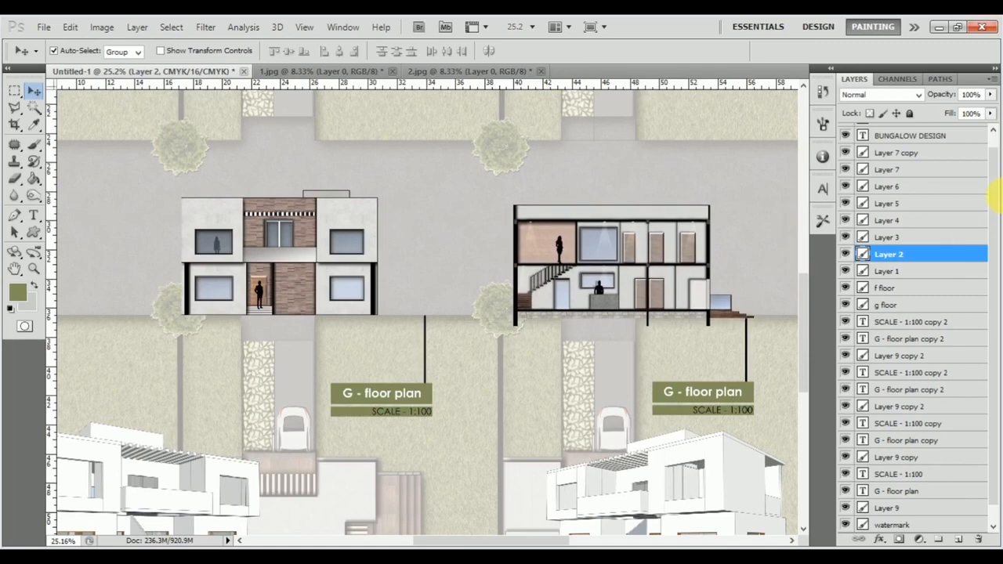
pyautogui.press('Up')
pyautogui.press('Up')
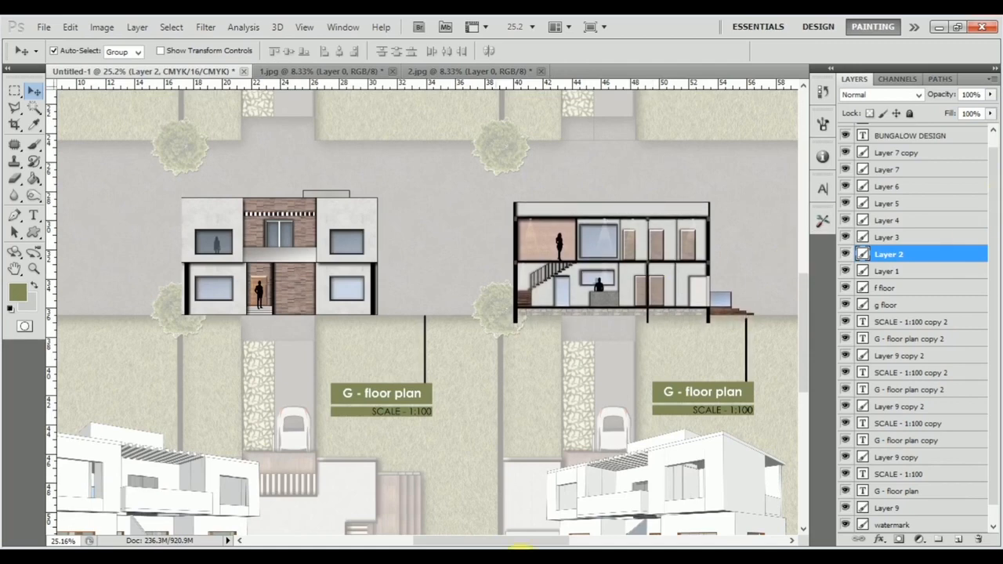
# Delete the scale text, title and olive bar with leader line of the label beneath the section drawing
pyautogui.scroll(3, 758, 352)
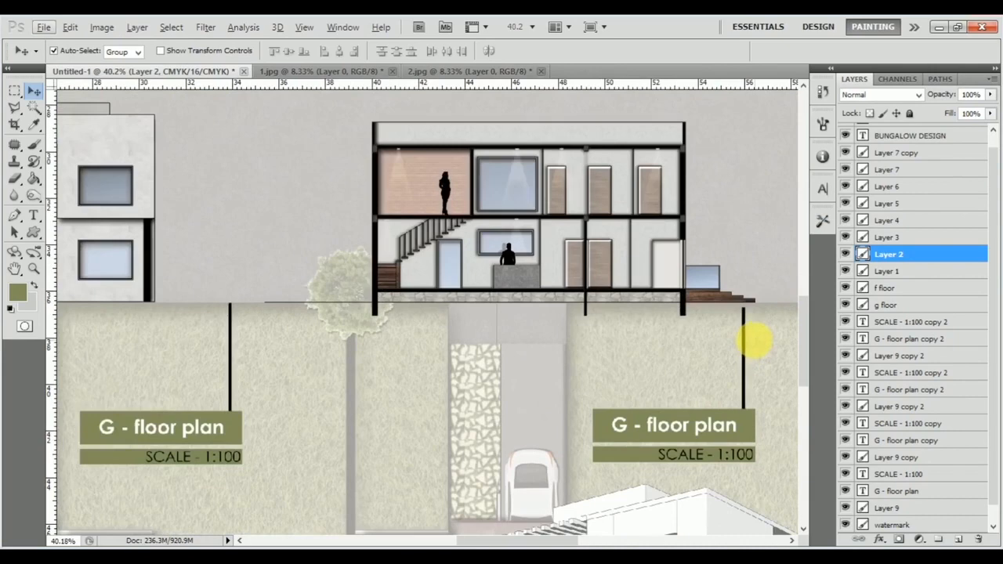
pyautogui.click(663, 423)
pyautogui.click(659, 427)
pyautogui.click(653, 433)
pyautogui.press('Delete')
pyautogui.press('Delete')
pyautogui.press('Delete')
# Duplicate the front elevation's title, bar and scale text together and place the copy beneath the section drawing's steps
pyautogui.click(151, 424)
pyautogui.keyDown('shift'); pyautogui.click(144, 425); pyautogui.keyUp('shift')
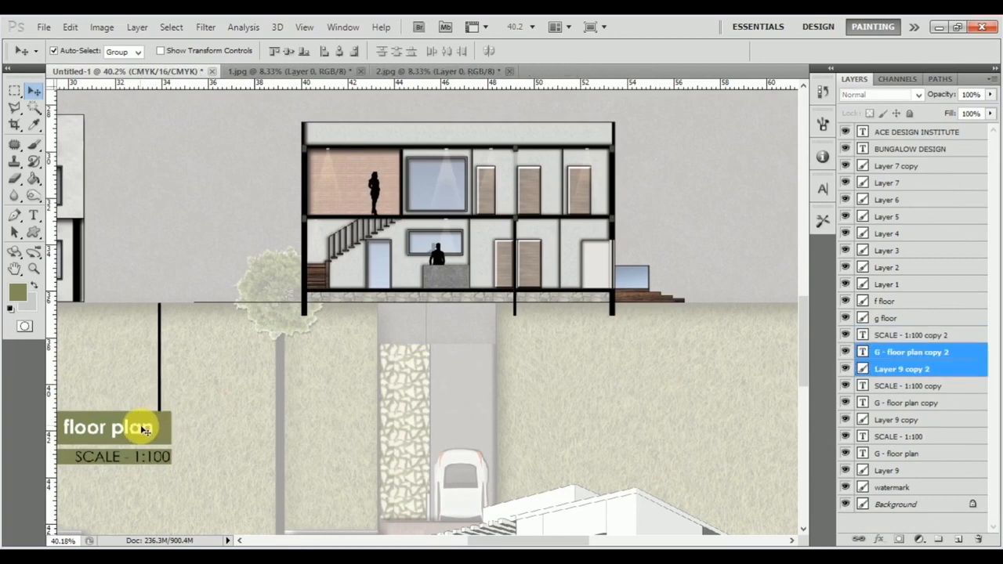
pyautogui.keyDown('shift'); pyautogui.click(142, 464); pyautogui.keyUp('shift')
pyautogui.moveTo(127, 444); pyautogui.dragTo(647, 436)
pyautogui.hscroll(-5, 494, 396)
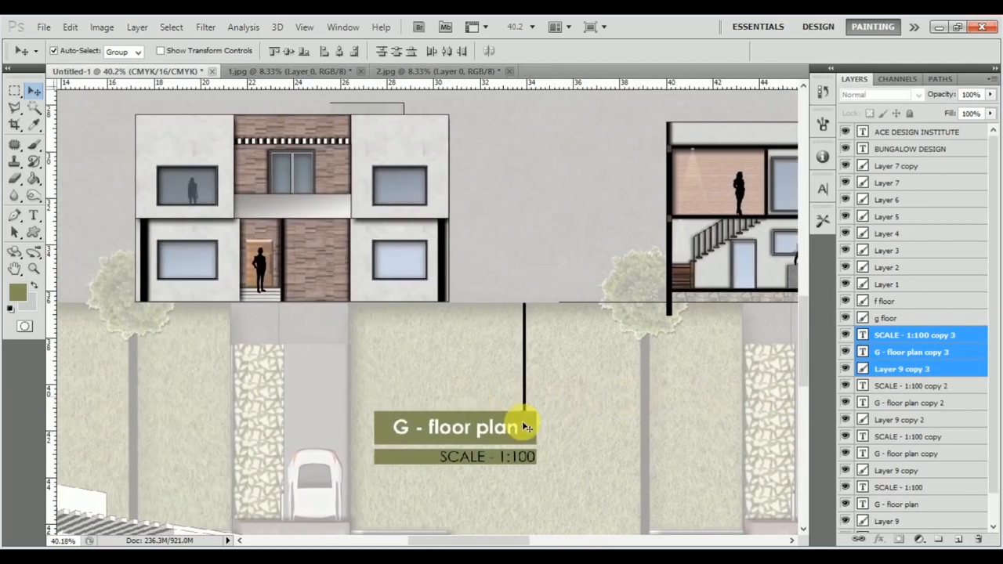
pyautogui.click(525, 407)
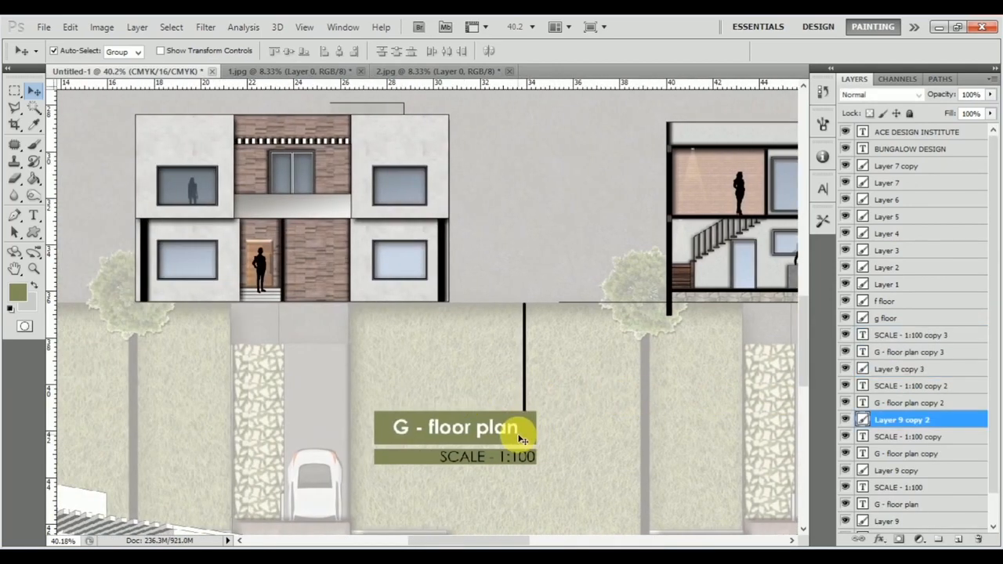
pyautogui.click(528, 394)
pyautogui.click(473, 226)
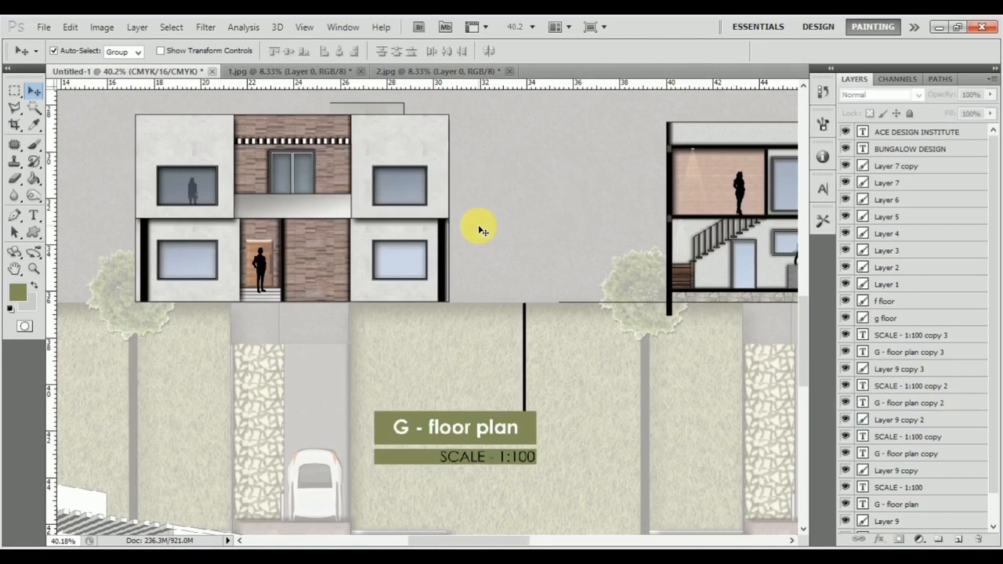
pyautogui.click(915, 387)
pyautogui.click(913, 404)
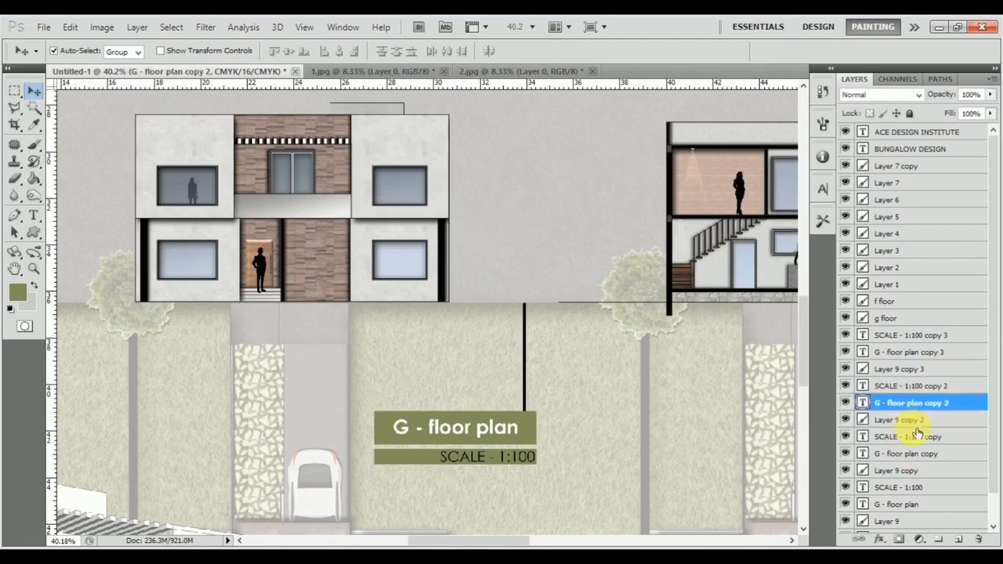
pyautogui.keyDown('shift'); pyautogui.click(911, 436); pyautogui.keyUp('shift')
pyautogui.moveTo(496, 427); pyautogui.dragTo(439, 443)
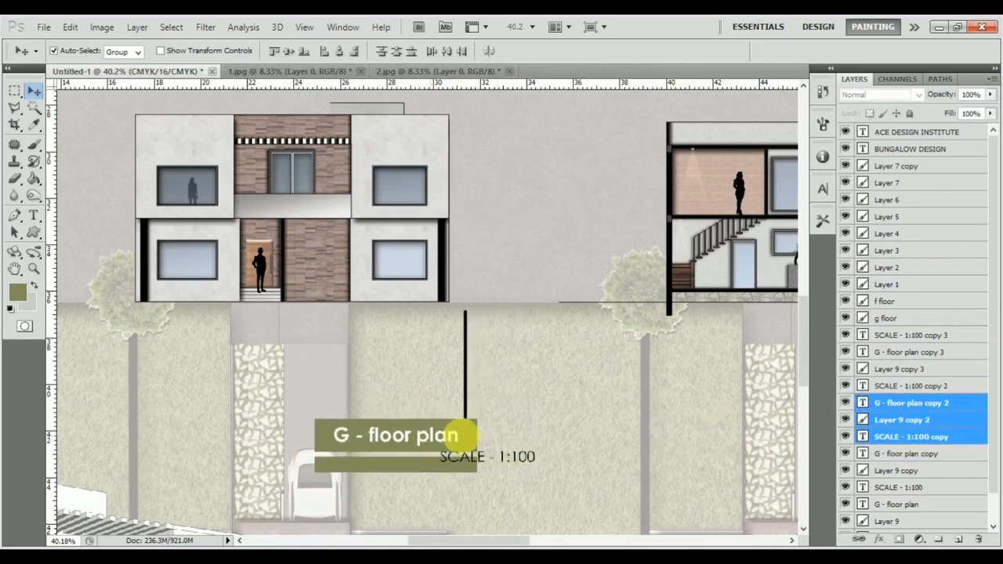
pyautogui.hotkey('ctrl', 'z')
# Select the scale, title and bar layers of the front elevation's label and move them together so the leader line meets the elevation's outer edge
pyautogui.click(949, 387)
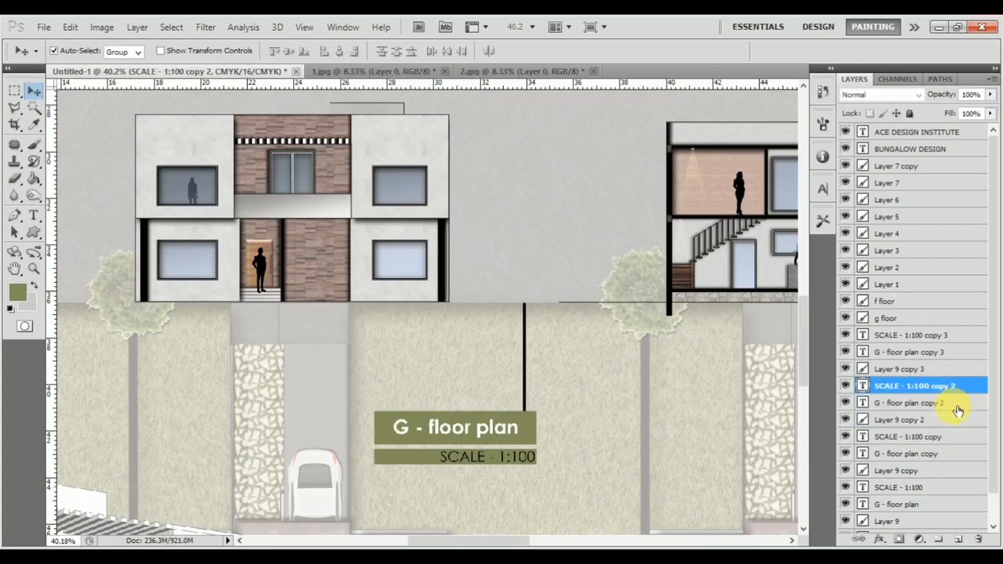
pyautogui.keyDown('shift'); pyautogui.click(948, 423); pyautogui.keyUp('shift')
pyautogui.moveTo(431, 427); pyautogui.dragTo(386, 441)
pyautogui.scroll(-6, 388, 443)
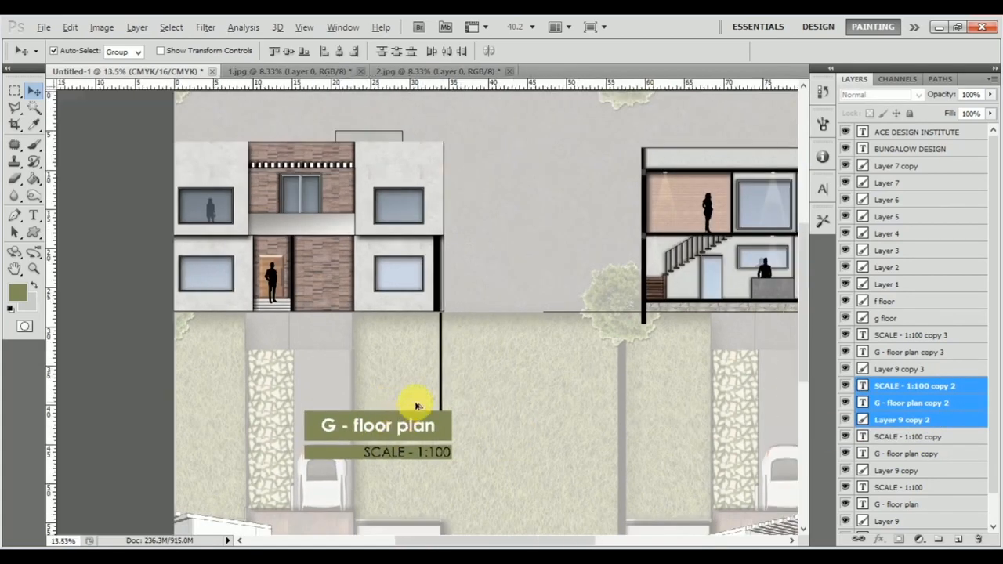
# Duplicate the complete label beneath the cul-de-sac layout and again beneath the landscaped site plan
pyautogui.scroll(-3, 407, 390)
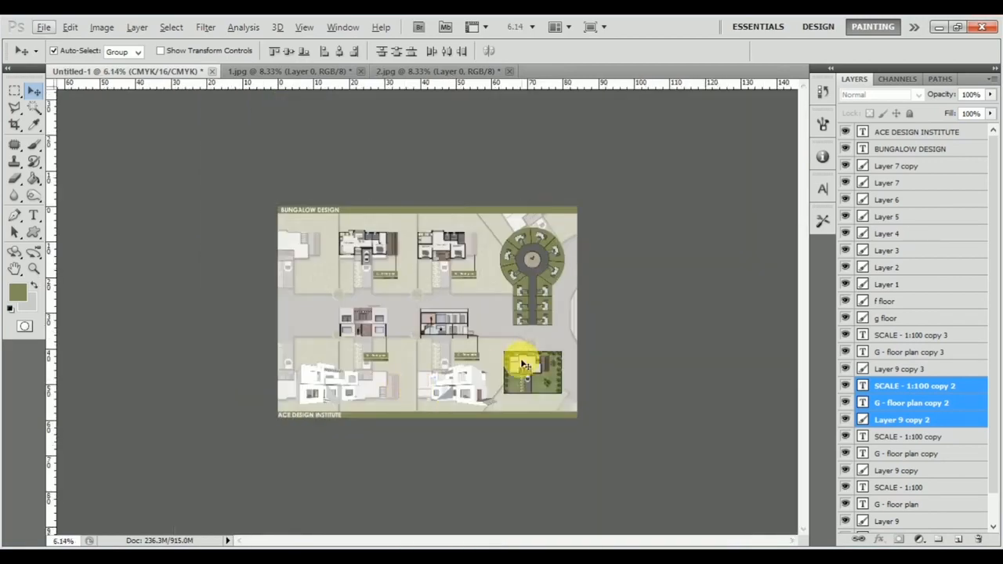
pyautogui.scroll(2, 518, 361)
pyautogui.scroll(3, 593, 348)
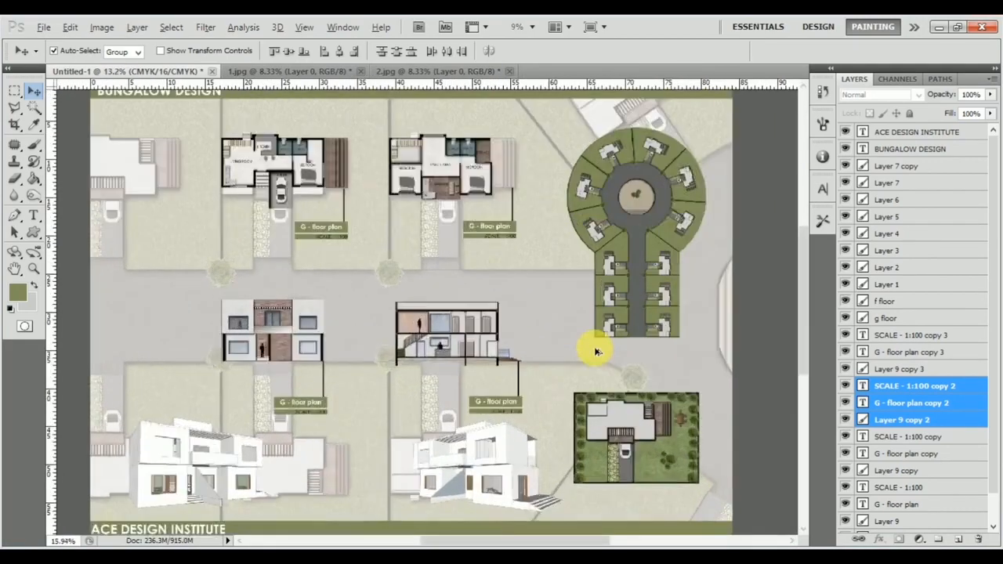
pyautogui.scroll(-1, 298, 331)
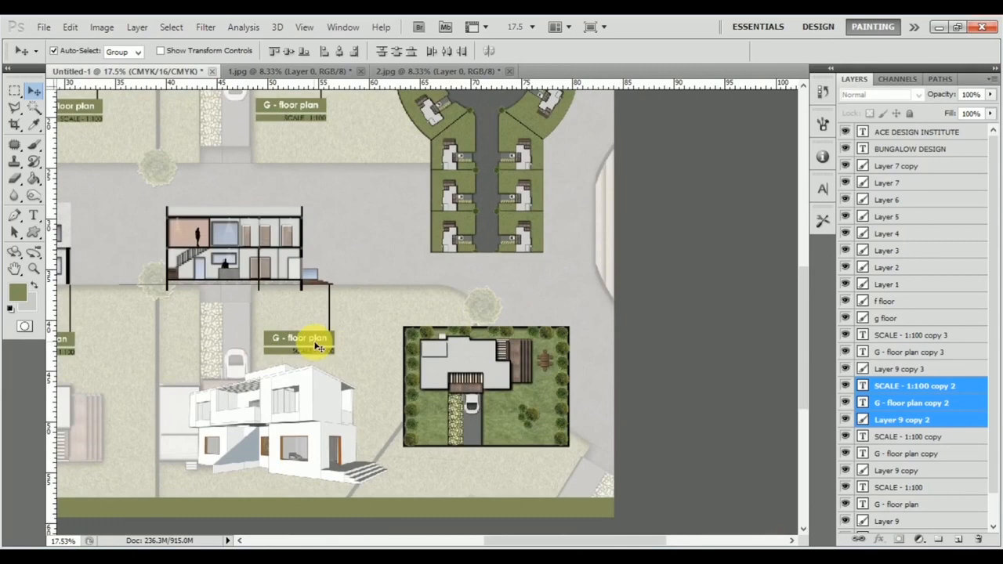
pyautogui.scroll(2, 303, 350)
pyautogui.hscroll(-2, 300, 349)
pyautogui.moveTo(85, 336); pyautogui.dragTo(679, 491)
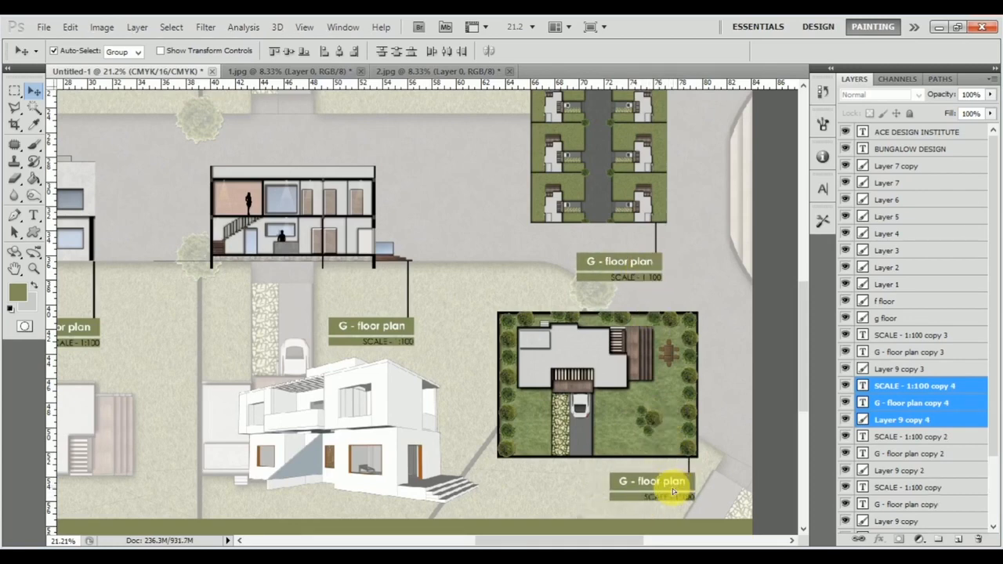
pyautogui.hotkey('ctrl', 'j')
pyautogui.scroll(-3, 625, 328)
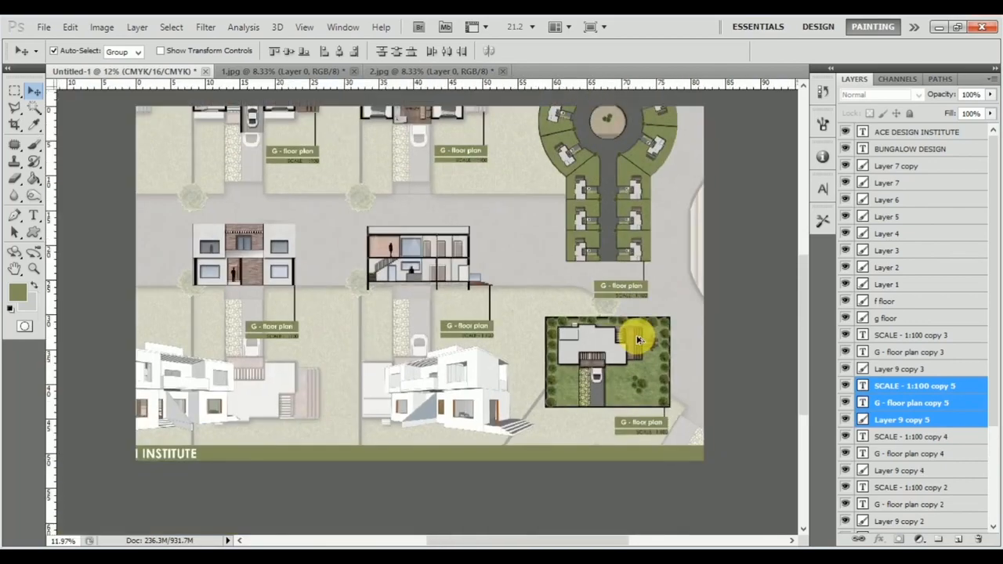
pyautogui.scroll(-2, 676, 274)
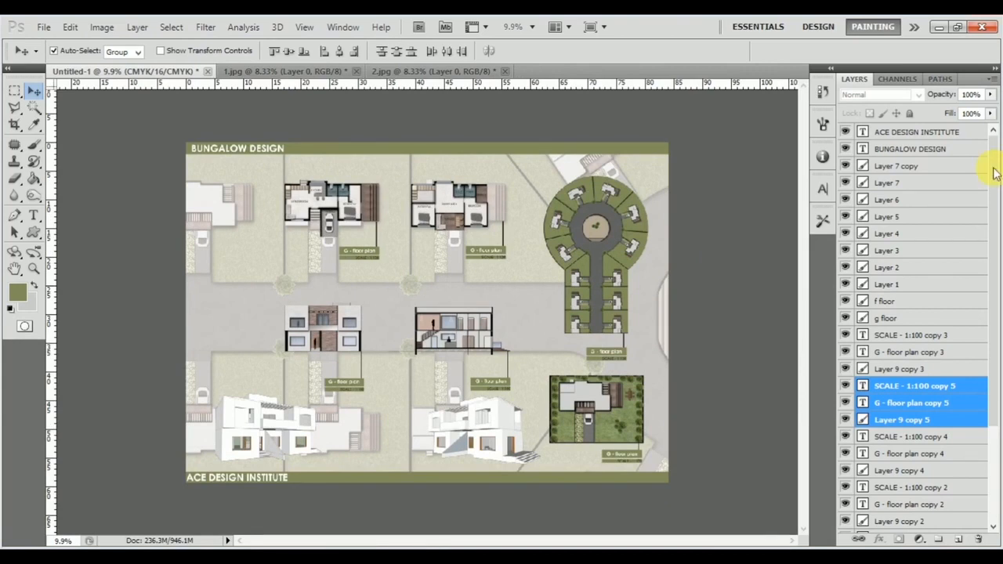
# Change the title of the label beneath the terrace-level floor plan to "F - floor plan"
pyautogui.scroll(3, 297, 392)
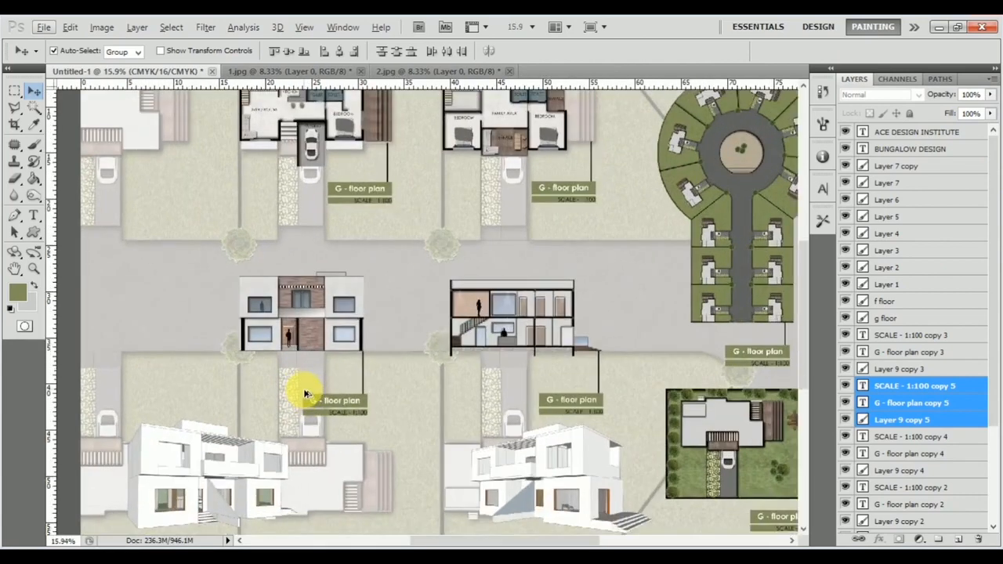
pyautogui.scroll(6, 519, 220)
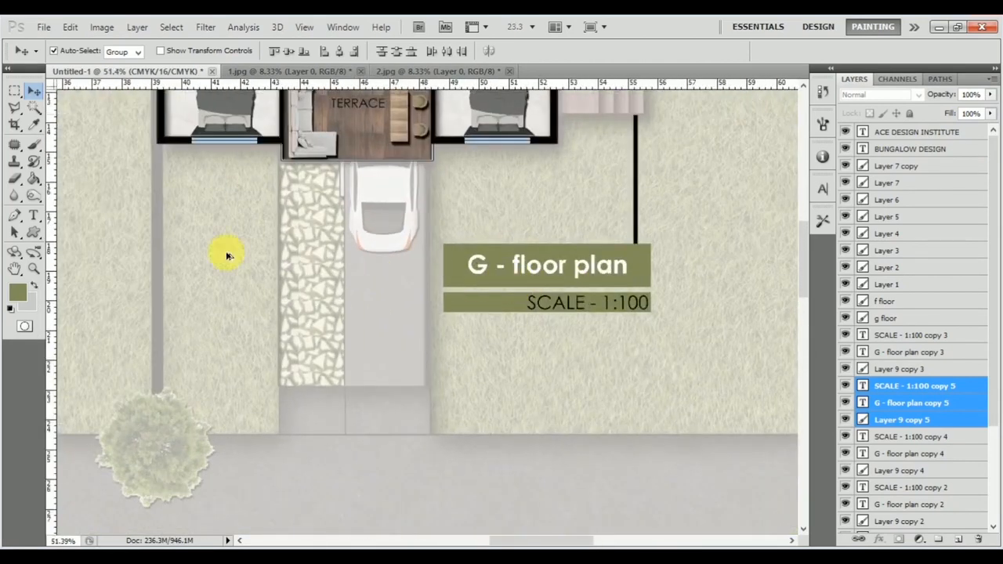
pyautogui.click(32, 220)
pyautogui.moveTo(489, 266); pyautogui.dragTo(455, 273)
pyautogui.write('F')
pyautogui.click(34, 91)
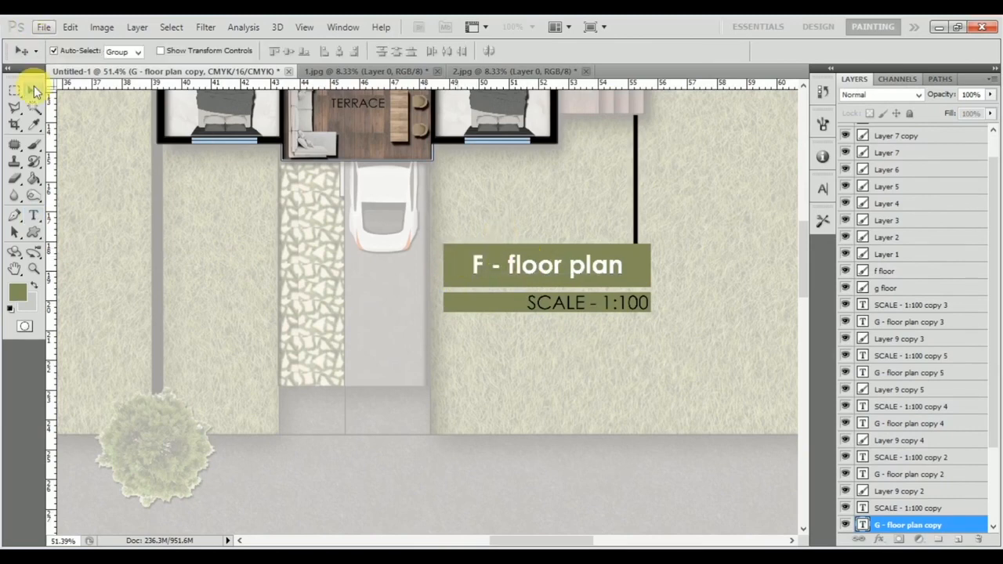
# Replace the title text of the label beneath the section drawing with "Section"
pyautogui.scroll(-1, 392, 258)
pyautogui.scroll(-2, 463, 235)
pyautogui.scroll(-3, 479, 211)
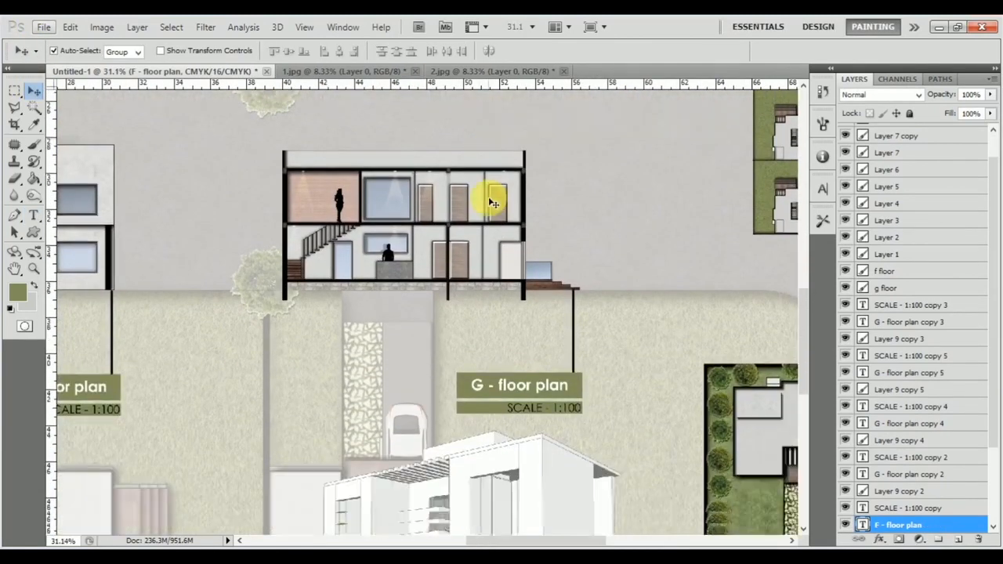
pyautogui.scroll(2, 513, 423)
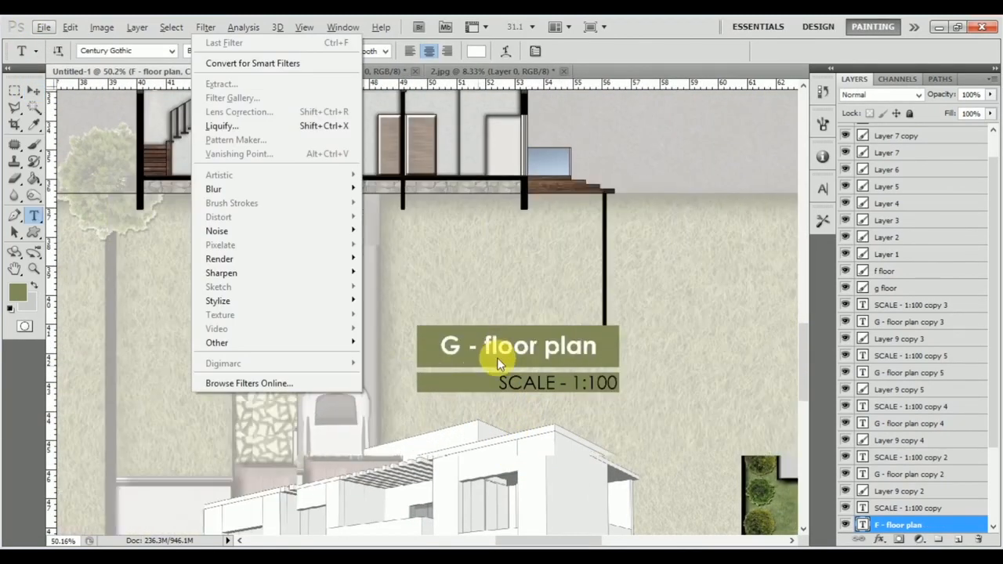
pyautogui.click(505, 346)
pyautogui.hotkey('ctrl', 'a')
pyautogui.write('A')
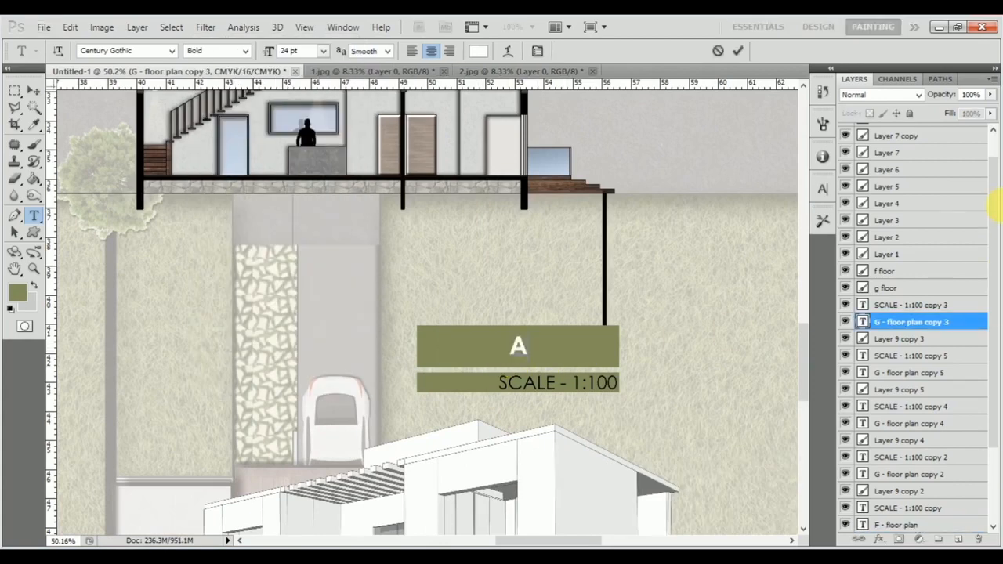
pyautogui.write('ECTION')
pyautogui.press('BackSpace')
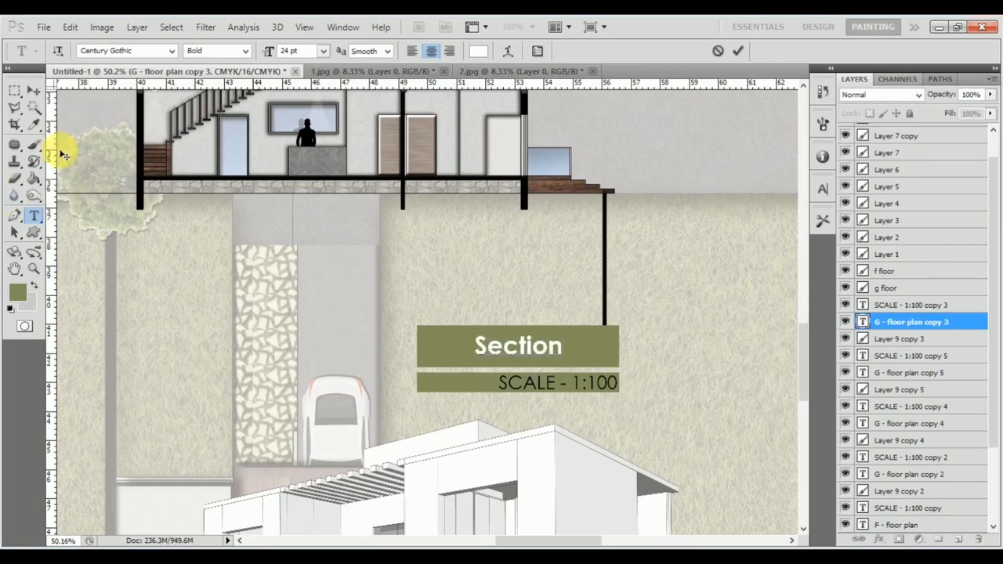
pyautogui.click(34, 91)
# Replace the title text of the label beneath the front elevation with "Elevation"
pyautogui.hscroll(-5, 391, 353)
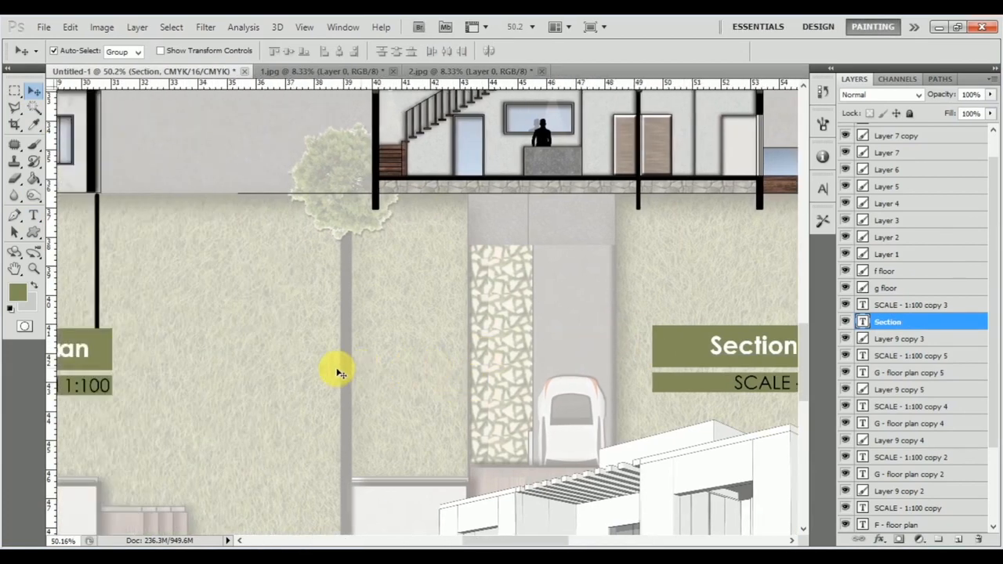
pyautogui.hscroll(-10, 341, 374)
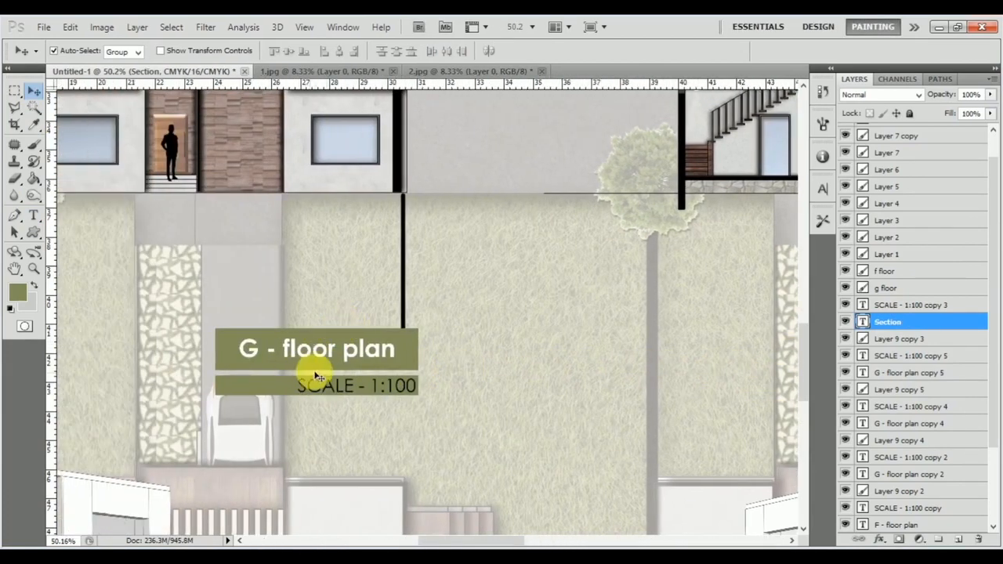
pyautogui.press('t')
pyautogui.tripleClick(321, 349)
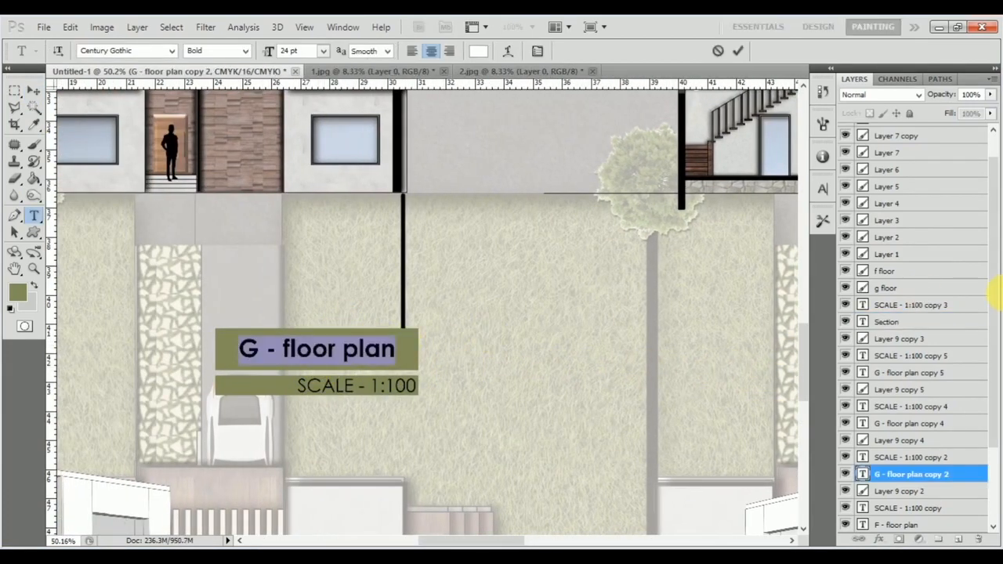
pyautogui.write('Elevation')
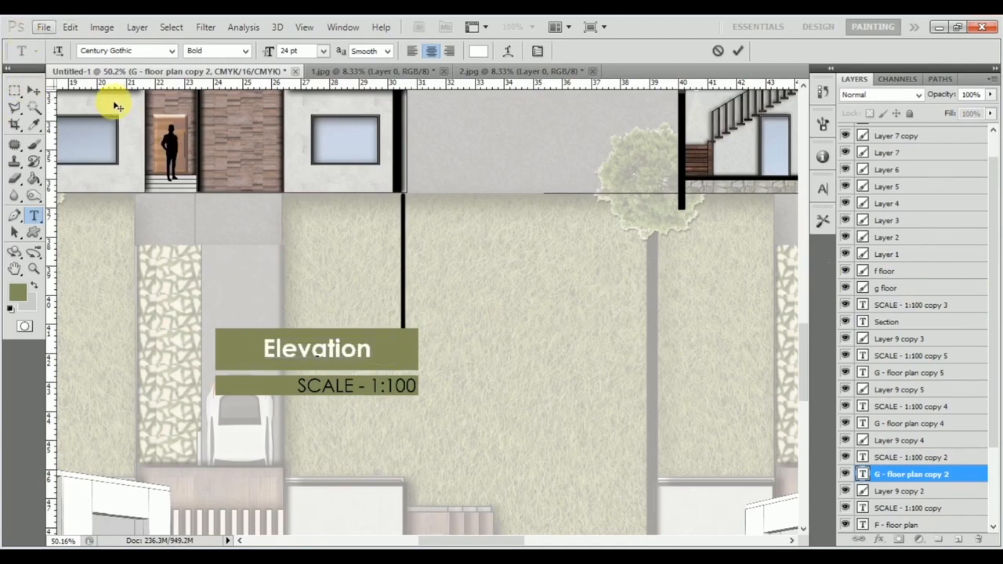
pyautogui.click(33, 90)
# Replace the title text of the label beneath the cul-de-sac layout with "Key Plan"
pyautogui.scroll(-5, 459, 403)
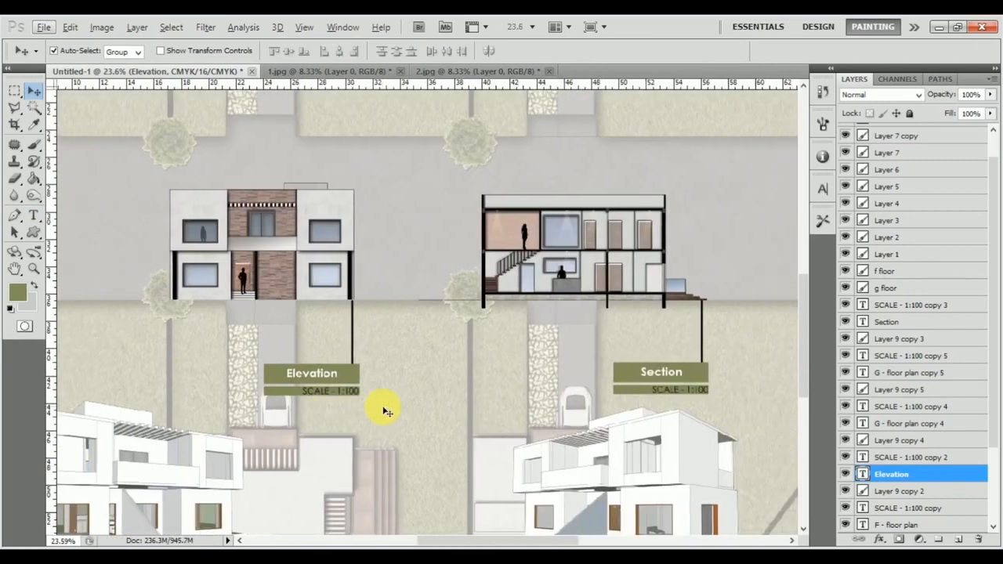
pyautogui.hscroll(2, 383, 410)
pyautogui.scroll(-2, 385, 410)
pyautogui.hscroll(3, 385, 410)
pyautogui.scroll(3, 541, 326)
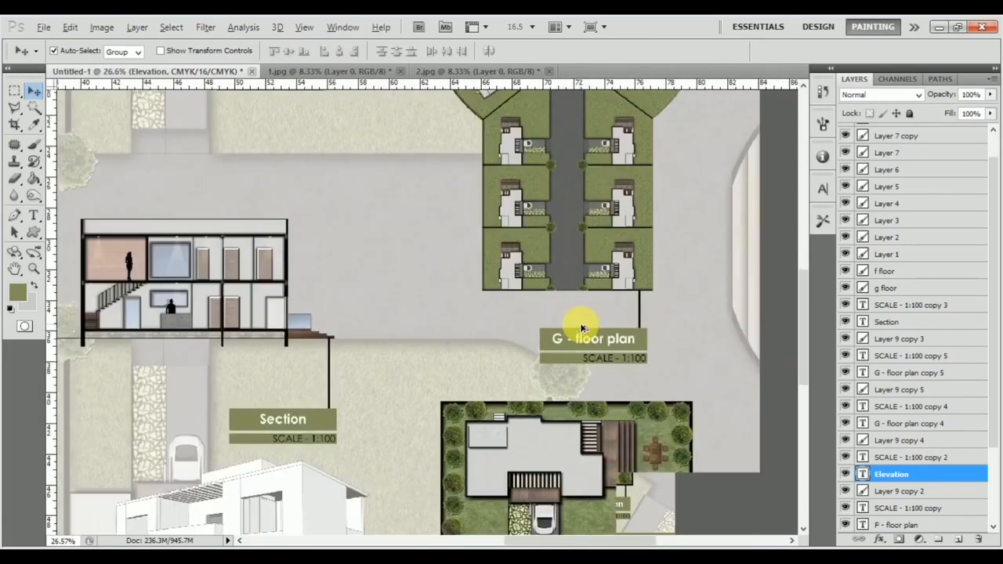
pyautogui.scroll(3, 582, 328)
pyautogui.scroll(-2, 566, 340)
pyautogui.press('t')
pyautogui.hotkey('alt', 't')
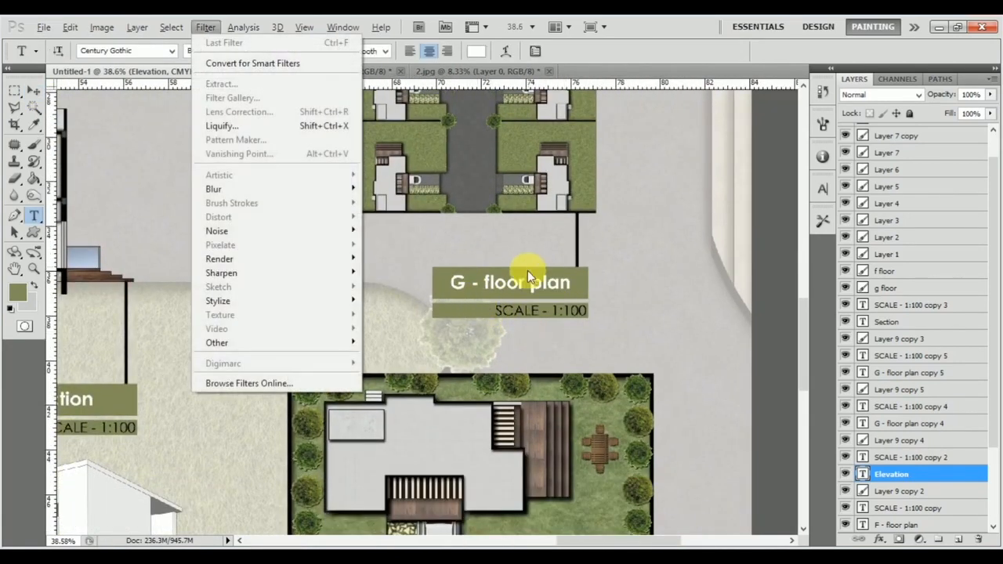
pyautogui.click(528, 279)
pyautogui.hotkey('ctrl', 'a')
pyautogui.write('K')
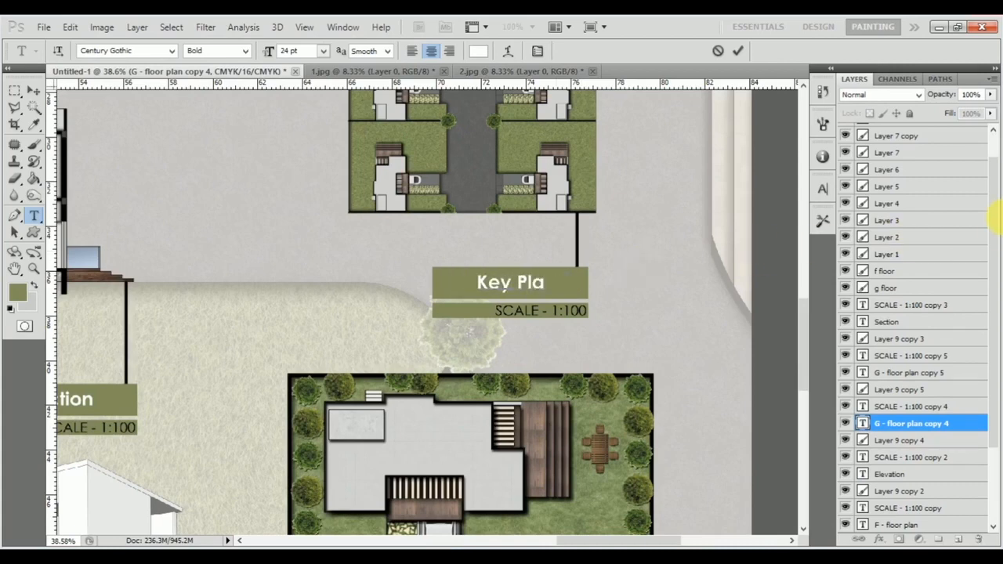
pyautogui.click(34, 91)
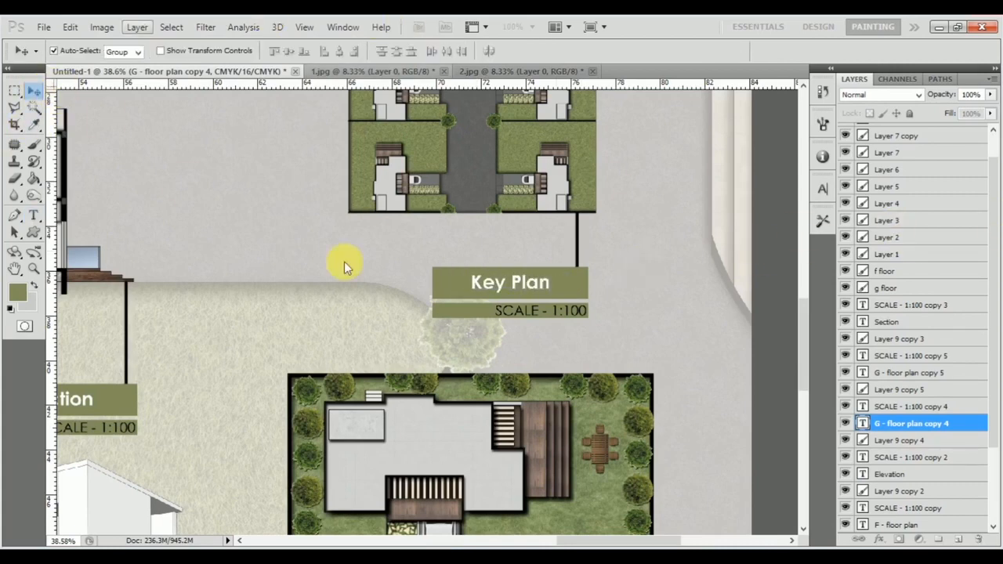
# Replace the title text of the label beneath the site layout with "Site Plan"
pyautogui.scroll(-8, 353, 270)
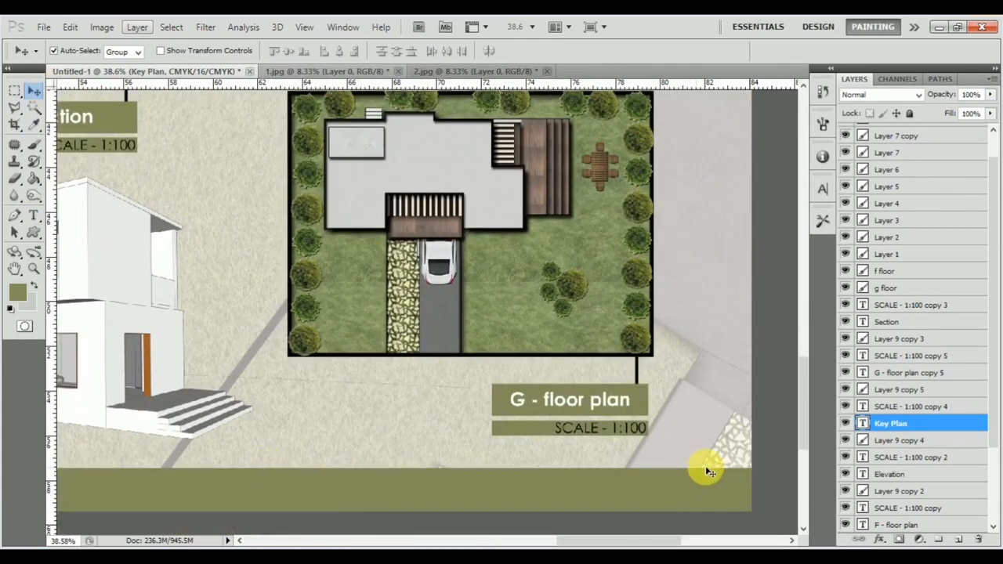
pyautogui.doubleClick(596, 409)
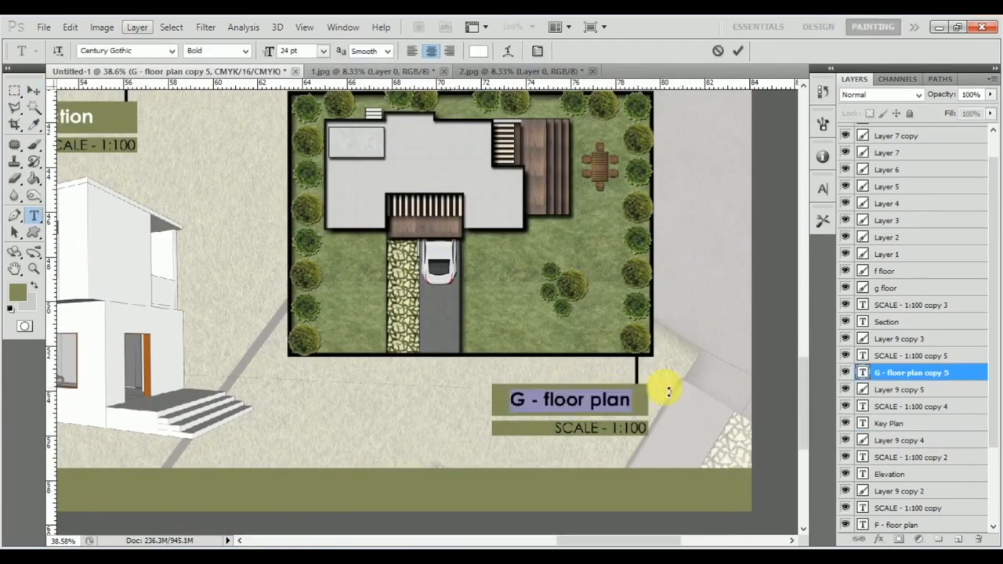
pyautogui.write('Site Plan')
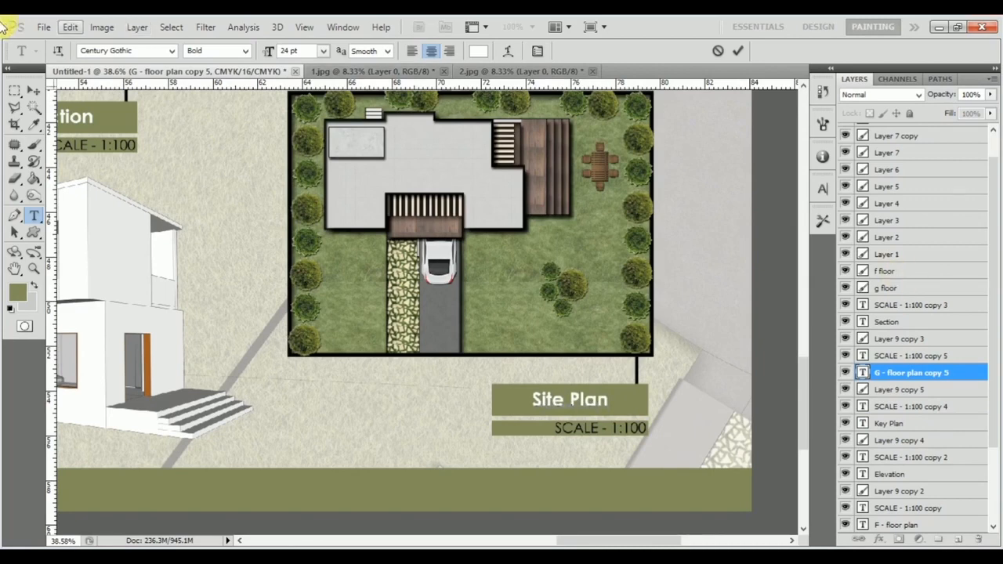
pyautogui.click(34, 90)
# Select a tall rectangular area over the faded house plot beside the ground-floor plan, just beneath the header strip
pyautogui.scroll(-3, 511, 340)
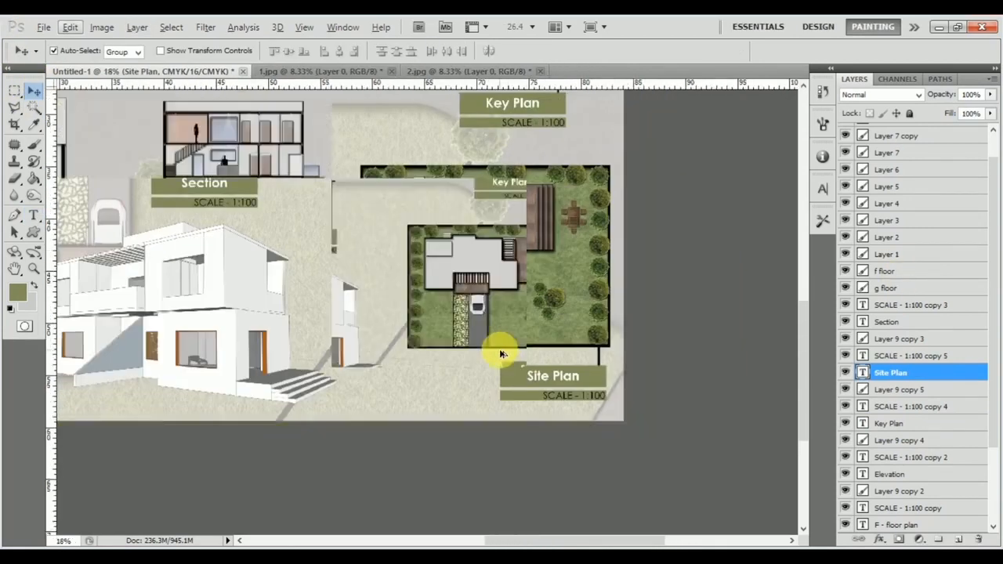
pyautogui.scroll(1, 502, 352)
pyautogui.scroll(3, 510, 352)
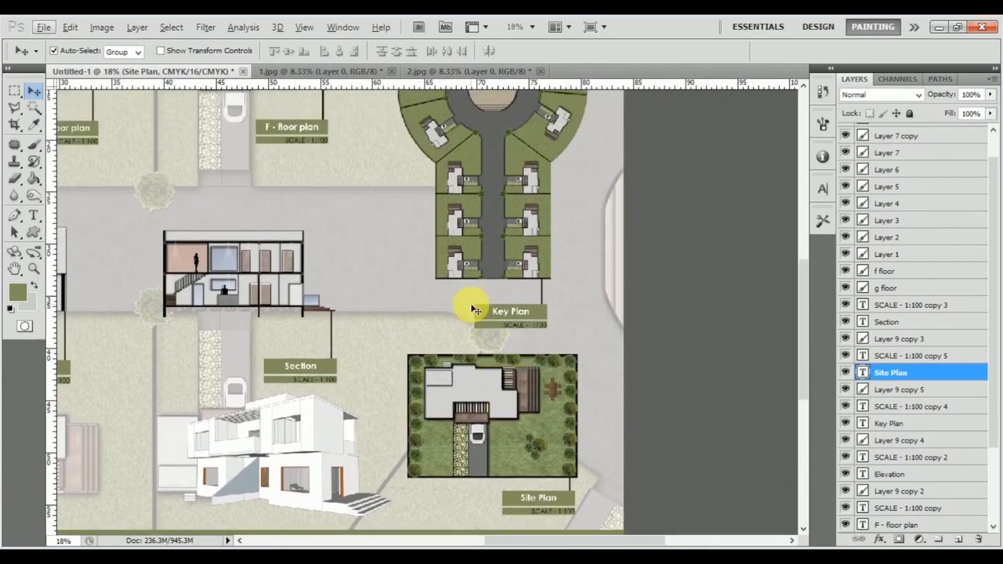
pyautogui.scroll(-3, 483, 314)
pyautogui.scroll(-2, 483, 314)
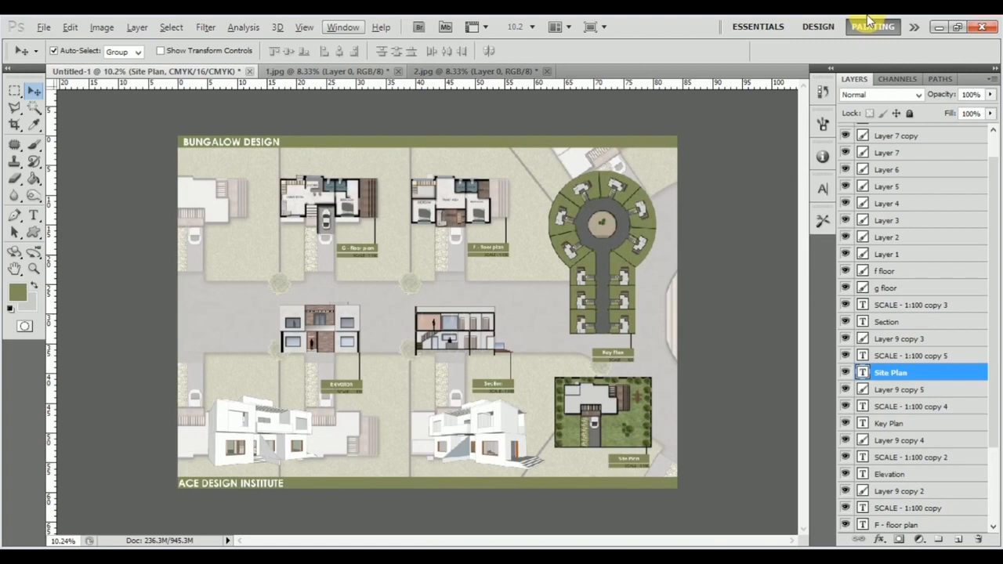
pyautogui.scroll(5, 191, 253)
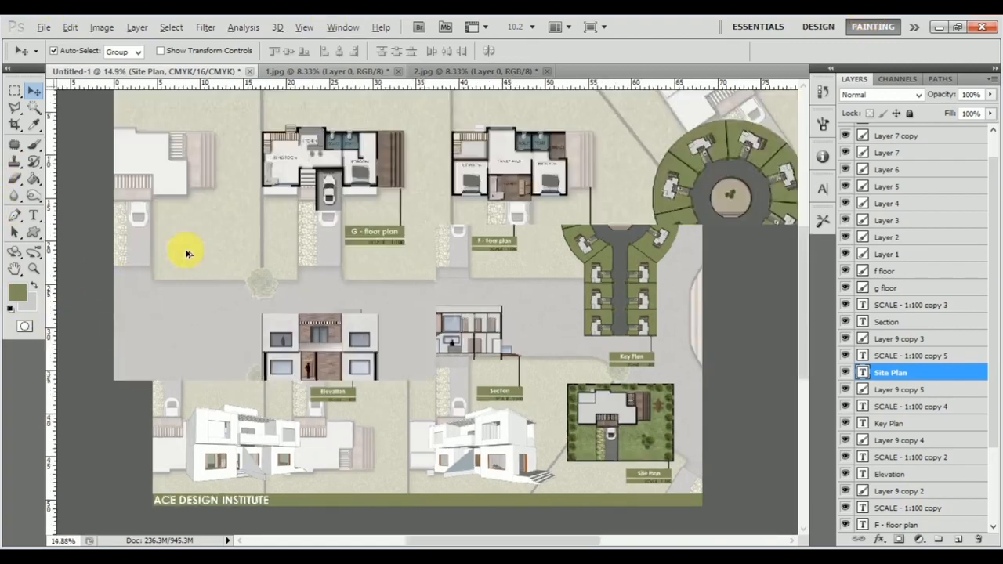
pyautogui.scroll(-3, 196, 227)
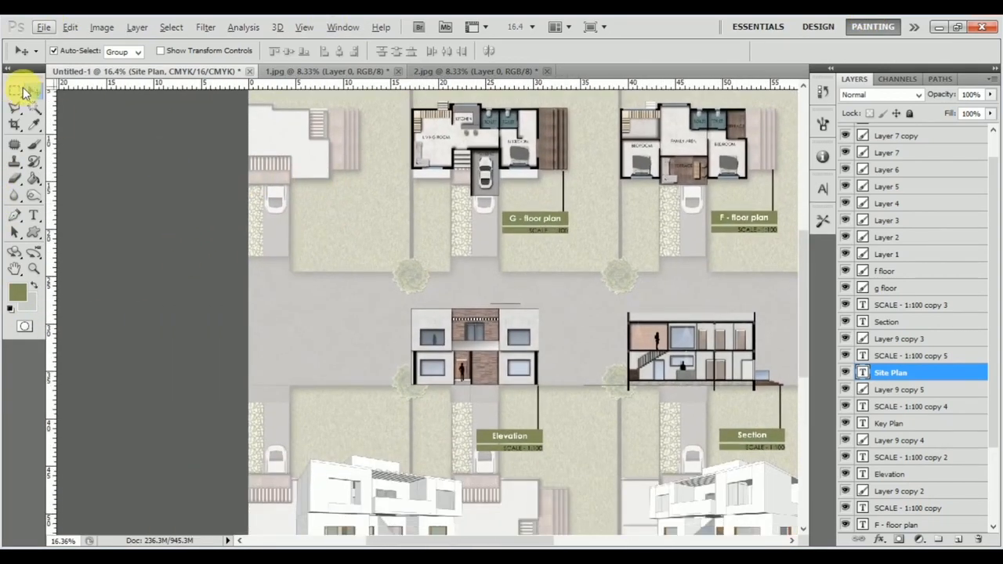
pyautogui.click(18, 92)
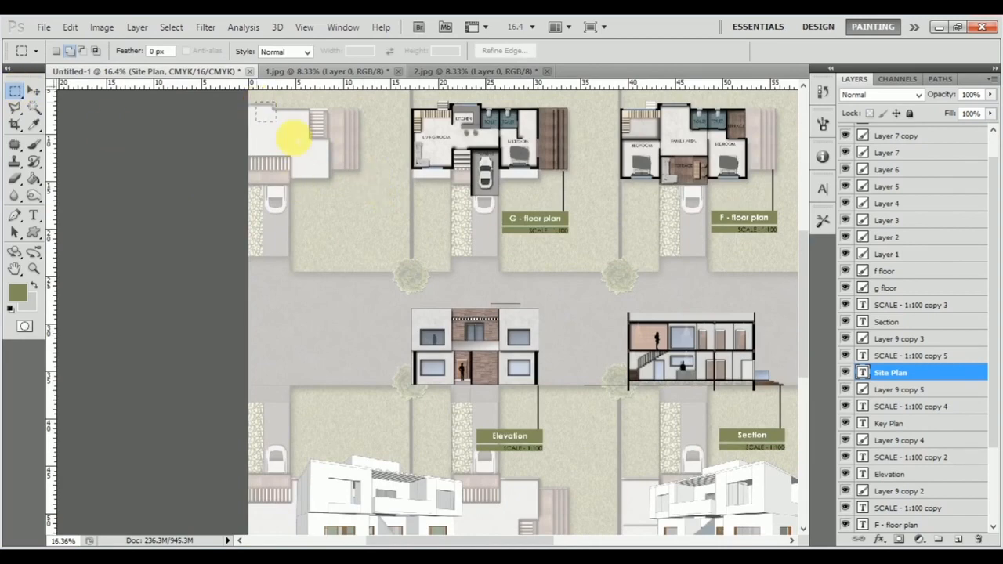
pyautogui.moveTo(373, 269); pyautogui.dragTo(375, 269)
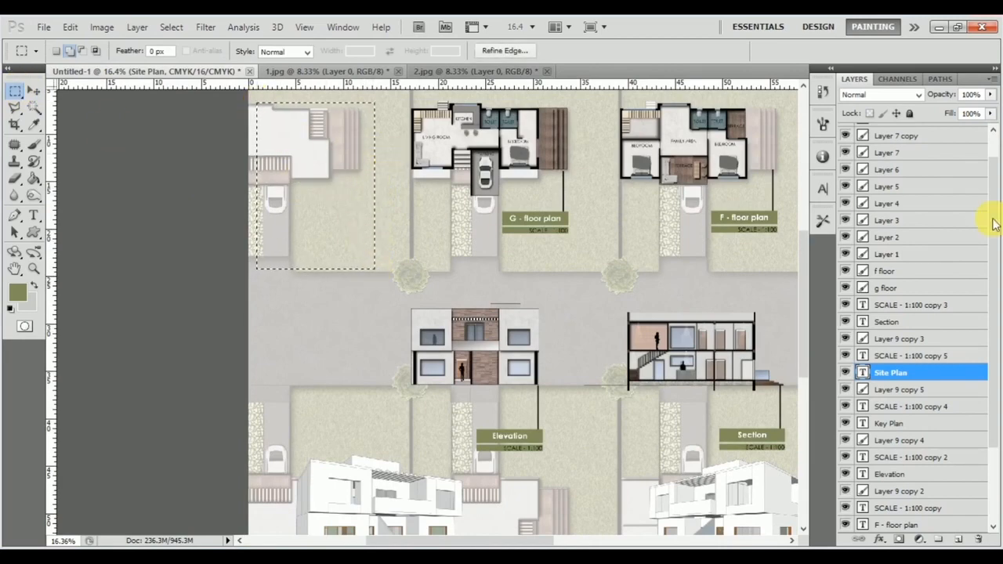
# Create a new layer above Layer 7 copy, fill the rectangular selection with white (ffffff), and deselect it
pyautogui.click(952, 140)
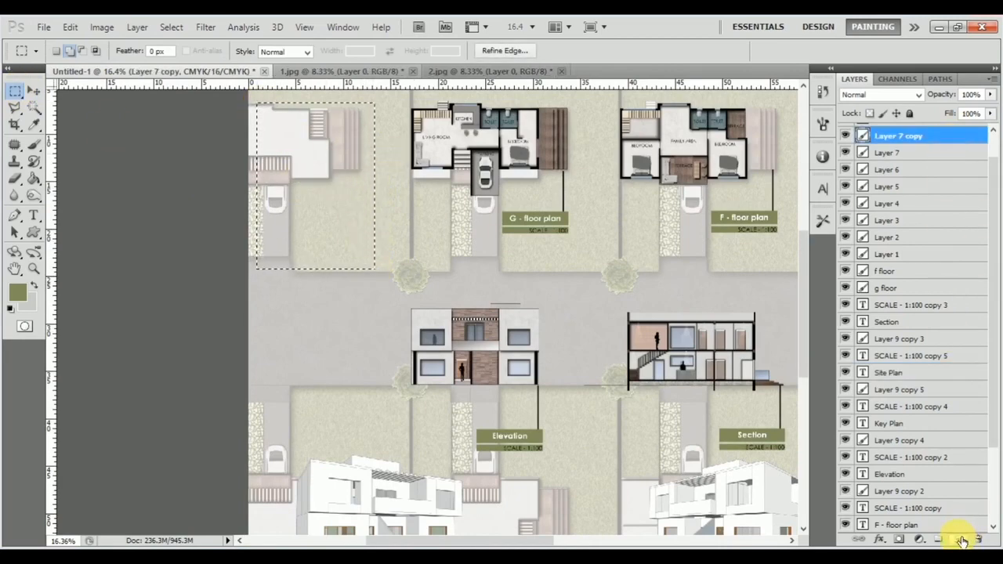
pyautogui.click(962, 541)
pyautogui.click(23, 303)
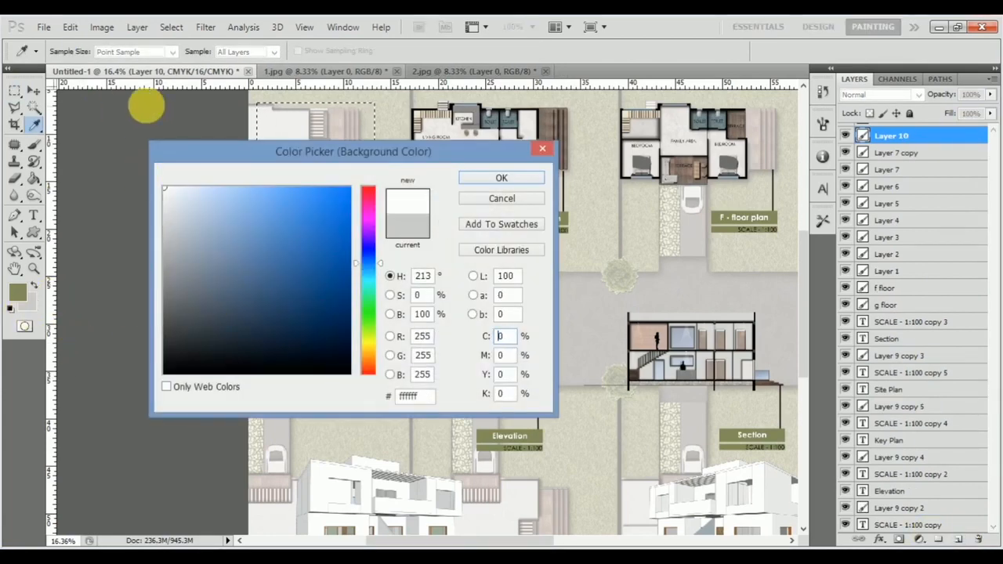
pyautogui.click(523, 179)
pyautogui.hotkey('alt', 'BackSpace')
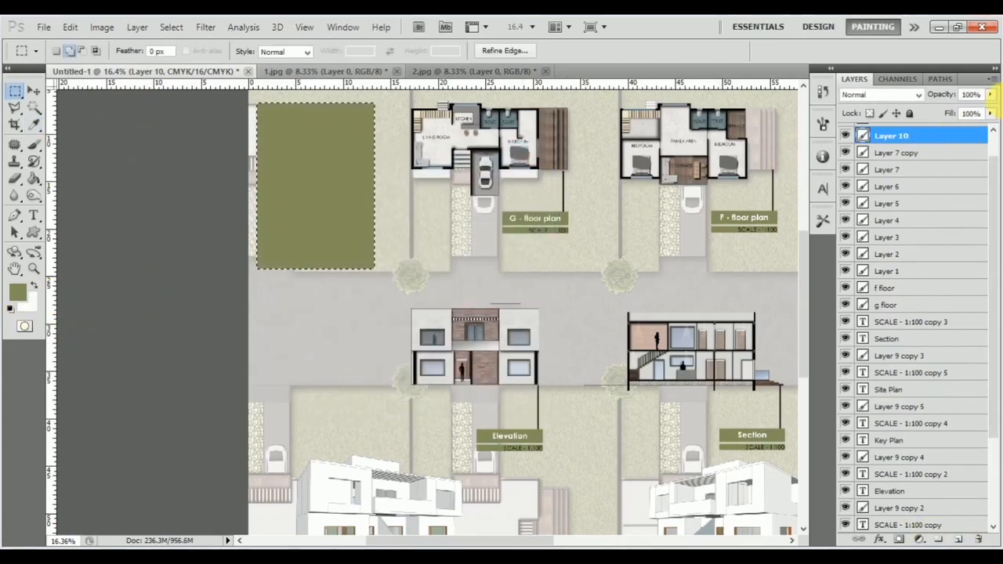
pyautogui.hotkey('ctrl', 'BackSpace')
pyautogui.click(123, 463)
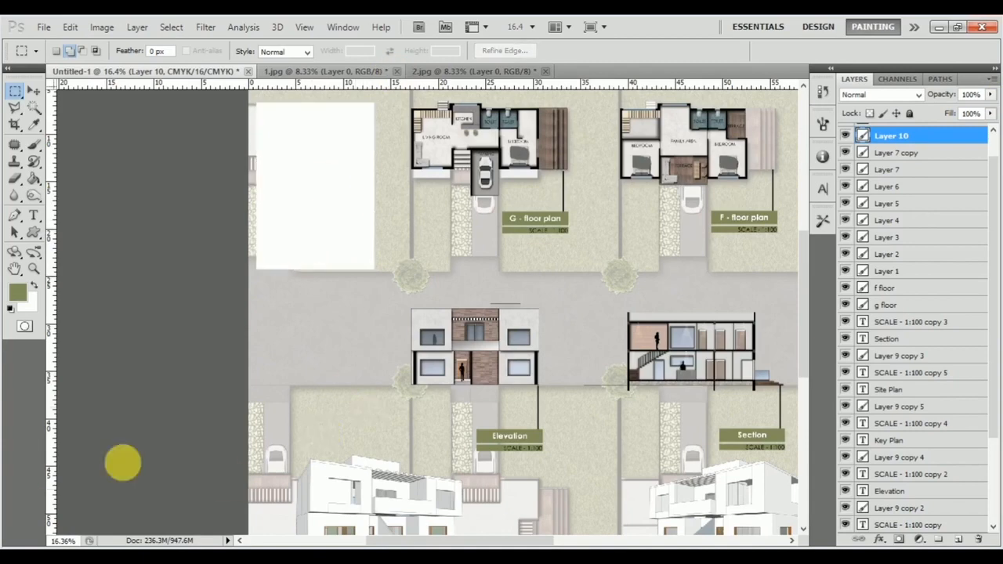
# Add an 18 px black stroke to the white panel's layer, positioned inside at 100% opacity
pyautogui.doubleClick(948, 138)
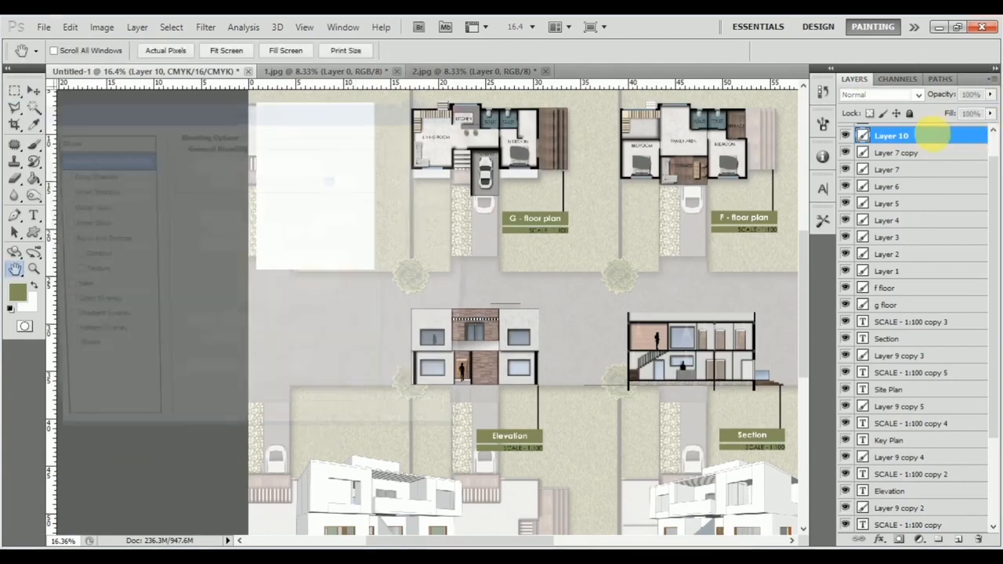
pyautogui.moveTo(246, 114); pyautogui.dragTo(702, 65)
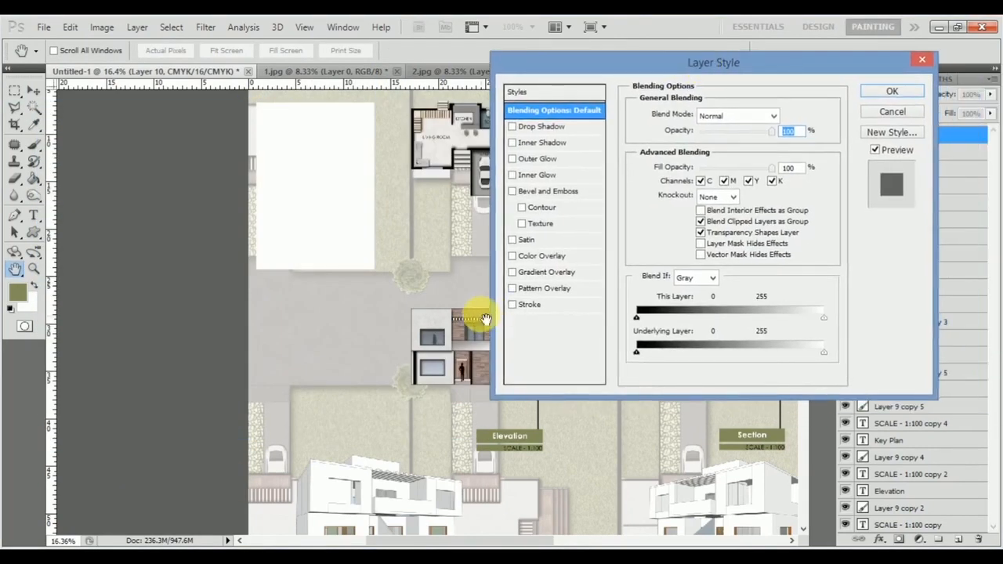
pyautogui.click(531, 305)
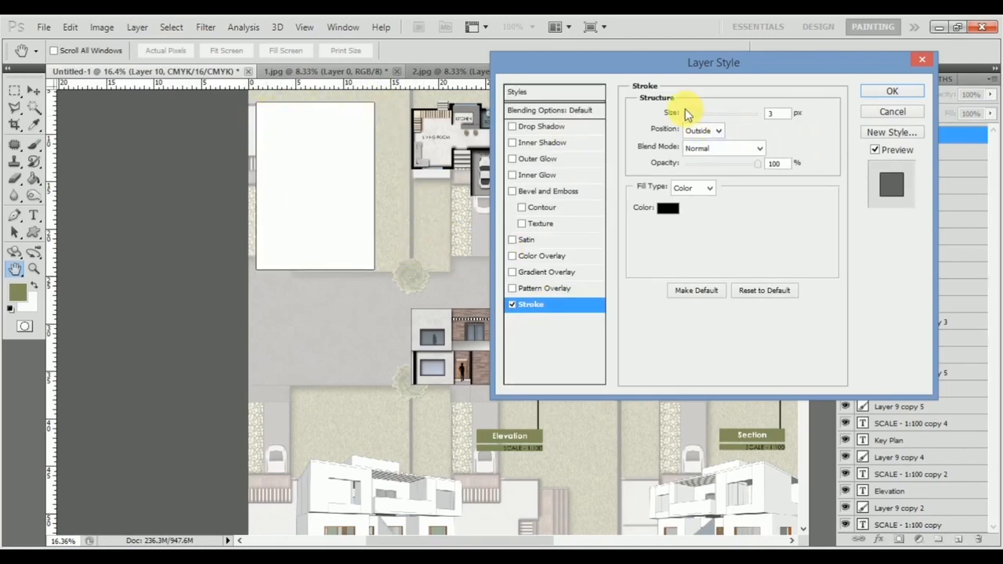
pyautogui.moveTo(692, 116); pyautogui.dragTo(713, 117)
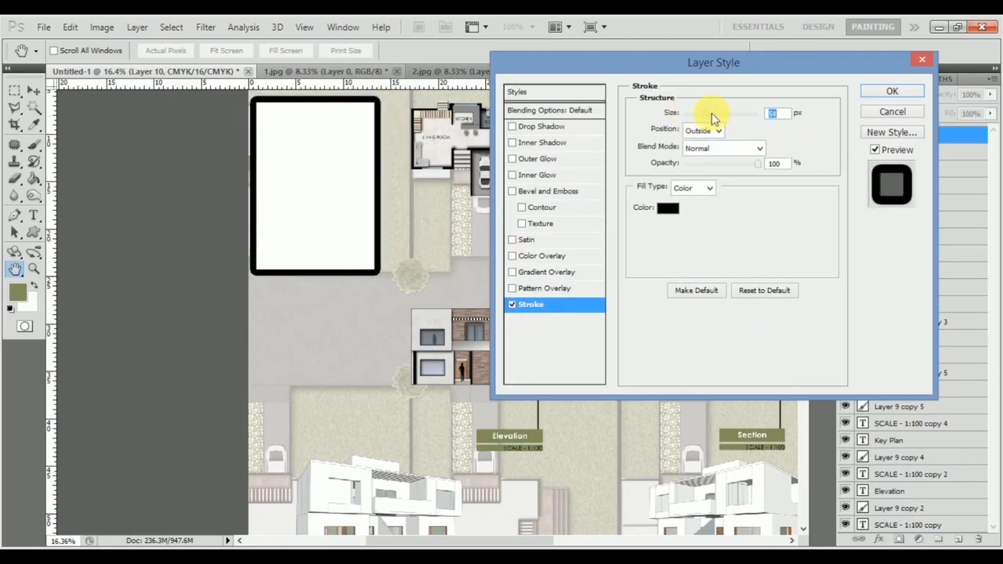
pyautogui.click(717, 131)
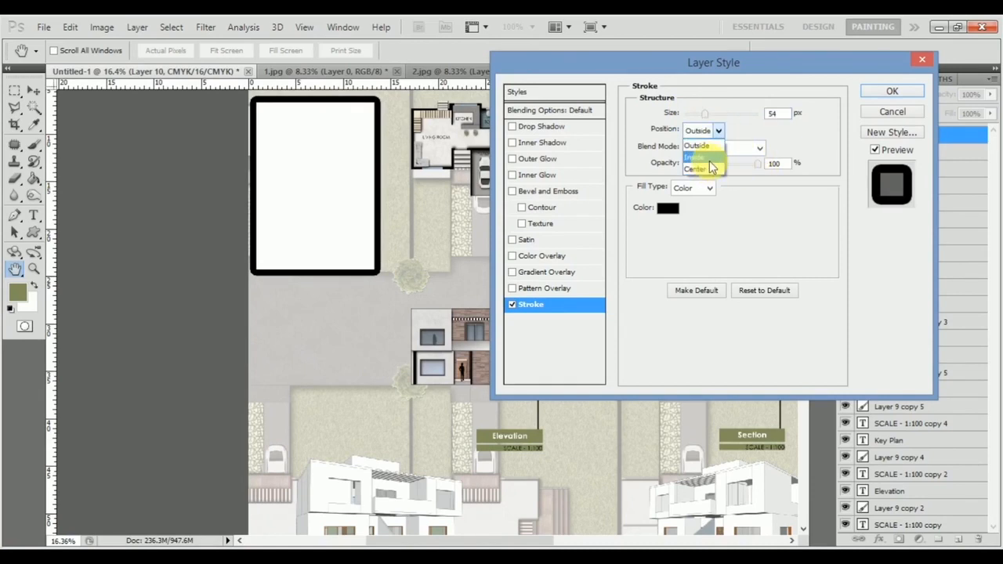
pyautogui.click(709, 157)
pyautogui.click(716, 132)
pyautogui.click(709, 147)
pyautogui.click(718, 131)
pyautogui.click(710, 157)
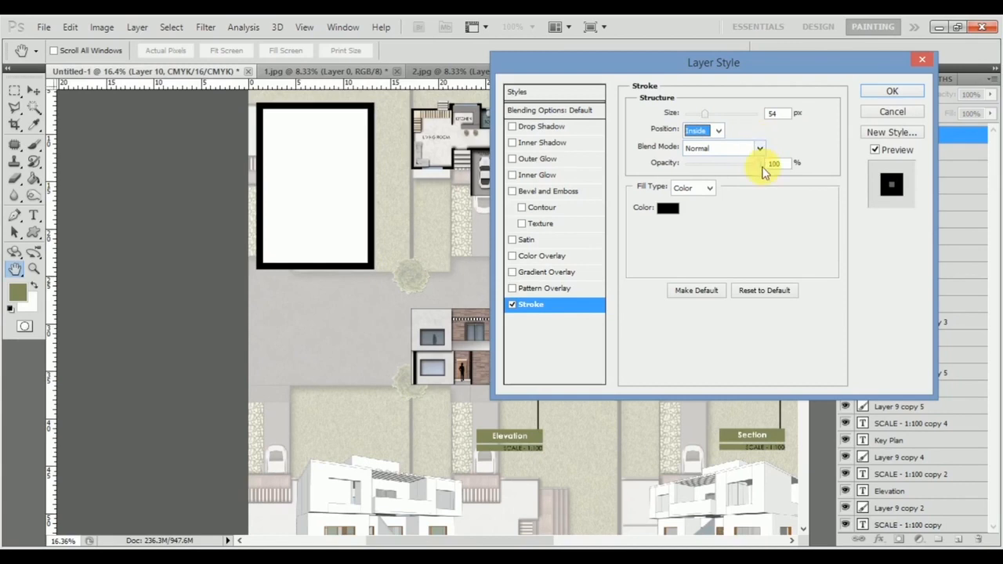
pyautogui.moveTo(755, 169); pyautogui.dragTo(717, 168)
pyautogui.moveTo(721, 166); pyautogui.dragTo(774, 165)
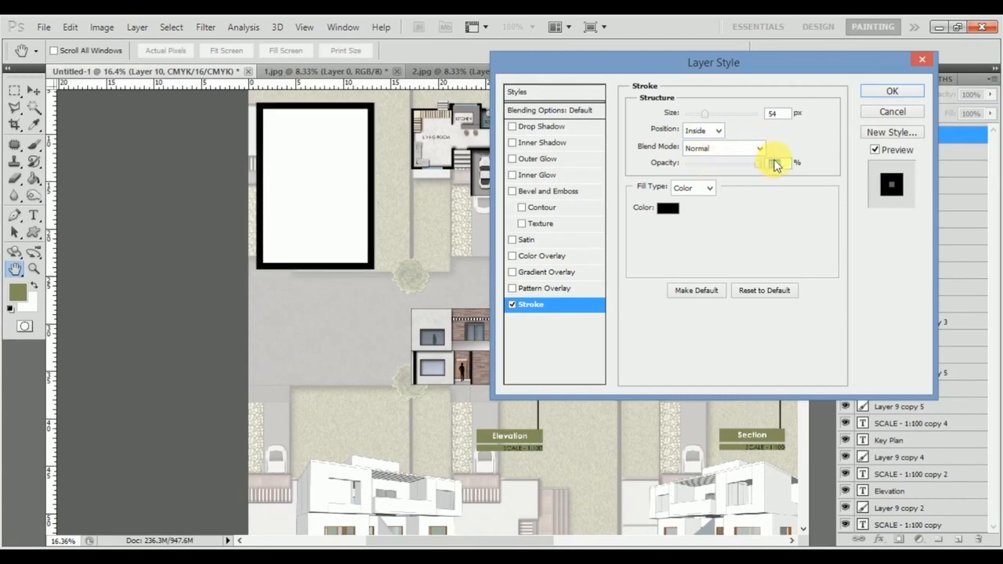
pyautogui.moveTo(708, 114); pyautogui.dragTo(696, 117)
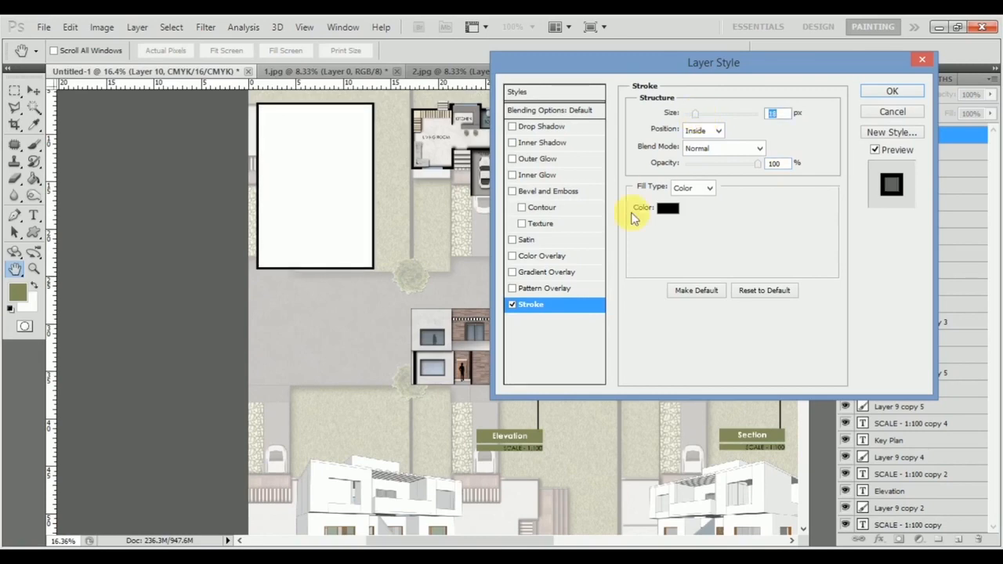
pyautogui.click(667, 208)
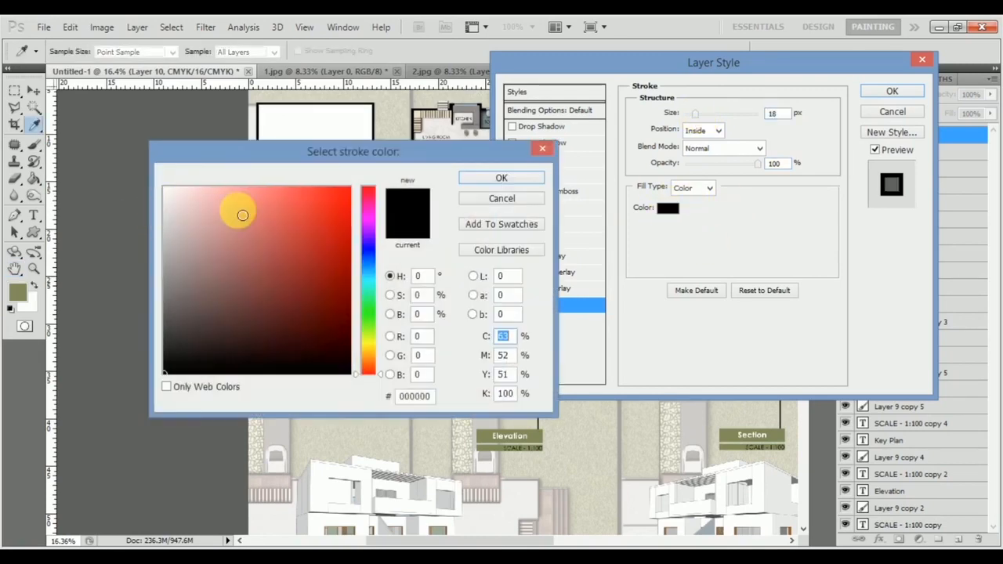
pyautogui.click(350, 188)
pyautogui.click(542, 151)
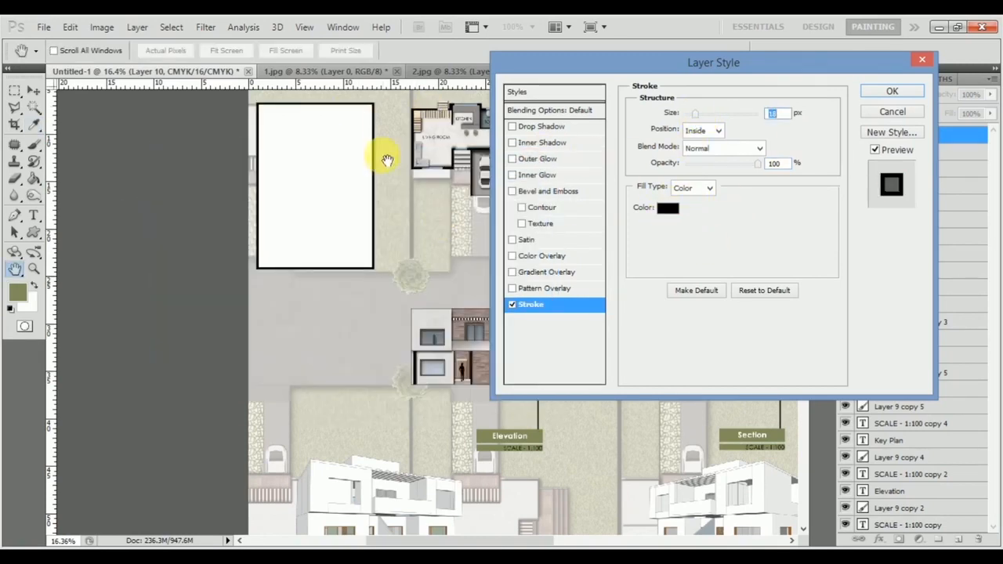
# Add an inner shadow to the white panel with 55% opacity, 47 px distance and 81 px size, and apply the layer style
pyautogui.click(589, 143)
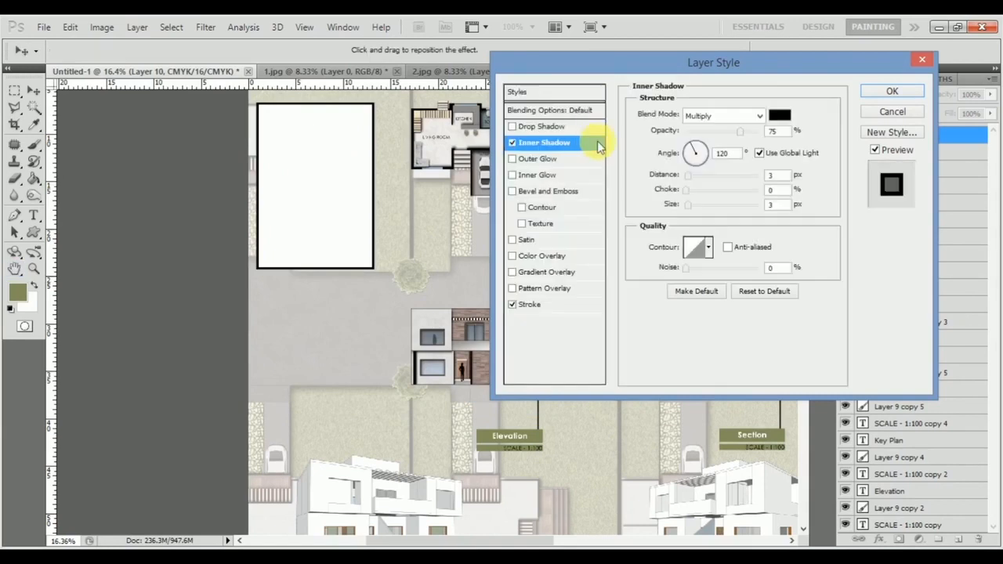
pyautogui.moveTo(701, 177); pyautogui.dragTo(721, 177)
pyautogui.moveTo(687, 208); pyautogui.dragTo(723, 181)
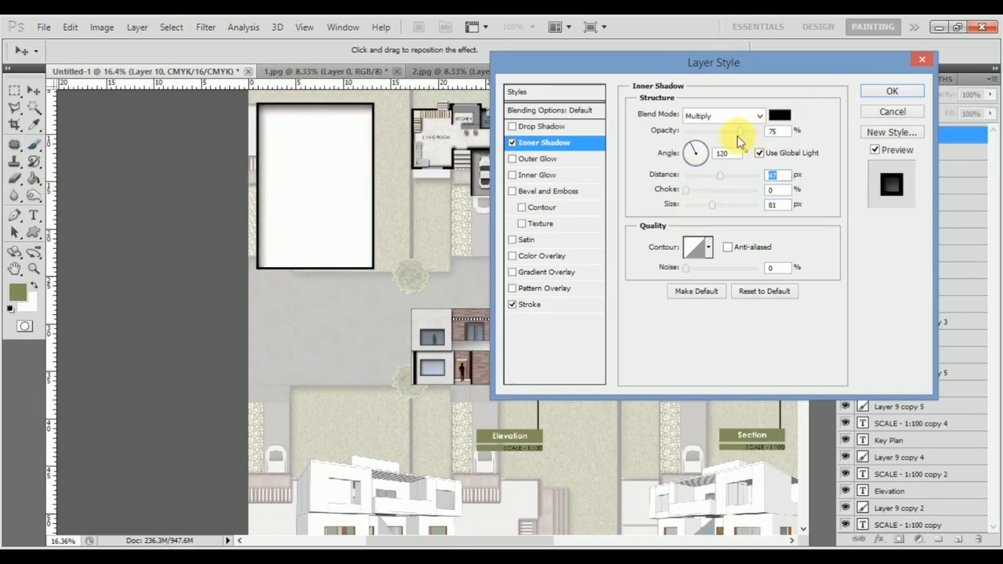
pyautogui.moveTo(734, 133); pyautogui.dragTo(722, 135)
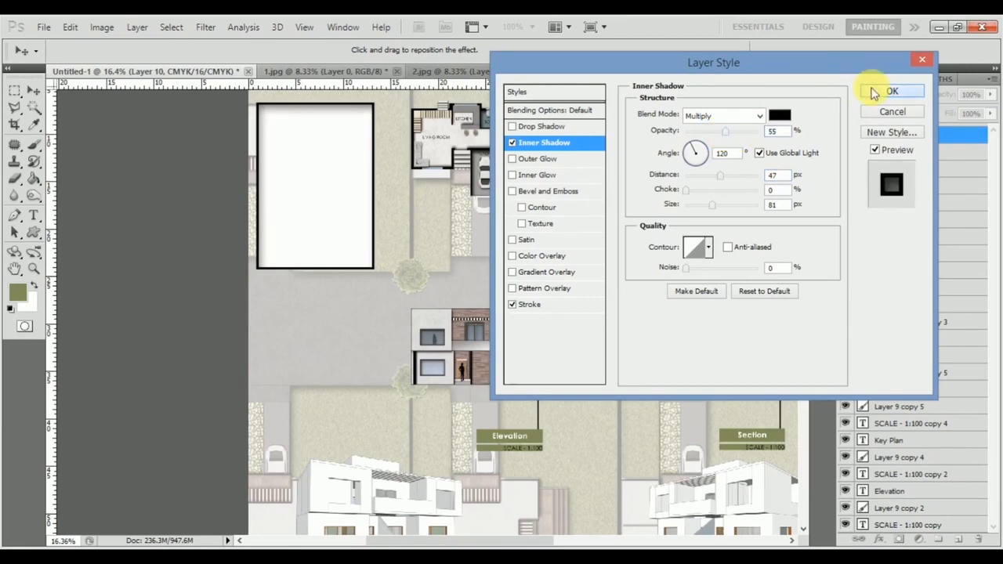
pyautogui.click(873, 93)
# Place a 14 pt paragraph text box inside the white panel and enter "this bungalow is designed by ace design institute"
pyautogui.scroll(-4, 275, 214)
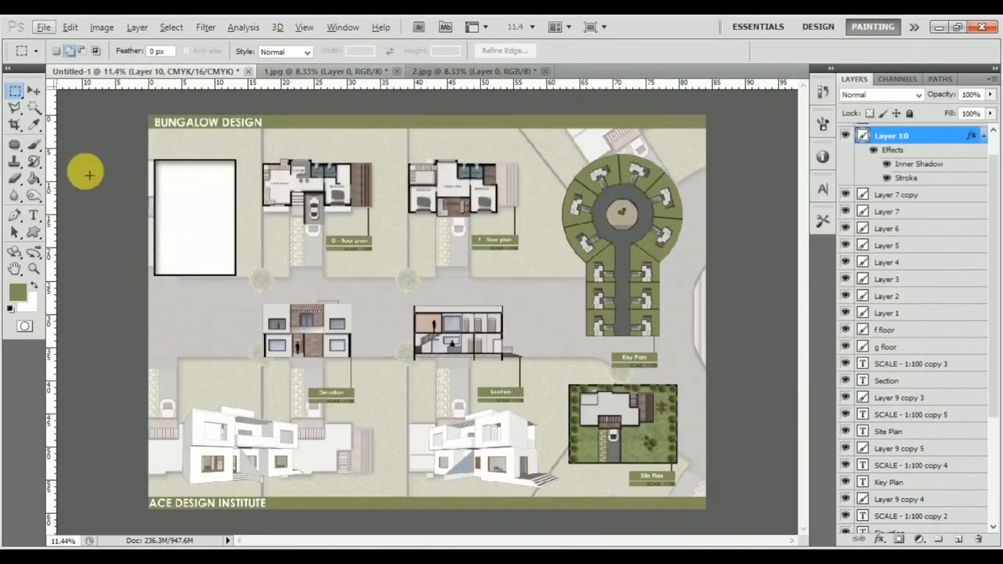
pyautogui.scroll(2, 105, 231)
pyautogui.moveTo(113, 244); pyautogui.dragTo(255, 339)
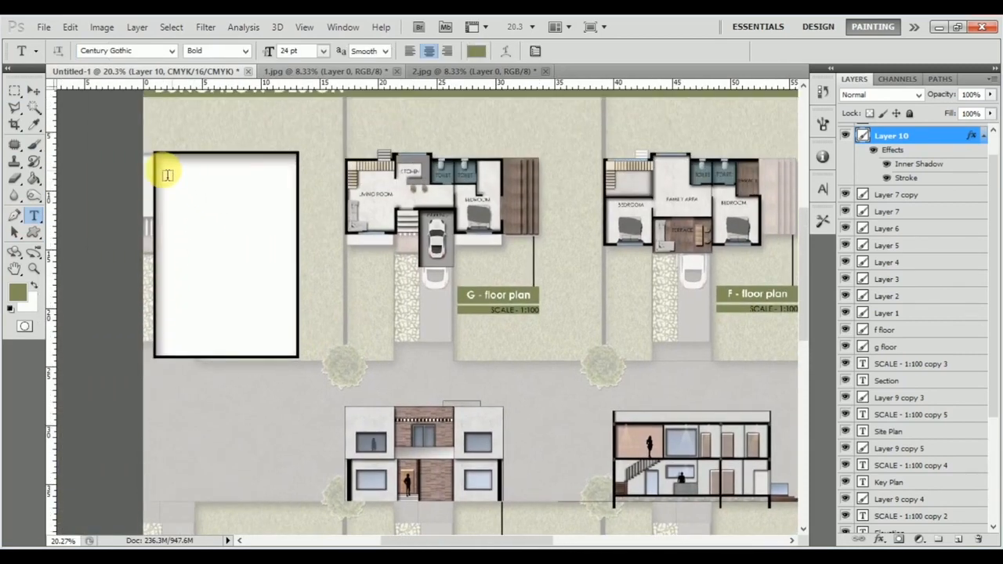
pyautogui.moveTo(164, 169); pyautogui.dragTo(291, 352)
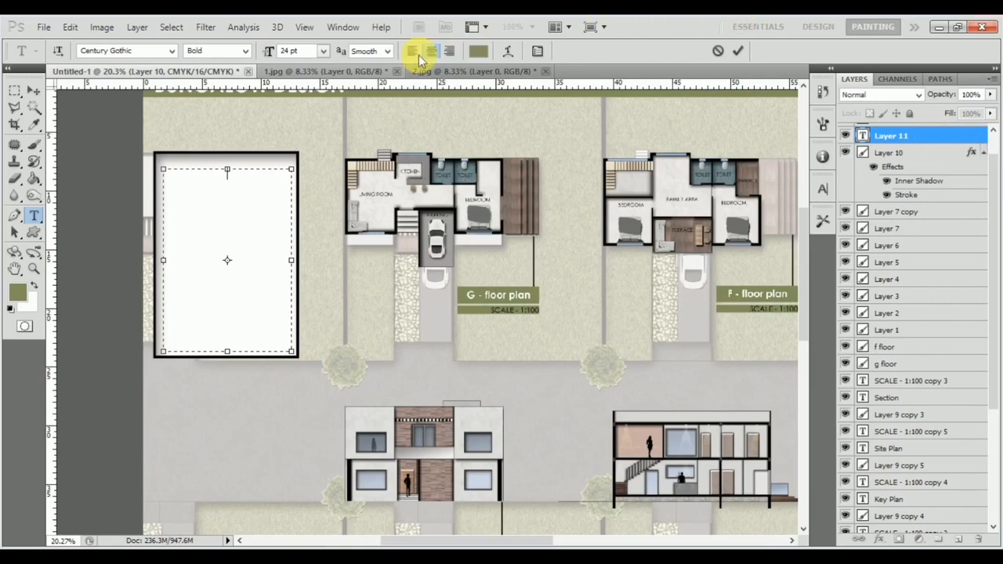
pyautogui.click(323, 51)
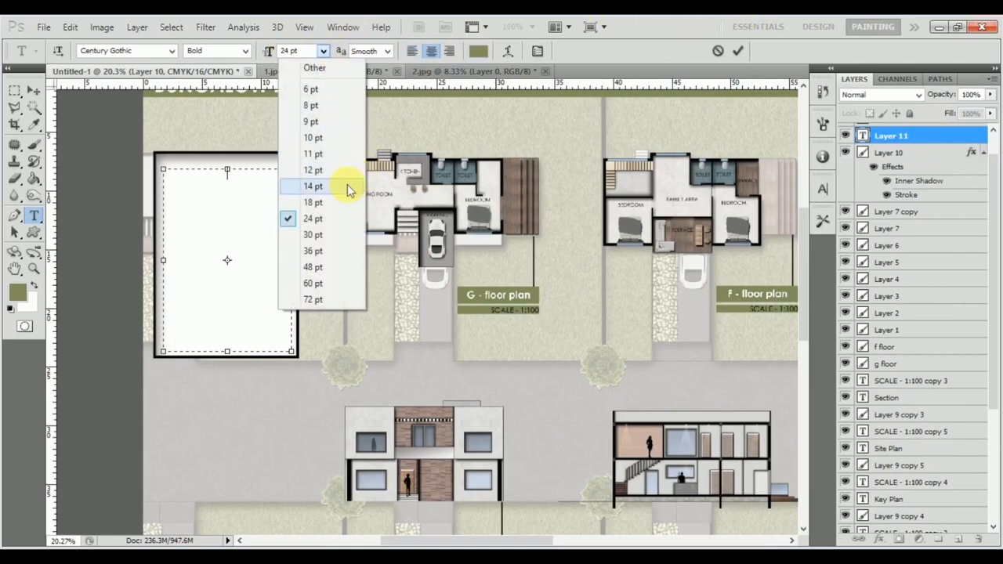
pyautogui.click(315, 184)
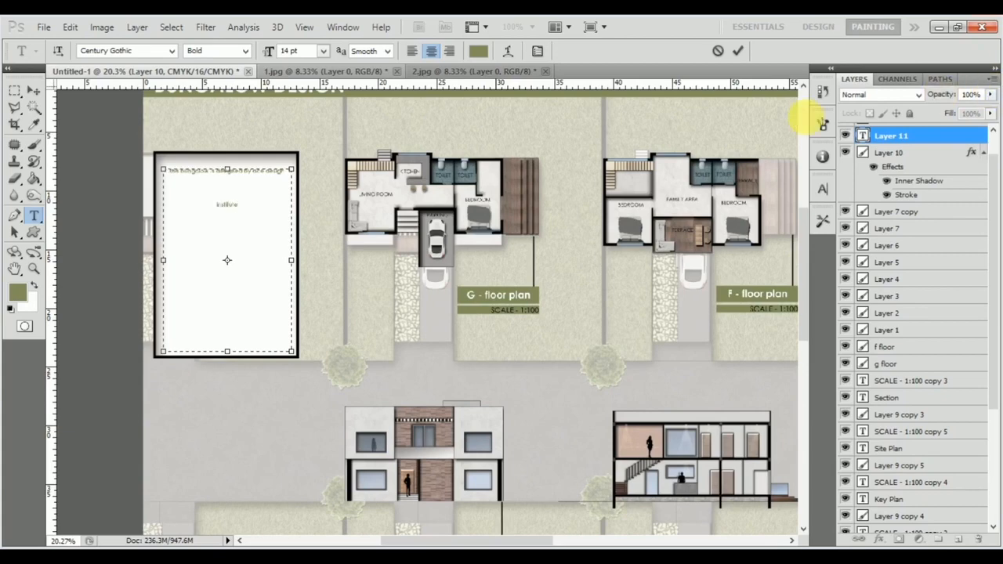
# End the panel's description sentence with a period and add two filler lines below it, "dasdsadasdadasda" and "adsdasdasda"
pyautogui.hotkey('ctrl', 'a')
pyautogui.scroll(4, 208, 200)
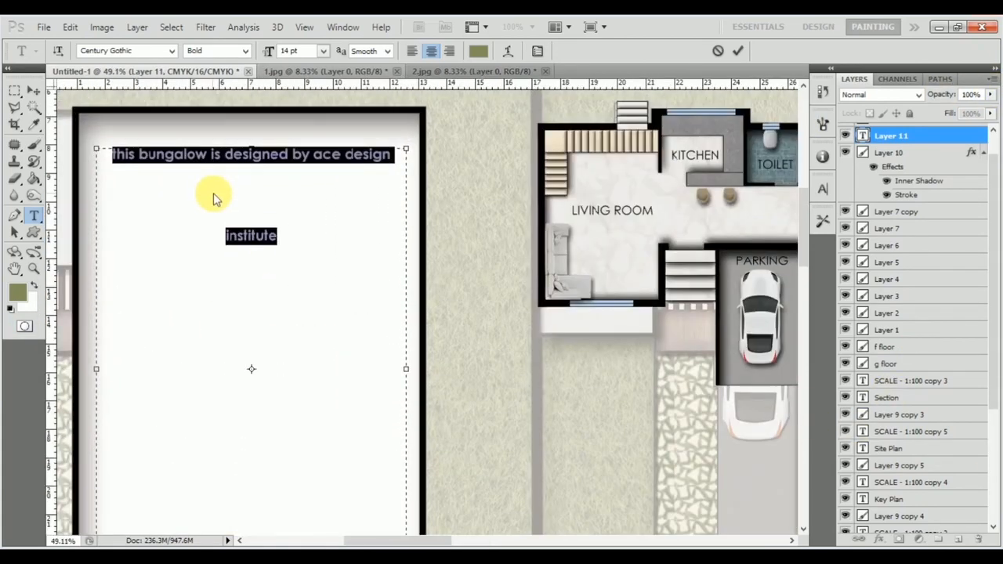
pyautogui.click(296, 235)
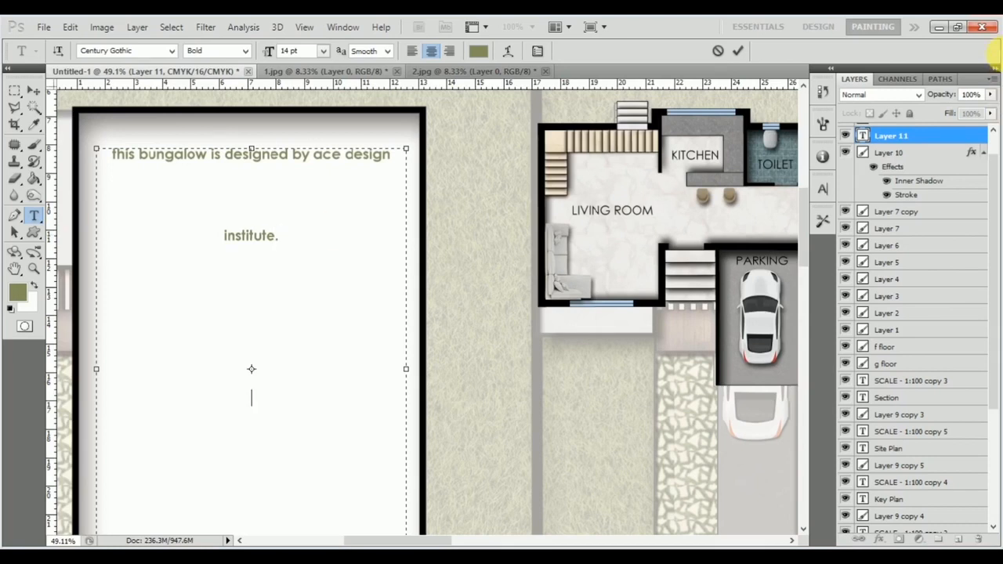
pyautogui.write('dasdsadasdadasda')
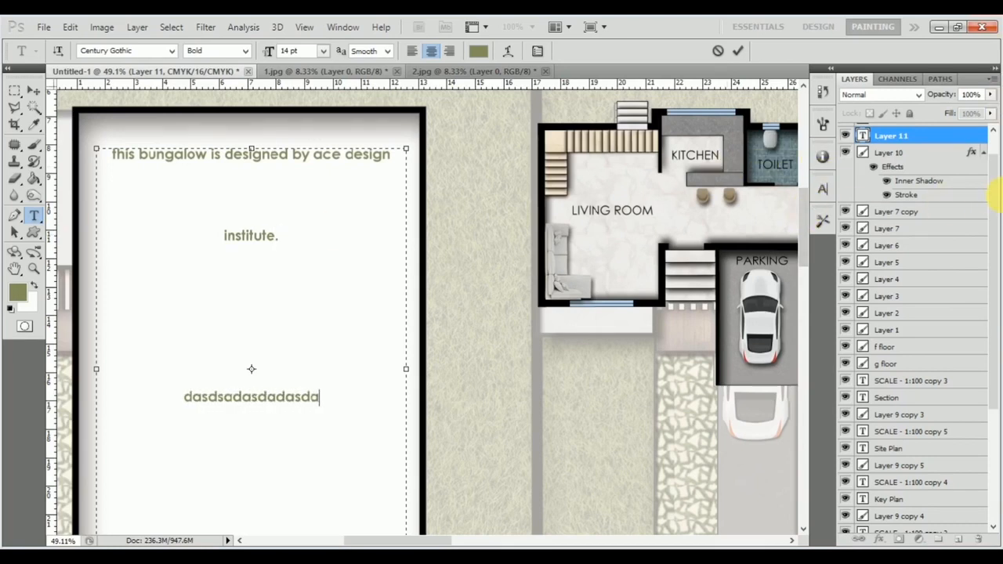
pyautogui.scroll(-3, 217, 285)
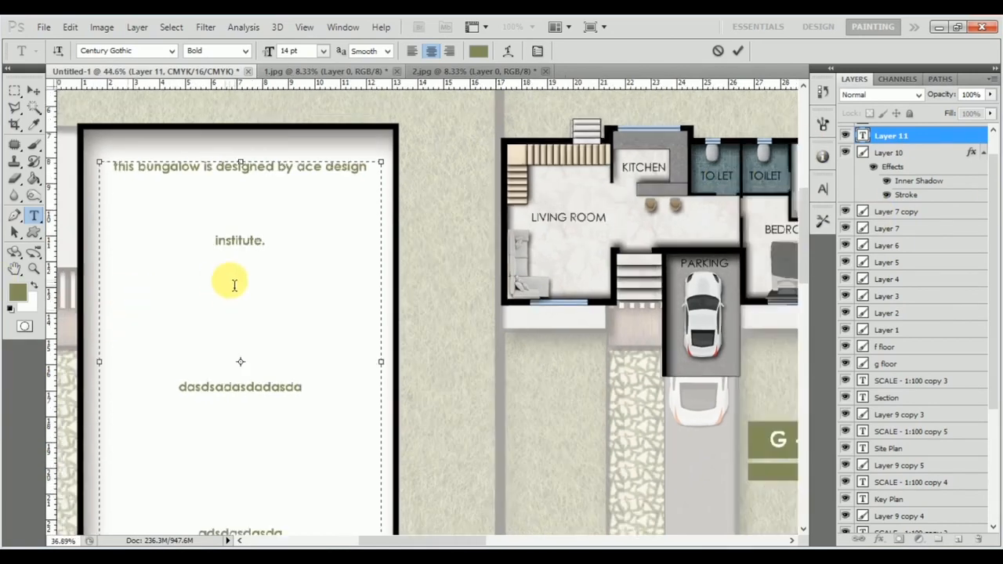
pyautogui.click(261, 434)
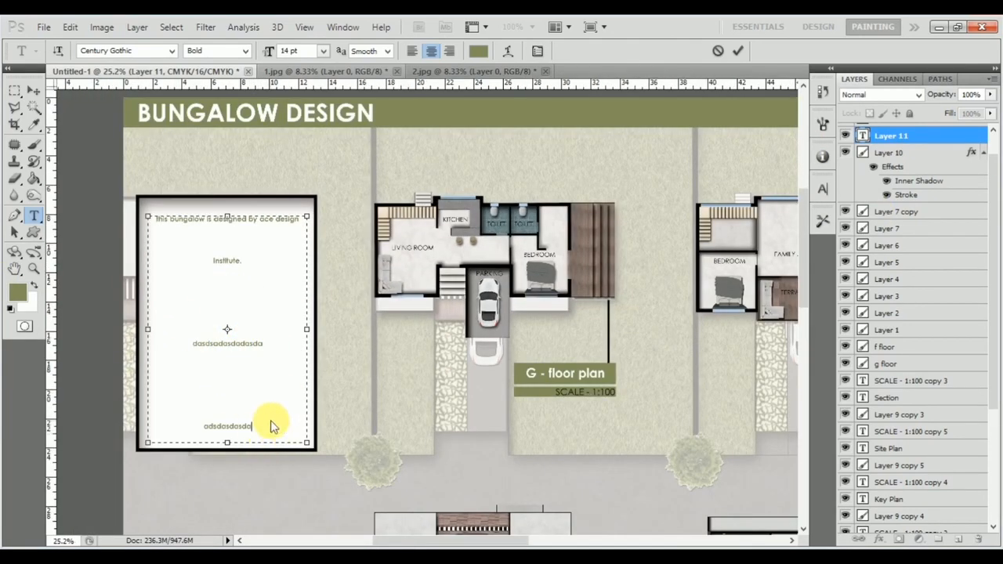
# Set the line spacing of all the text in the white panel to Auto
pyautogui.hotkey('ctrl', 'a')
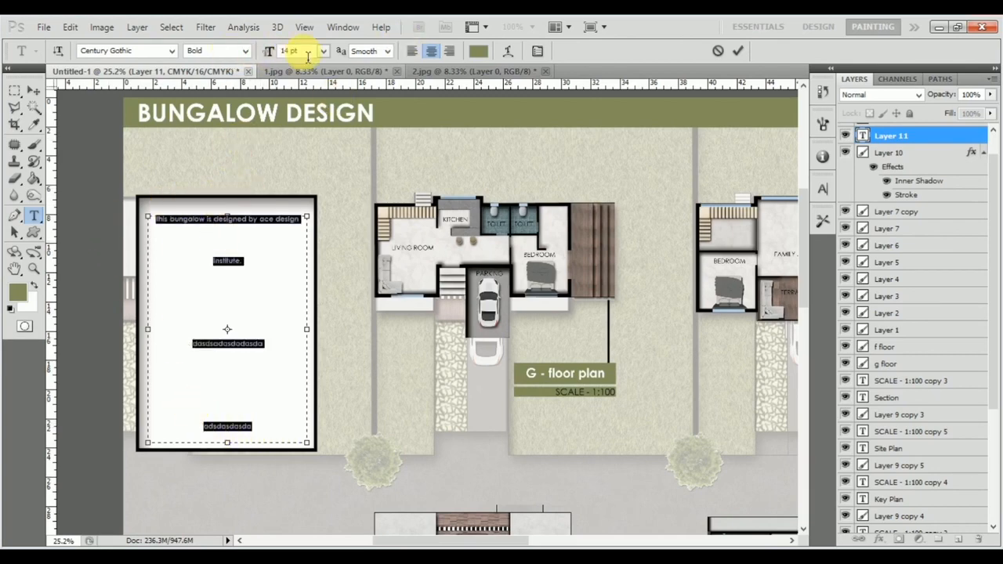
pyautogui.click(540, 52)
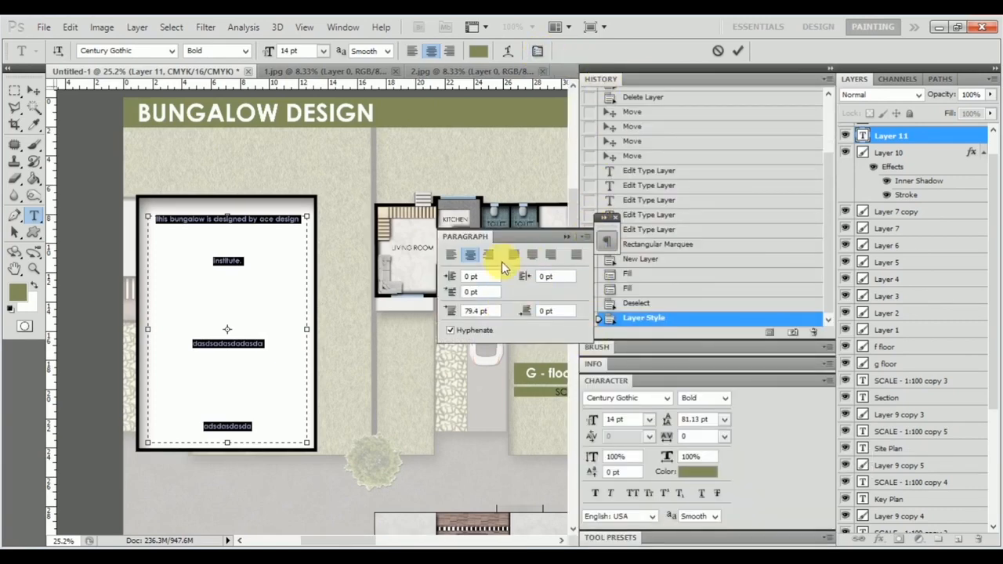
pyautogui.click(568, 235)
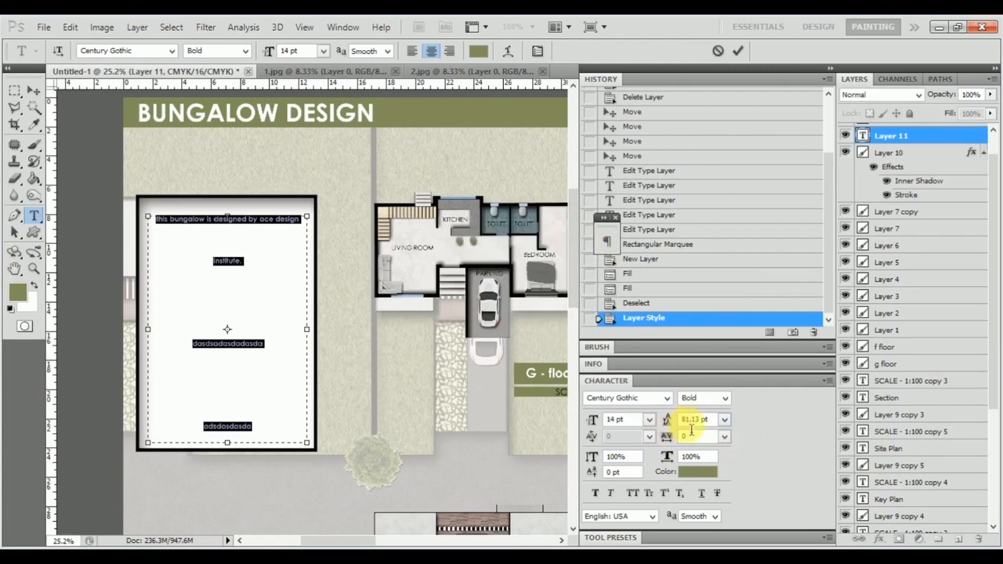
pyautogui.click(727, 421)
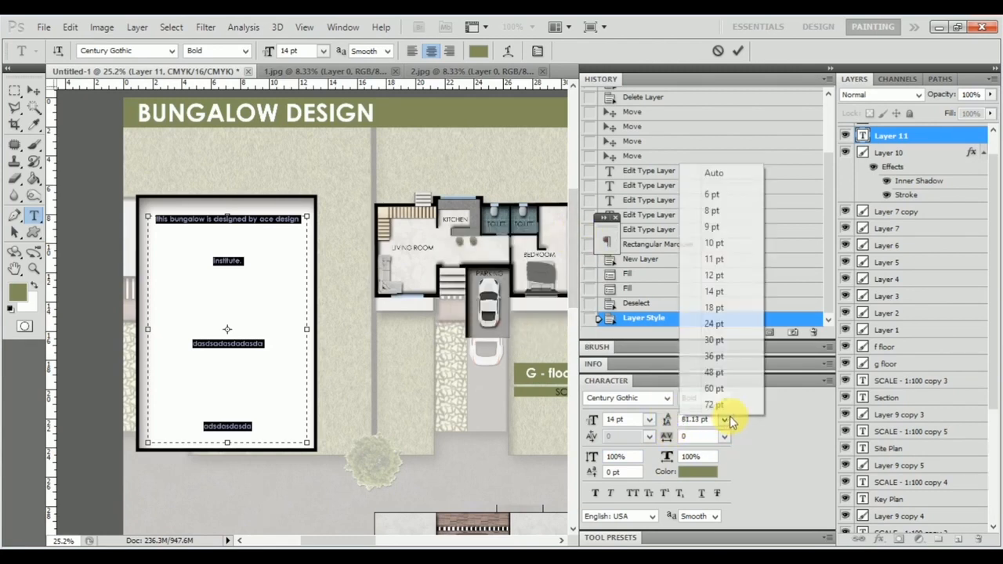
pyautogui.click(717, 172)
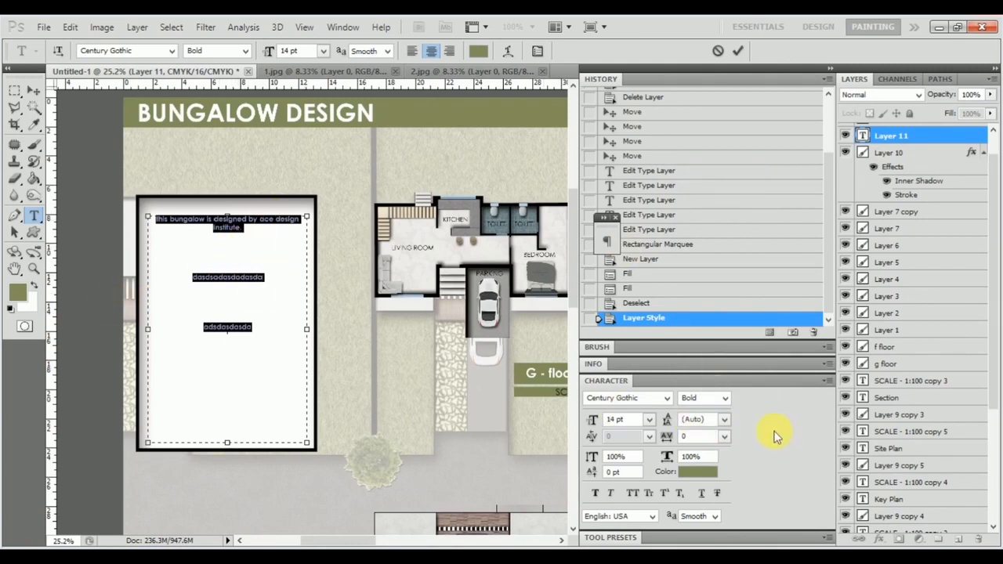
# Try 9 pt line spacing on the panel text and return it to Auto
pyautogui.click(726, 421)
pyautogui.click(800, 472)
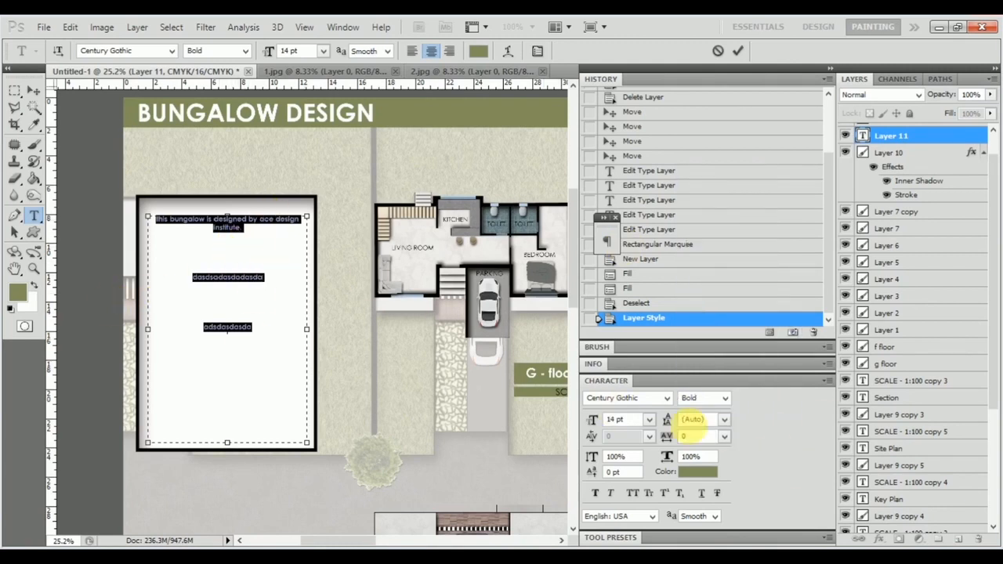
pyautogui.click(725, 421)
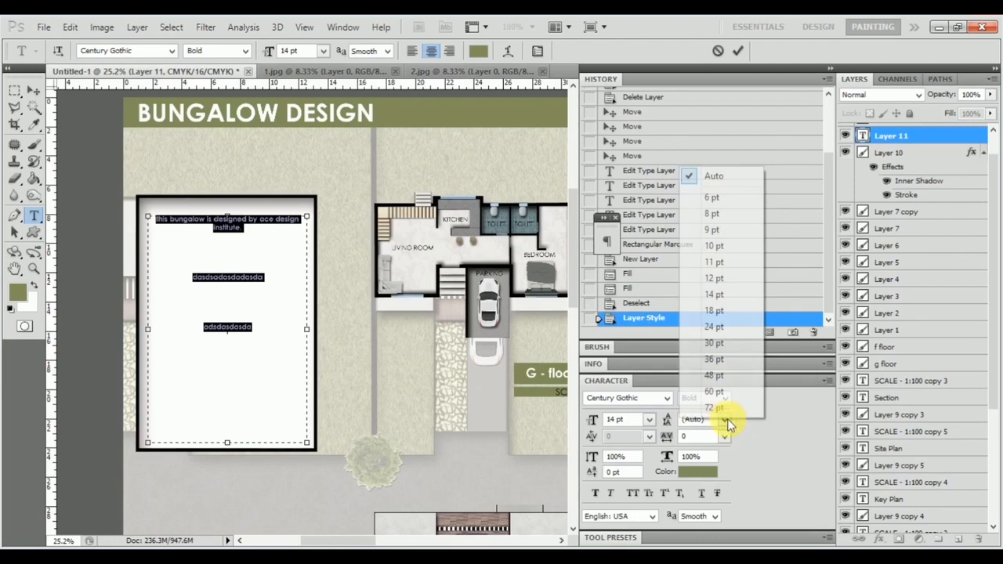
pyautogui.click(733, 229)
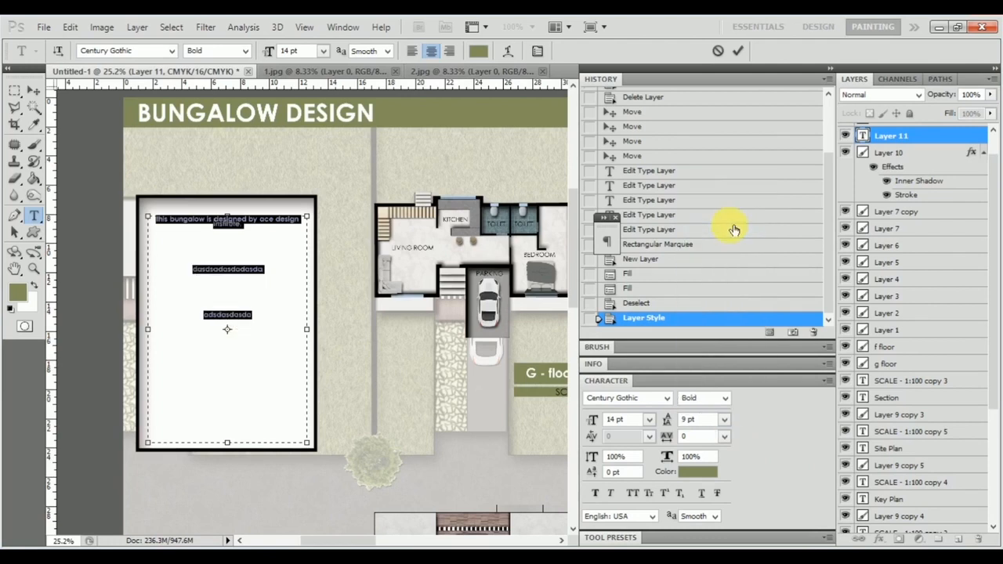
pyautogui.click(727, 420)
pyautogui.click(712, 182)
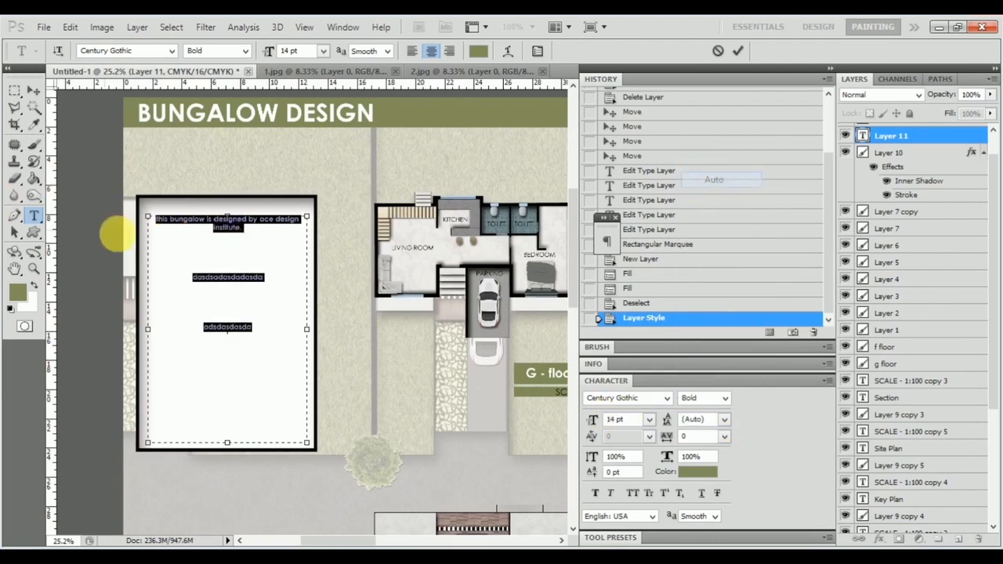
pyautogui.click(236, 260)
pyautogui.press('BackSpace')
pyautogui.press('Return')
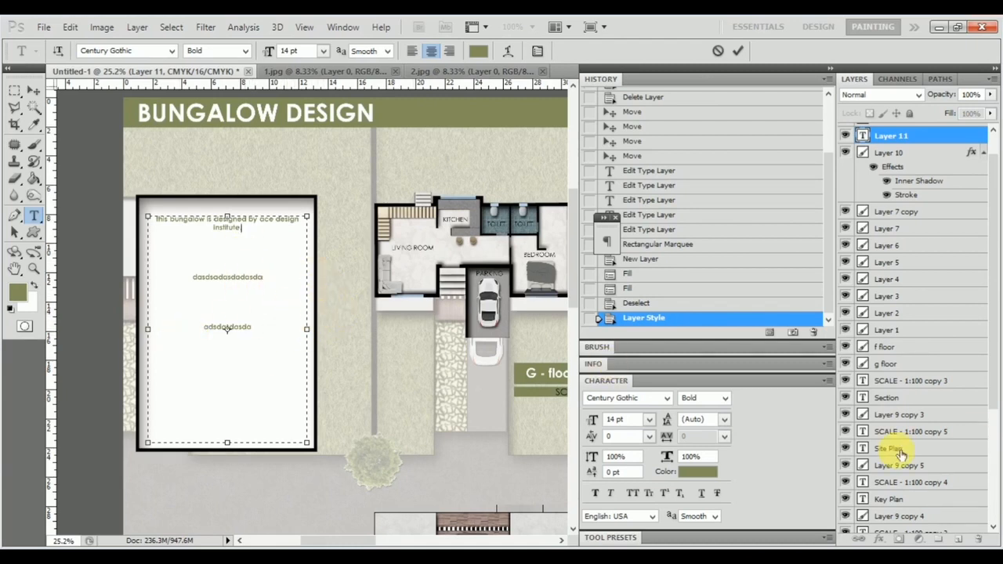
pyautogui.click(650, 421)
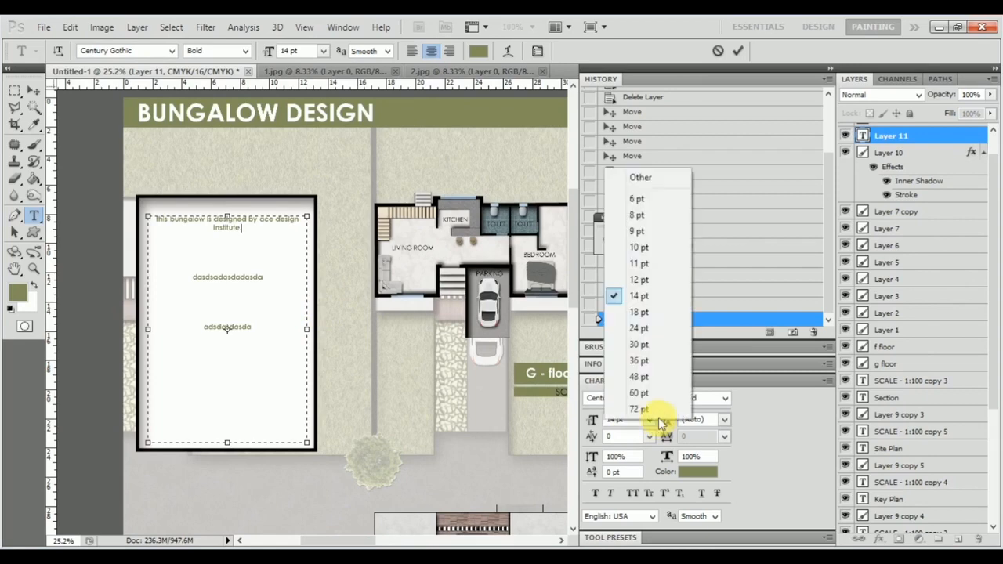
pyautogui.click(665, 349)
# Set the font size of all the text in the white panel to 30 pt, keeping Auto line spacing
pyautogui.moveTo(285, 328); pyautogui.dragTo(53, 206)
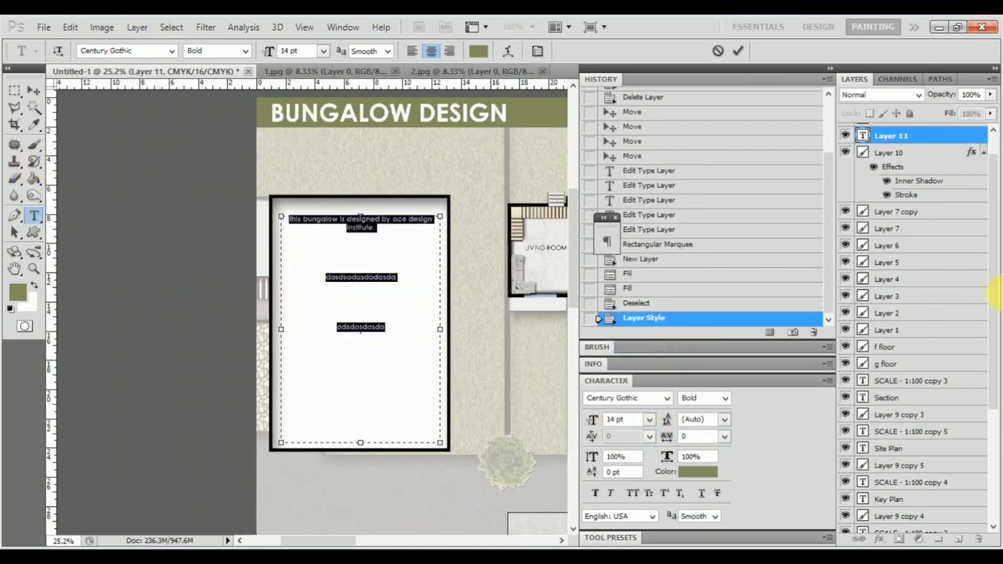
pyautogui.click(649, 420)
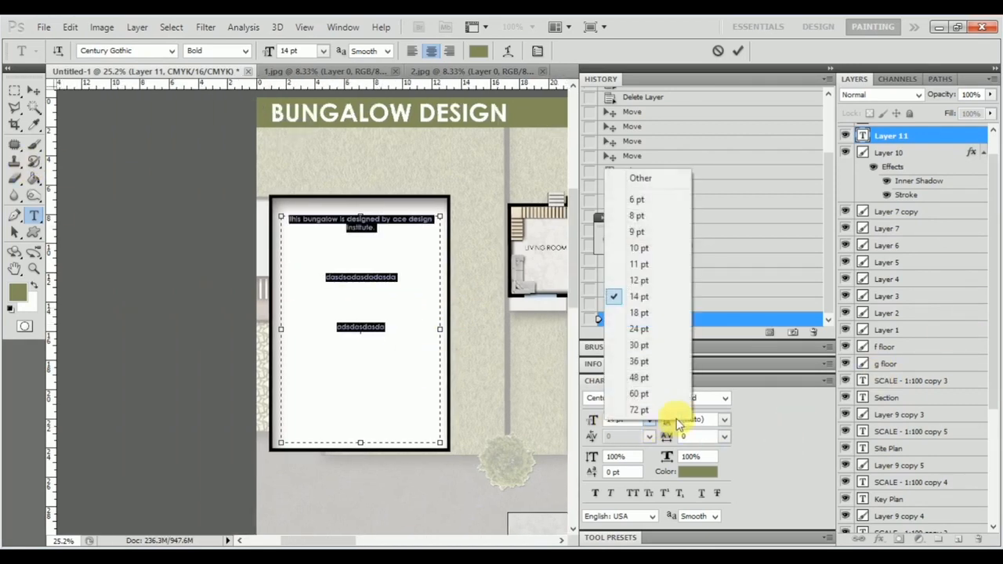
pyautogui.click(726, 420)
pyautogui.click(726, 420)
pyautogui.click(735, 174)
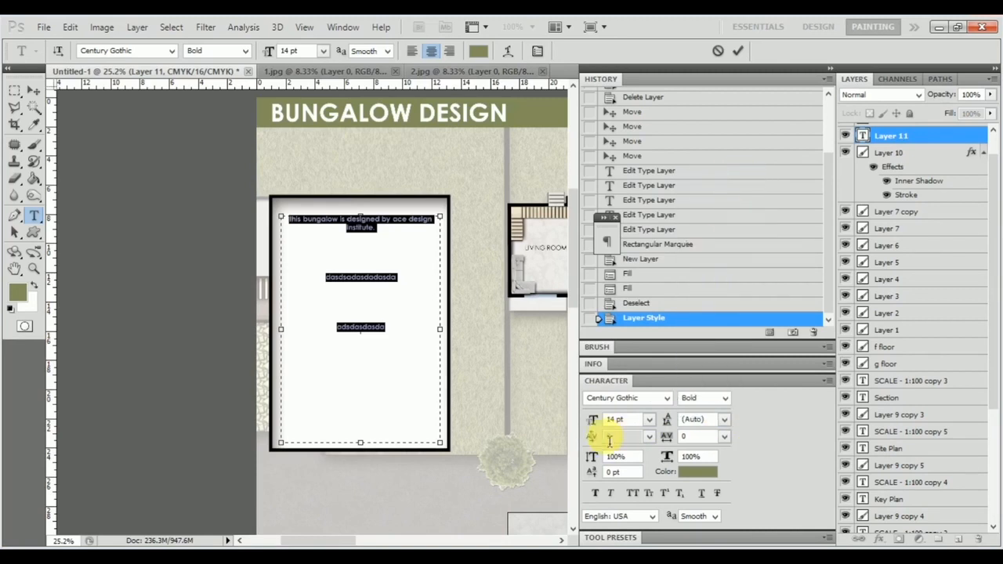
pyautogui.click(649, 421)
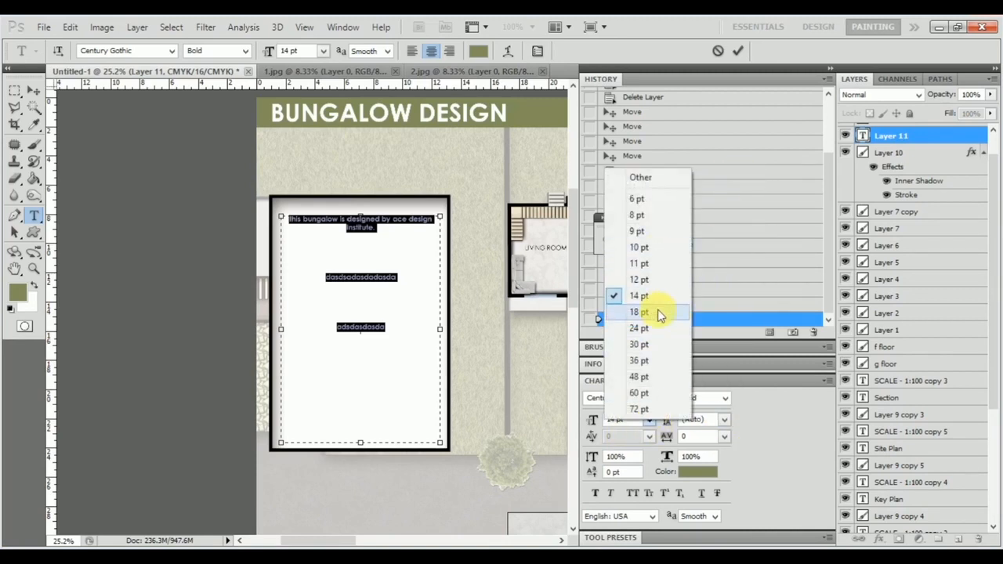
pyautogui.click(639, 344)
pyautogui.click(345, 314)
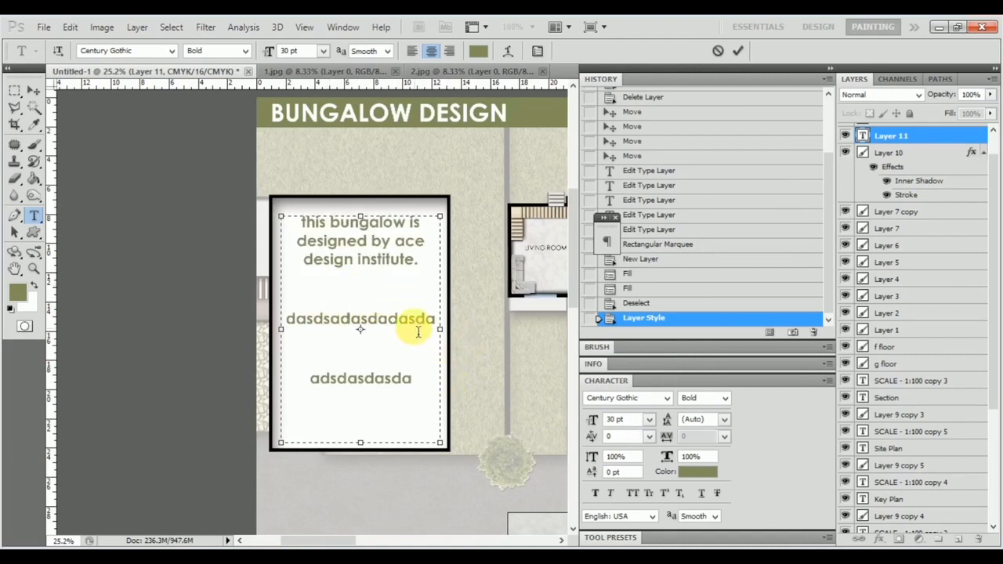
# Delete the two filler lines, leaving only the description sentence in the text box
pyautogui.click(293, 331)
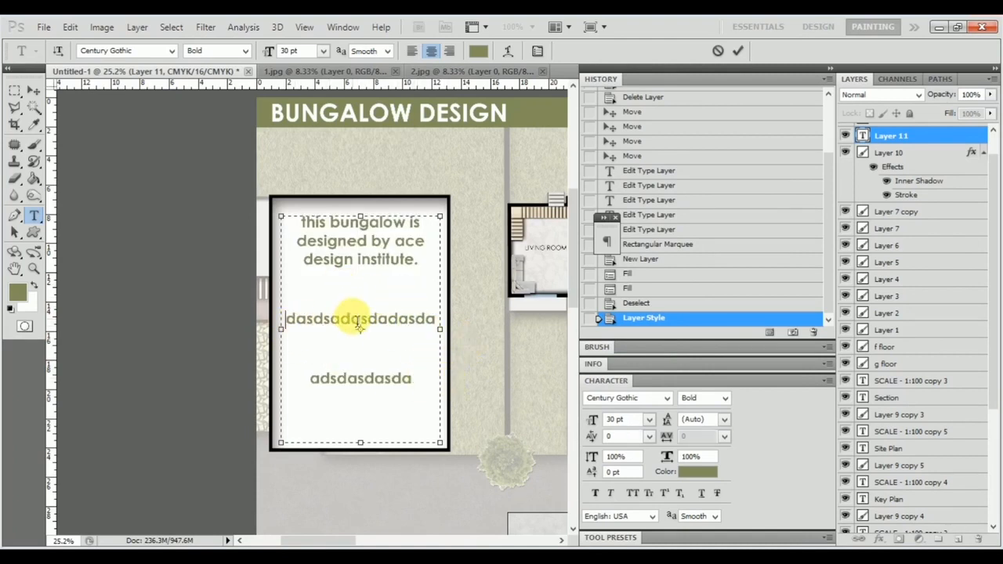
pyautogui.press('BackSpace')
pyautogui.press('BackSpace')
pyautogui.click(313, 365)
pyautogui.press('BackSpace')
pyautogui.press('BackSpace')
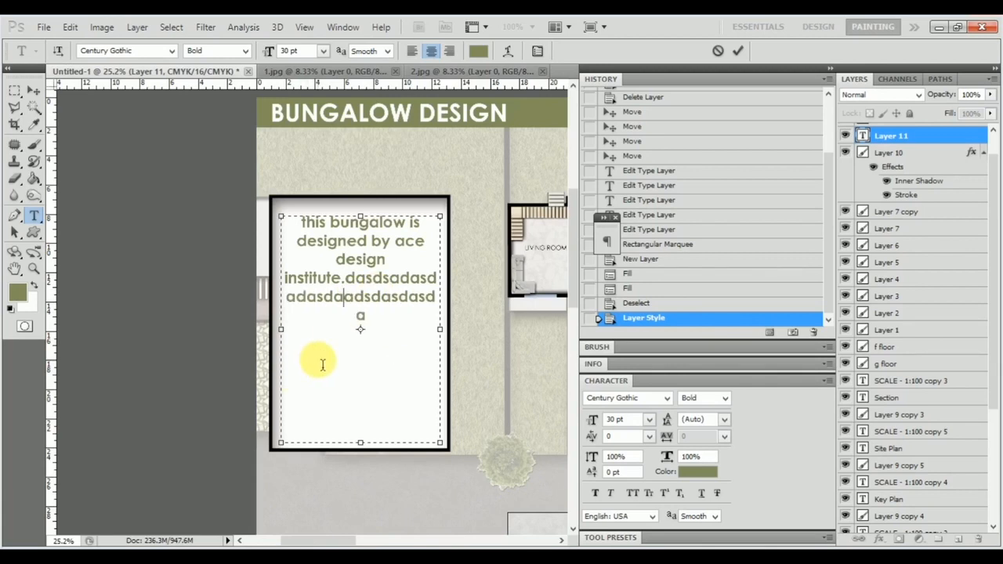
pyautogui.moveTo(405, 321); pyautogui.dragTo(346, 279)
pyautogui.press('BackSpace')
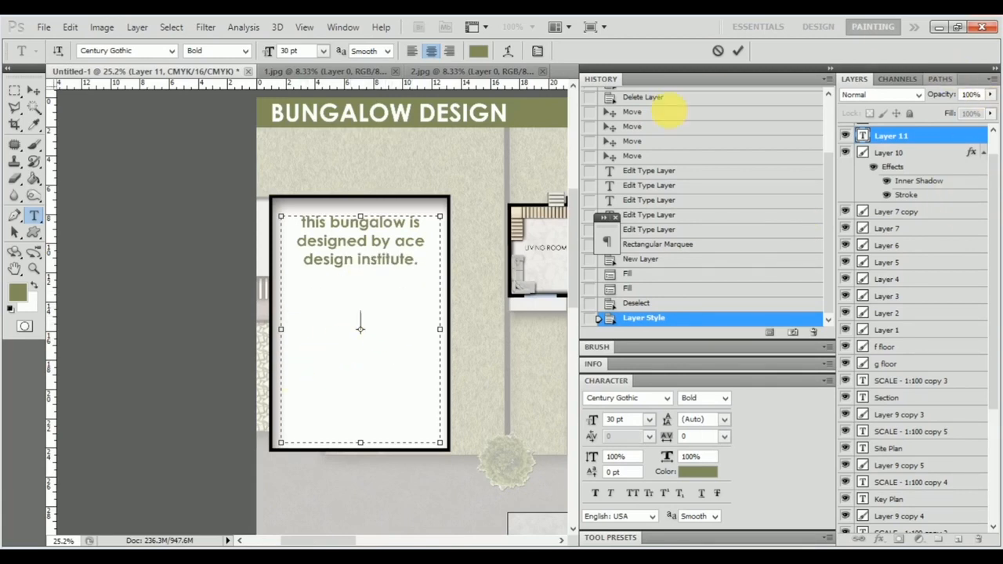
# Justify the description sentence with its last line centered and commit the text
pyautogui.moveTo(425, 264); pyautogui.dragTo(276, 190)
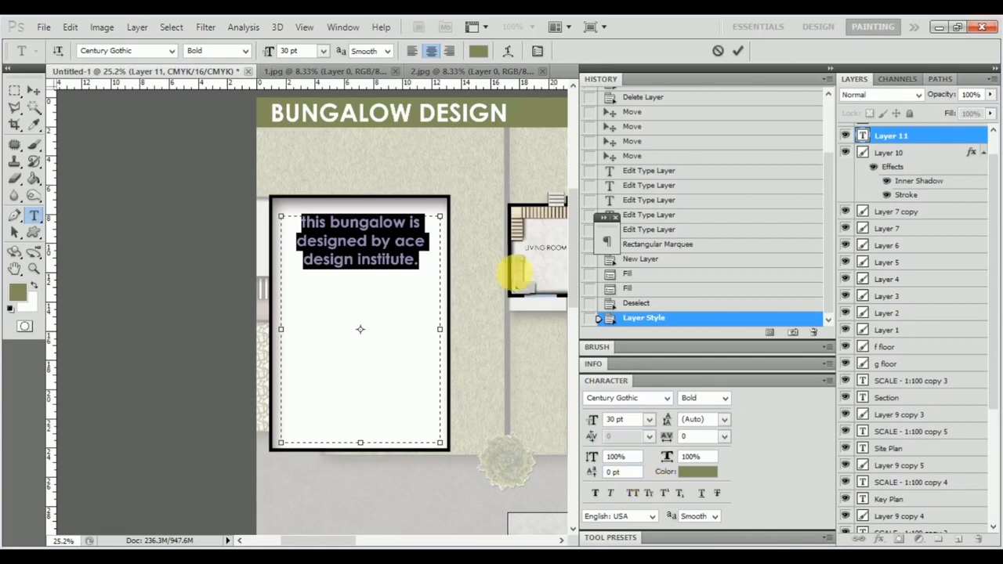
pyautogui.click(538, 51)
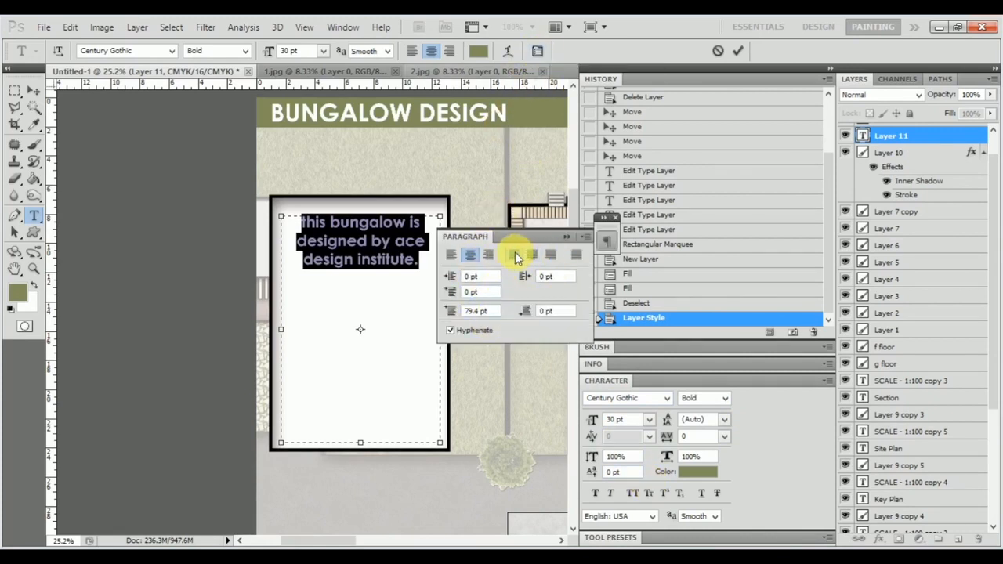
pyautogui.click(514, 253)
pyautogui.click(572, 255)
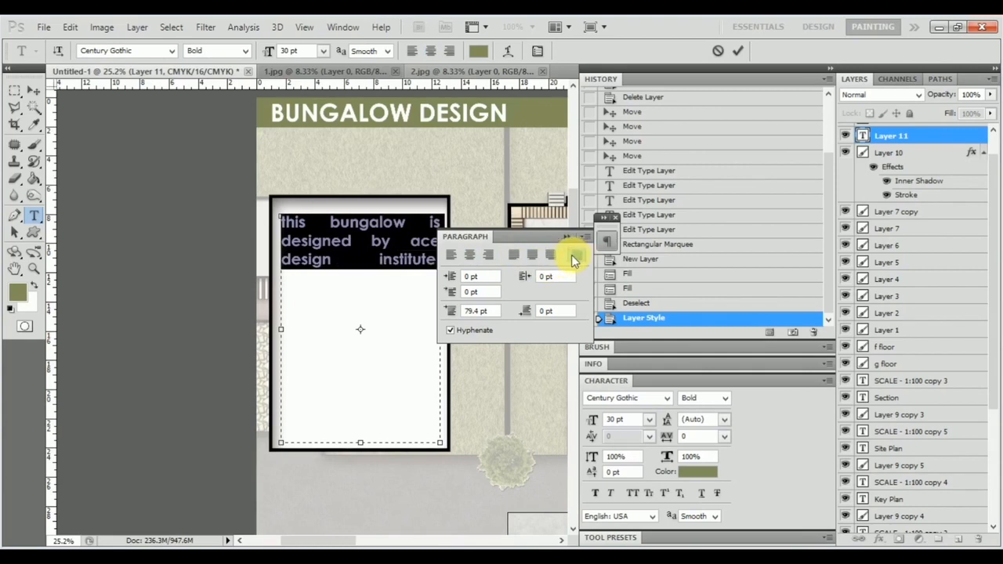
pyautogui.click(531, 257)
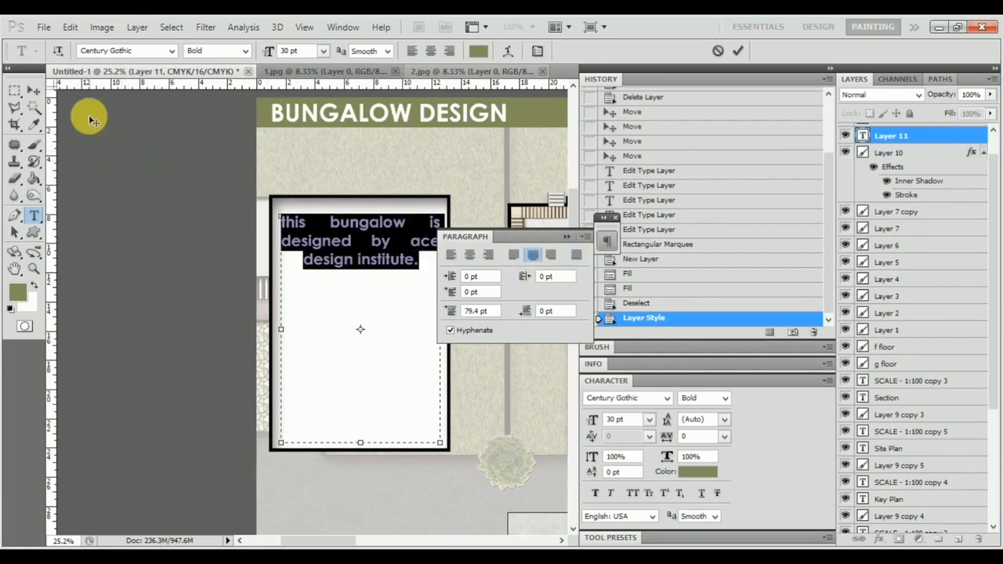
pyautogui.click(34, 91)
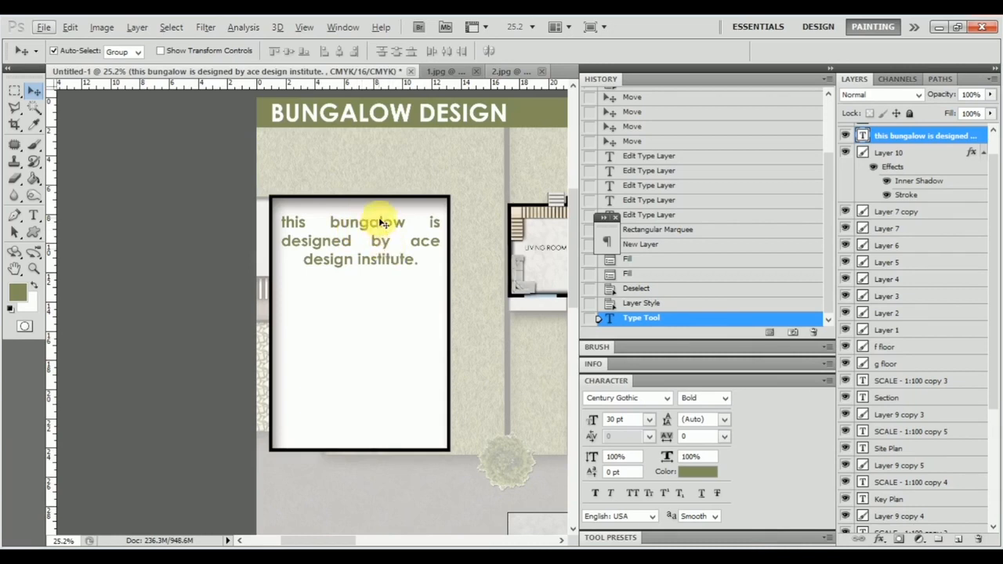
pyautogui.press('t')
pyautogui.hotkey('alt', 't')
pyautogui.press('Escape')
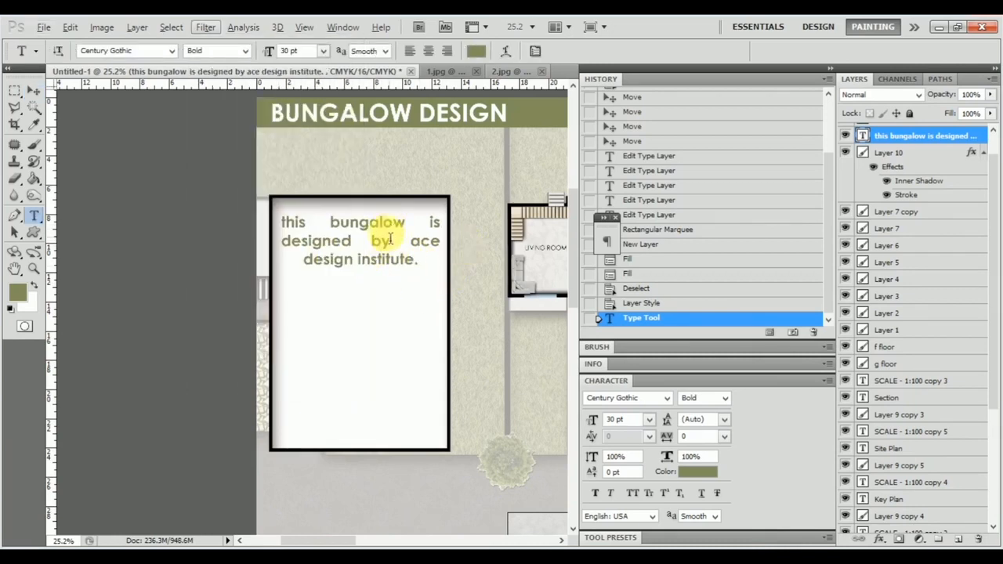
# Duplicate the description text twice, stacking the copies below the original inside the white panel
pyautogui.click(34, 91)
pyautogui.moveTo(366, 224); pyautogui.dragTo(365, 363)
pyautogui.scroll(-2, 371, 298)
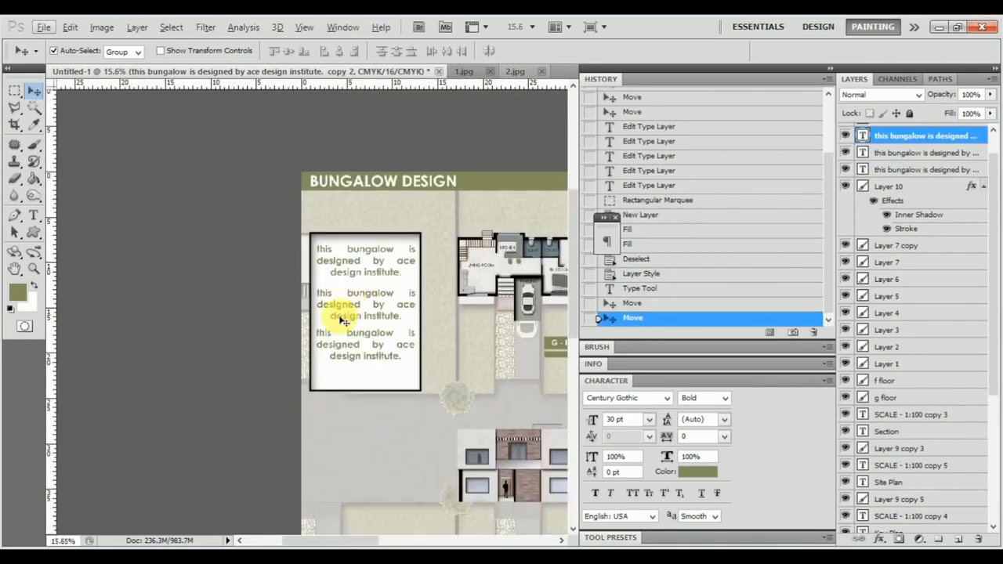
# Duplicate the front elevation drawing sideways to the sheet's edge below the white panel and set the copy's opacity to 30%
pyautogui.scroll(-2, 316, 286)
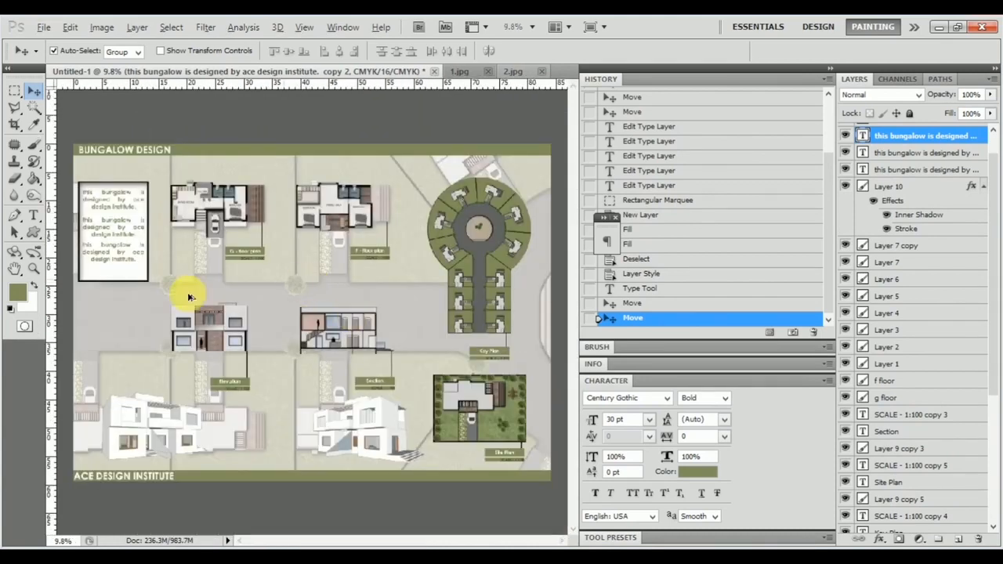
pyautogui.scroll(1, 188, 297)
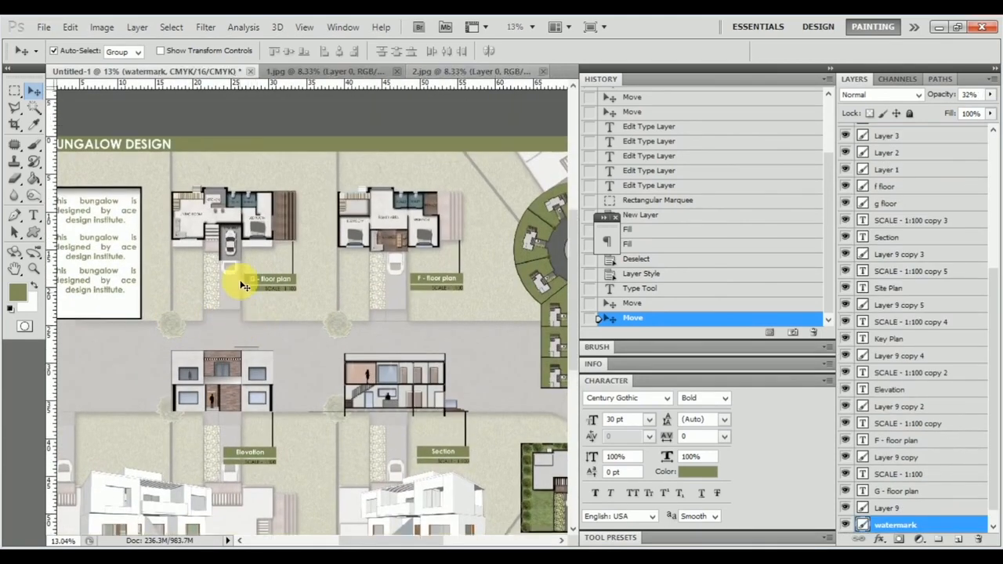
pyautogui.scroll(1, 244, 286)
pyautogui.hscroll(-3, 245, 285)
pyautogui.scroll(-3, 163, 255)
pyautogui.scroll(-1, 179, 229)
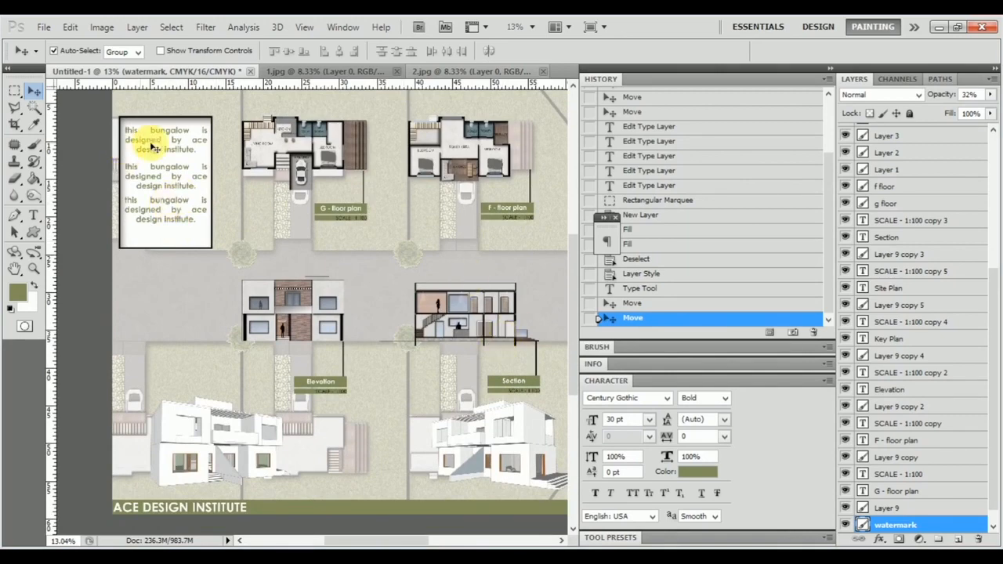
pyautogui.click(479, 327)
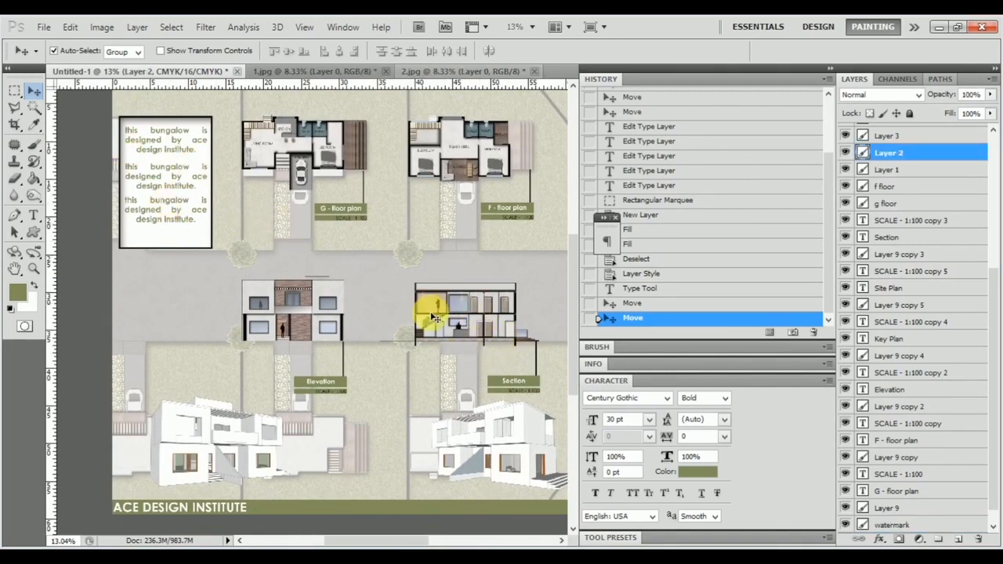
pyautogui.moveTo(304, 317); pyautogui.dragTo(132, 317)
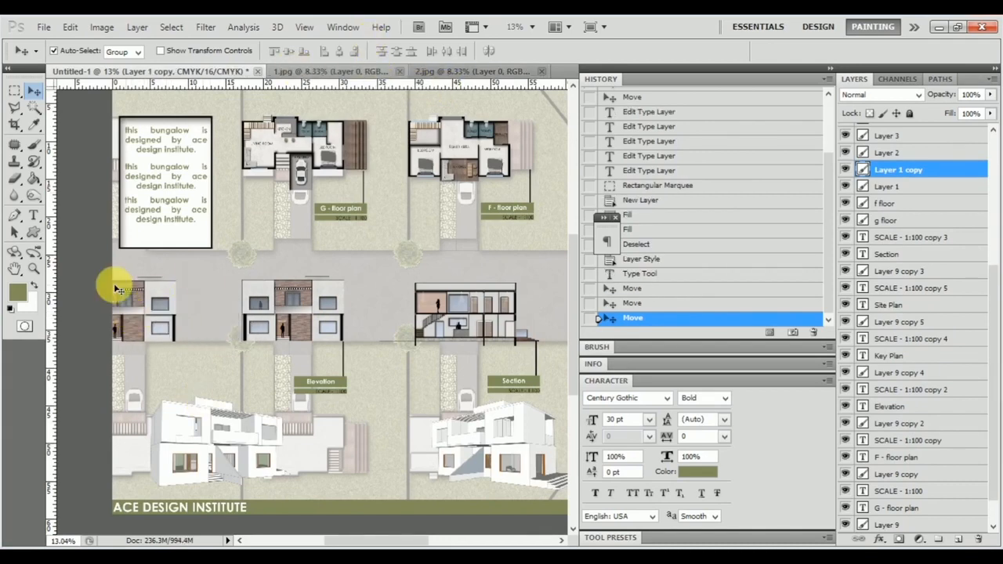
pyautogui.moveTo(940, 94); pyautogui.dragTo(887, 104)
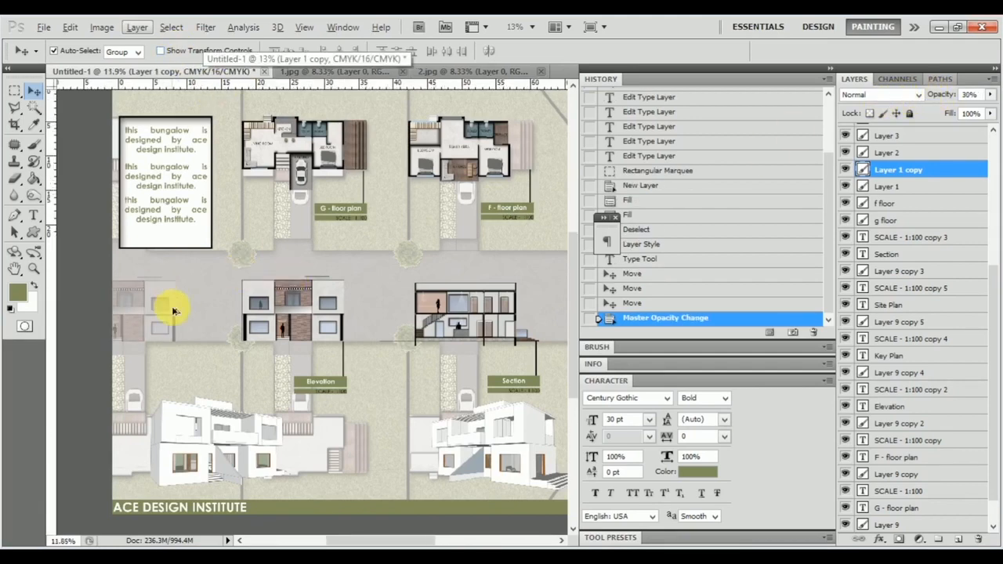
pyautogui.scroll(-3, 177, 317)
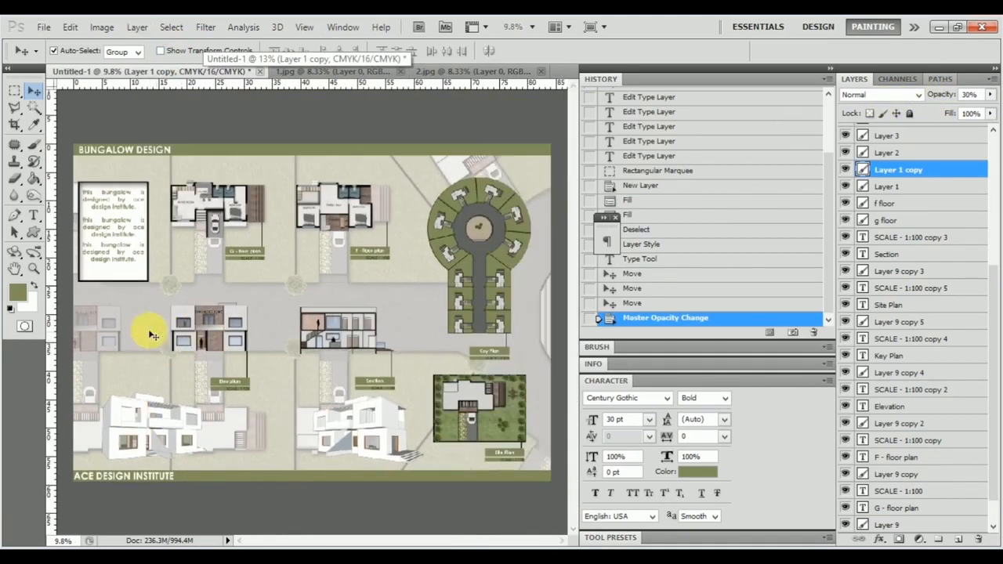